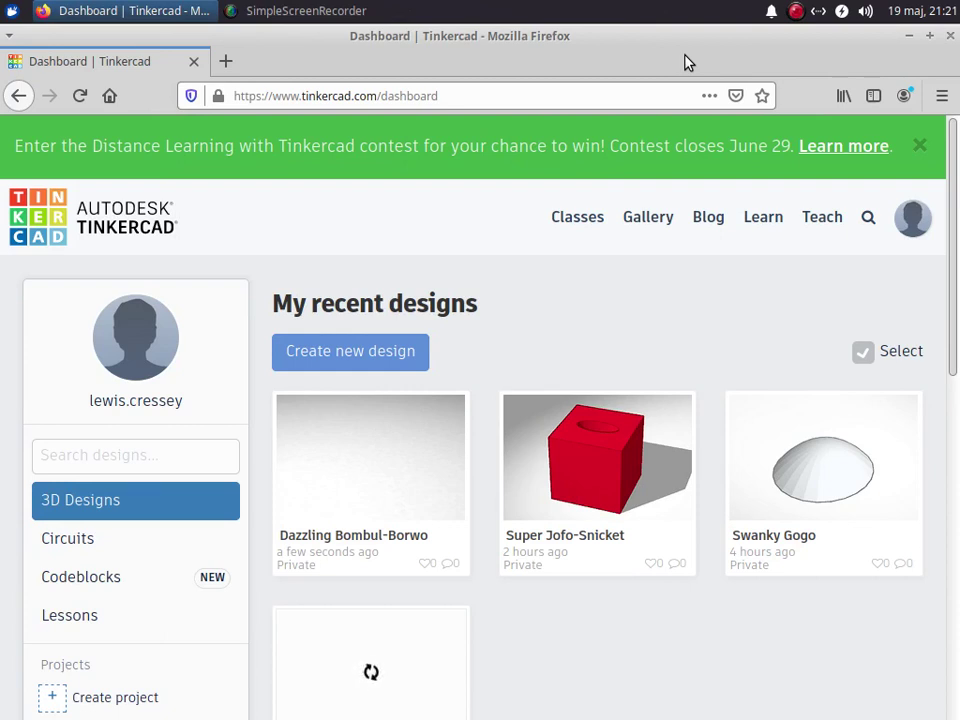
# Step: Create a new design in the 3D Designs section of the dashboard
pyautogui.click(80, 501)
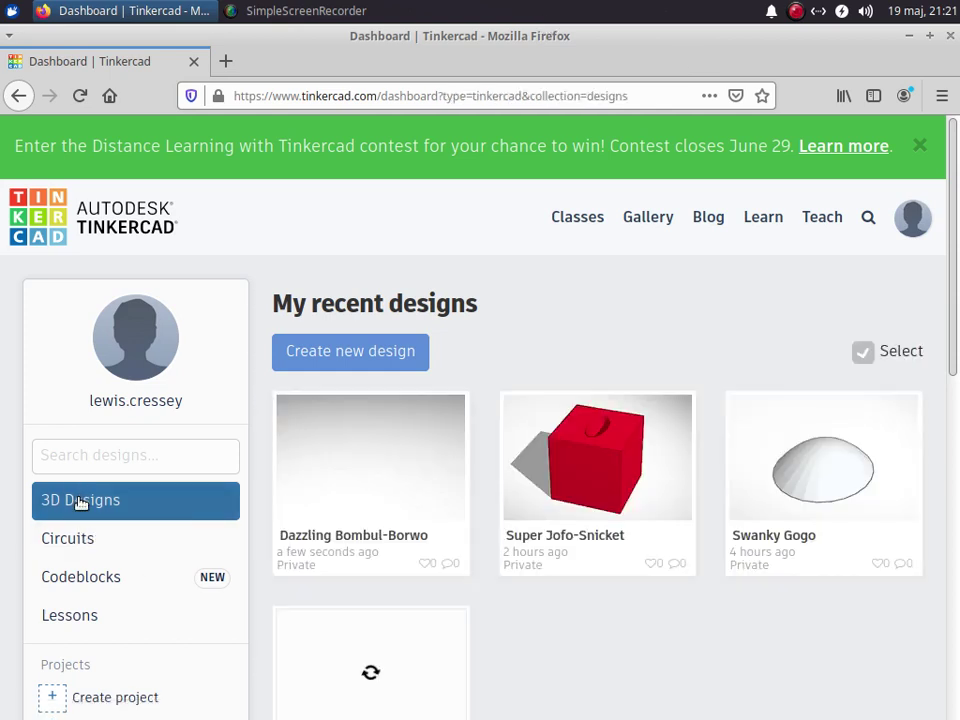
pyautogui.click(367, 352)
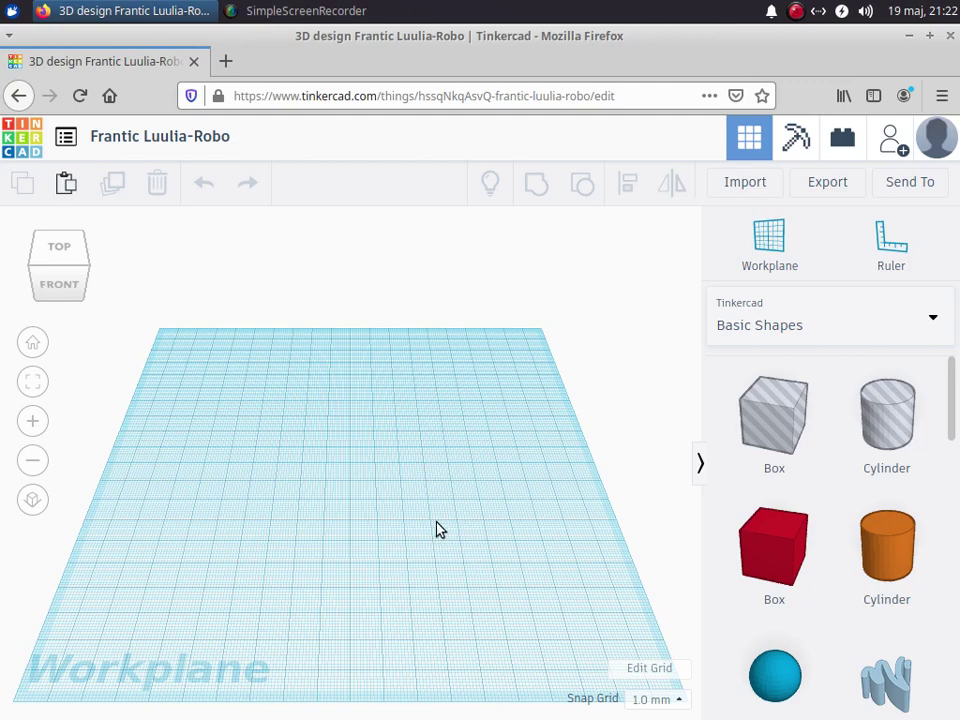
# Step: Explore the empty workplane by orbiting, panning, zooming, using the top, right and home views, and switching between perspective and orthographic projection
pyautogui.moveTo(437, 529); pyautogui.dragTo(326, 538, button='right')
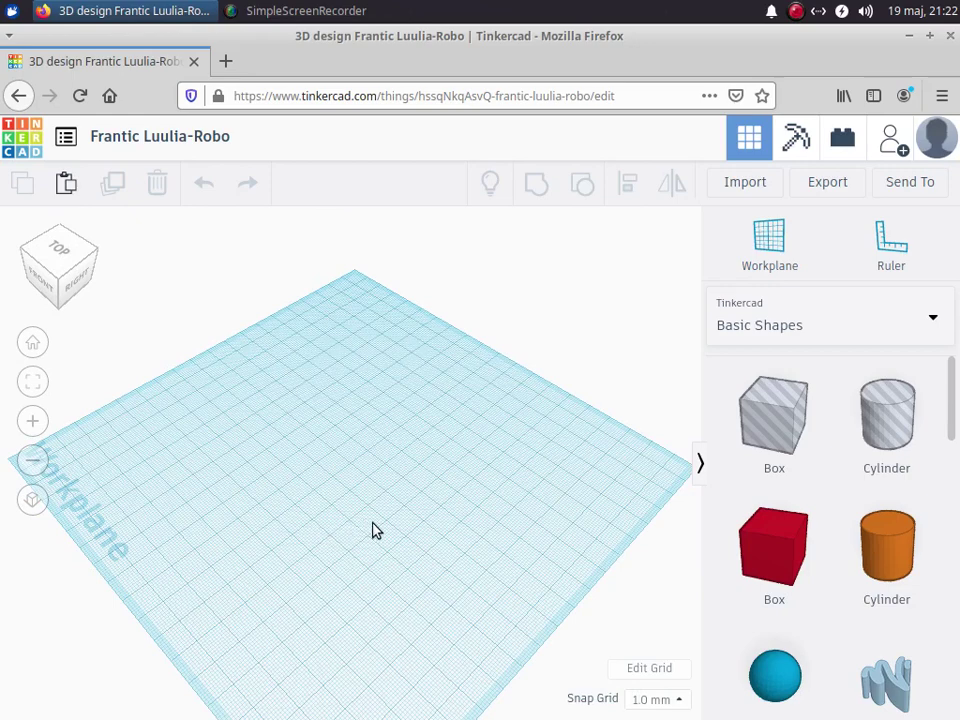
pyautogui.moveTo(364, 531); pyautogui.dragTo(391, 501, button='middle')
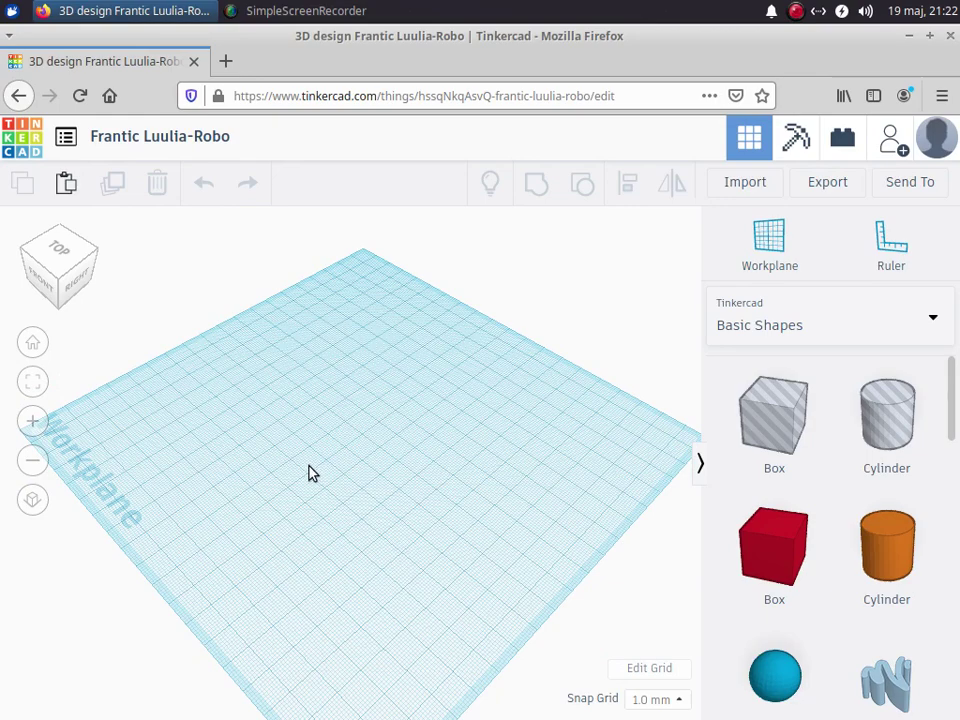
pyautogui.moveTo(276, 544); pyautogui.dragTo(251, 495, button='right')
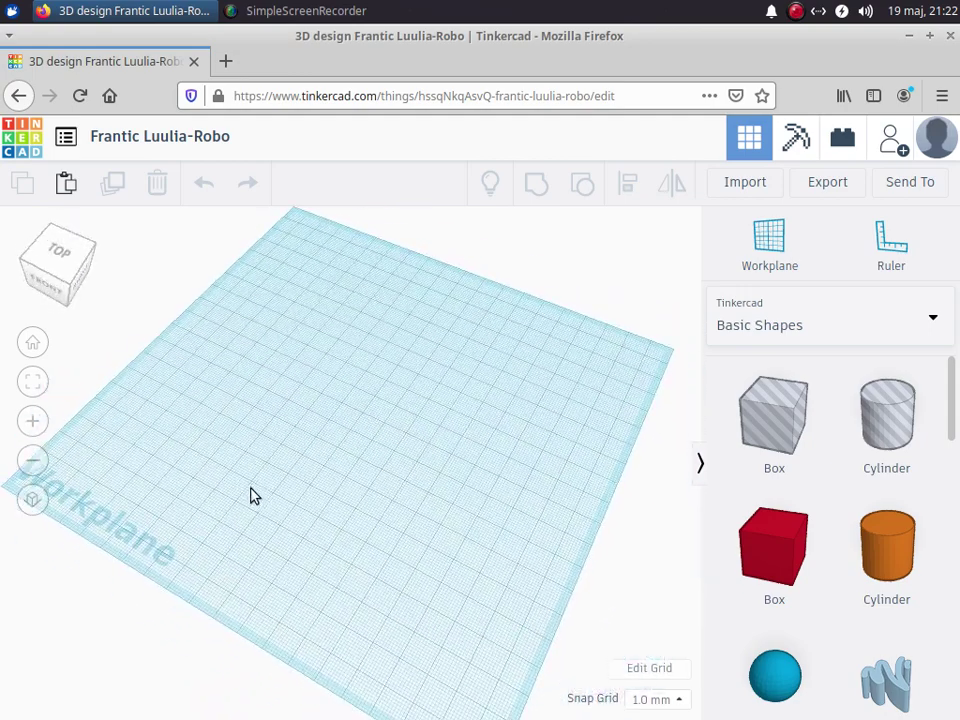
pyautogui.click(67, 260)
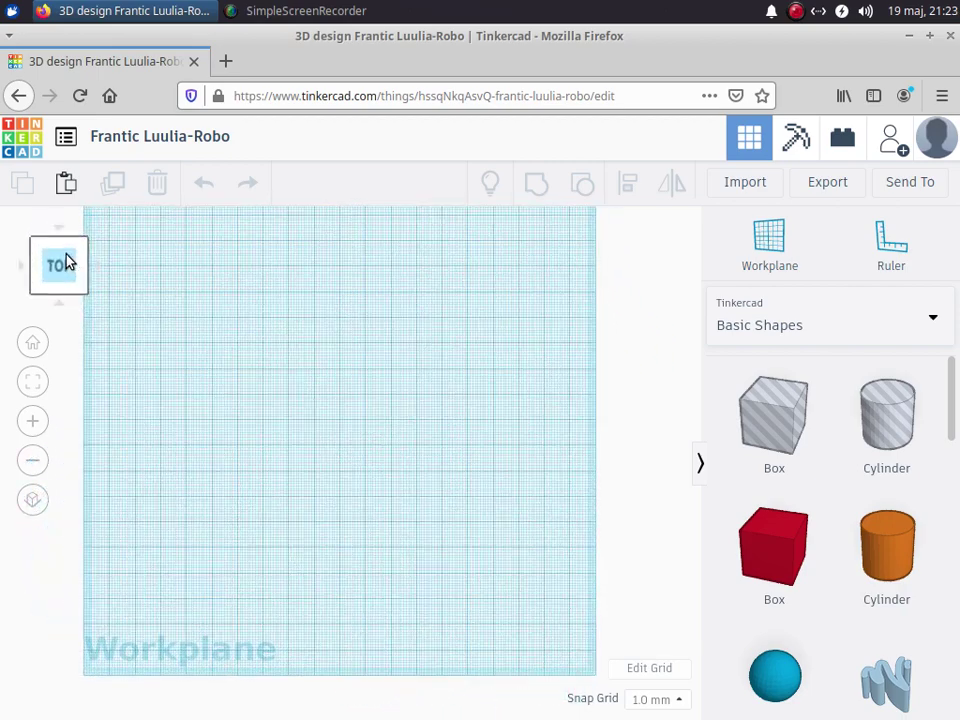
pyautogui.moveTo(322, 400); pyautogui.dragTo(322, 445, button='right')
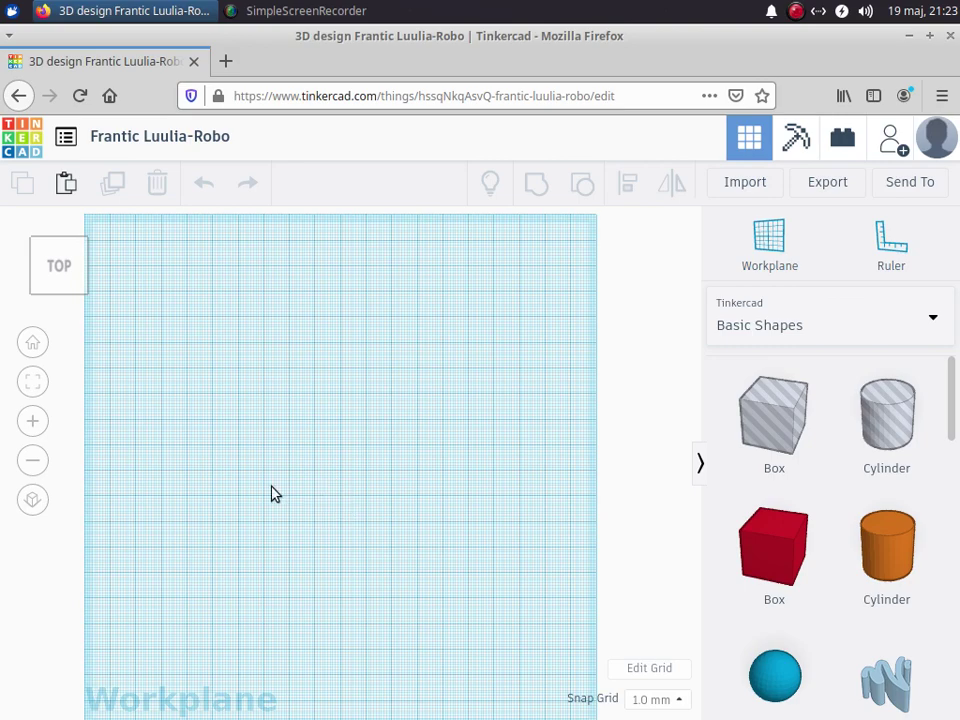
pyautogui.click(85, 295)
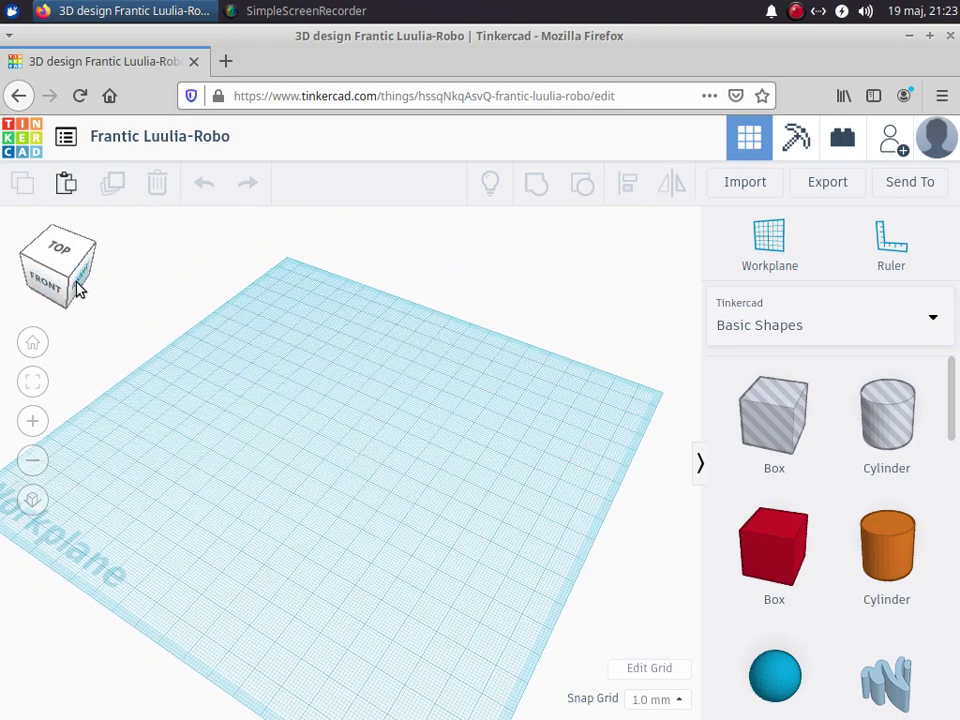
pyautogui.click(80, 289)
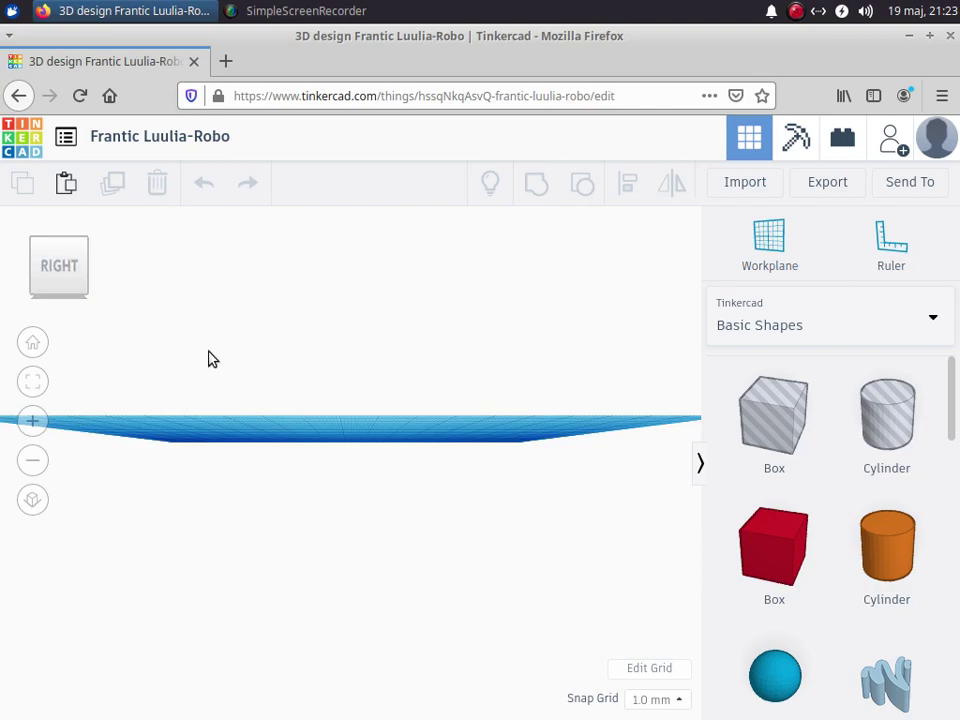
pyautogui.moveTo(182, 347); pyautogui.dragTo(253, 377, button='right')
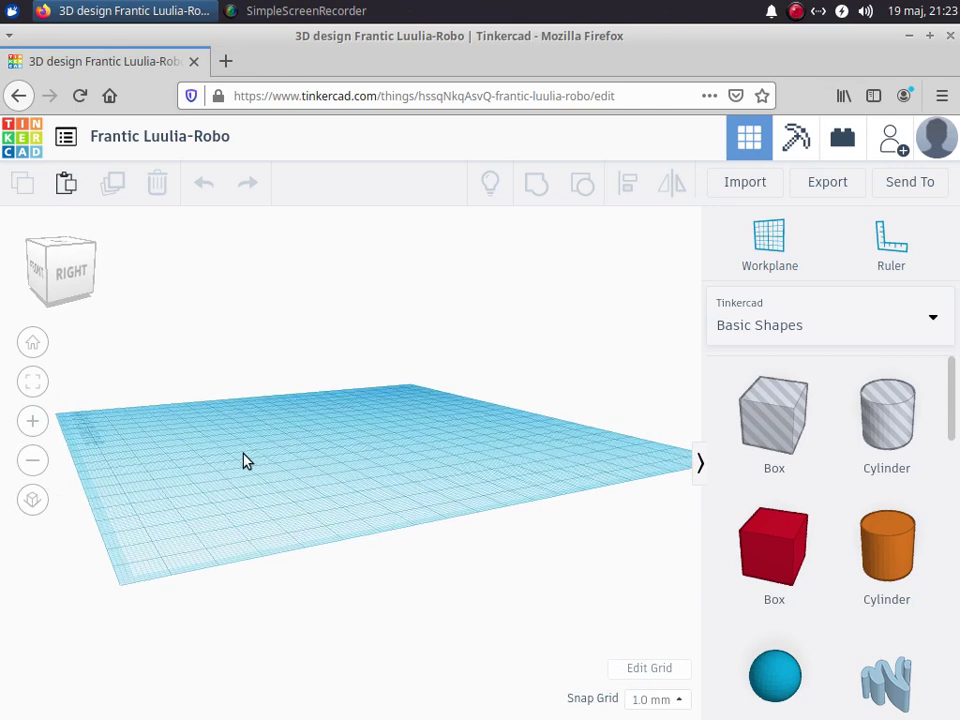
pyautogui.click(33, 344)
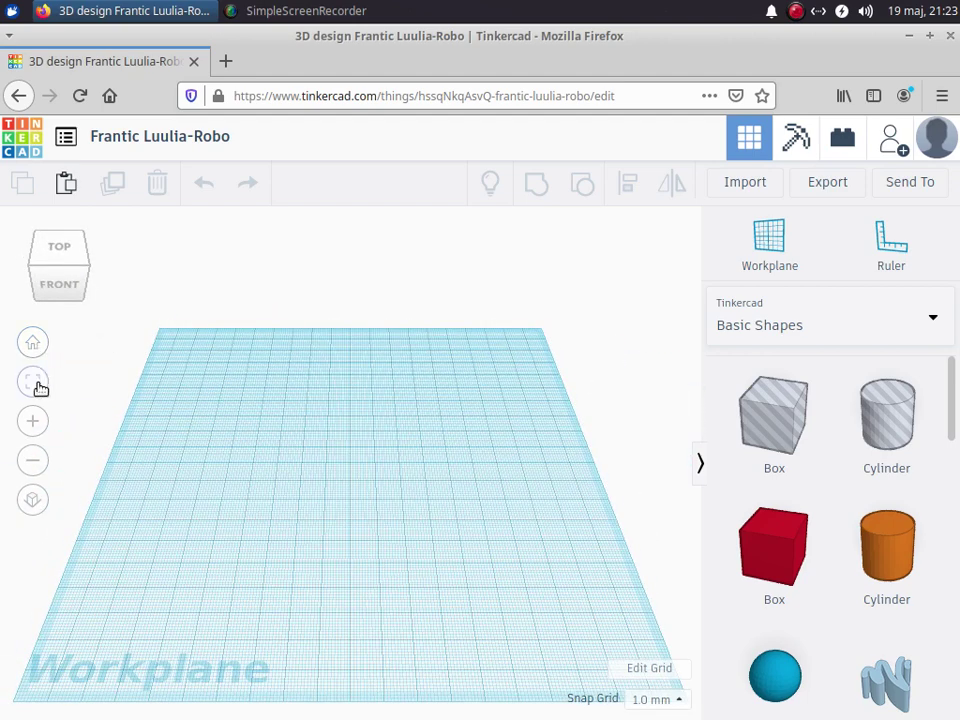
pyautogui.click(33, 386)
pyautogui.click(33, 422)
pyautogui.click(34, 461)
pyautogui.click(38, 507)
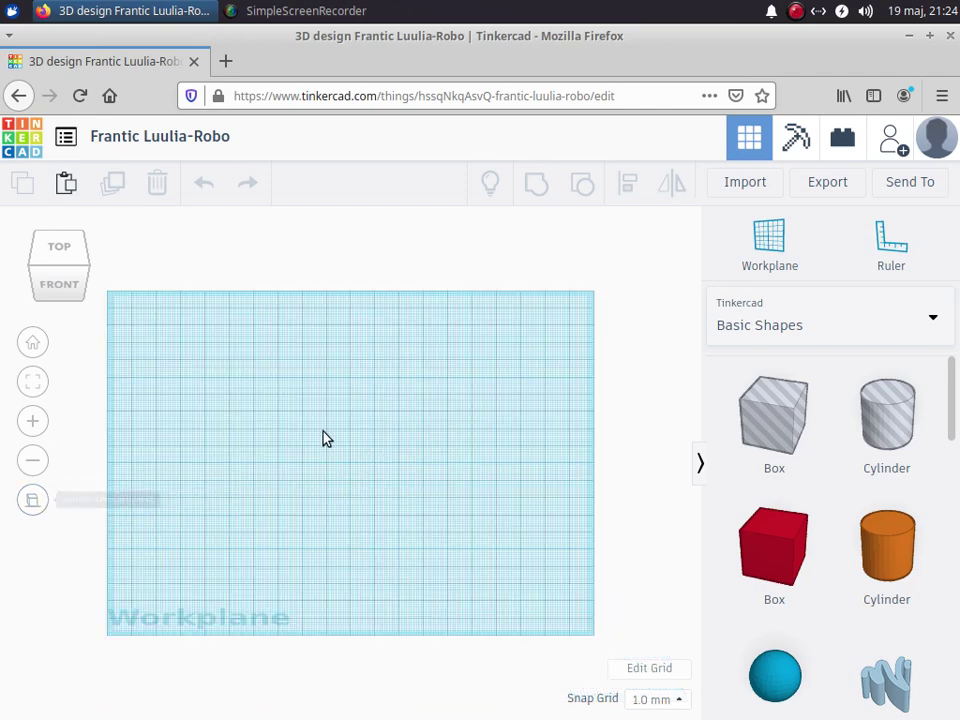
pyautogui.click(35, 500)
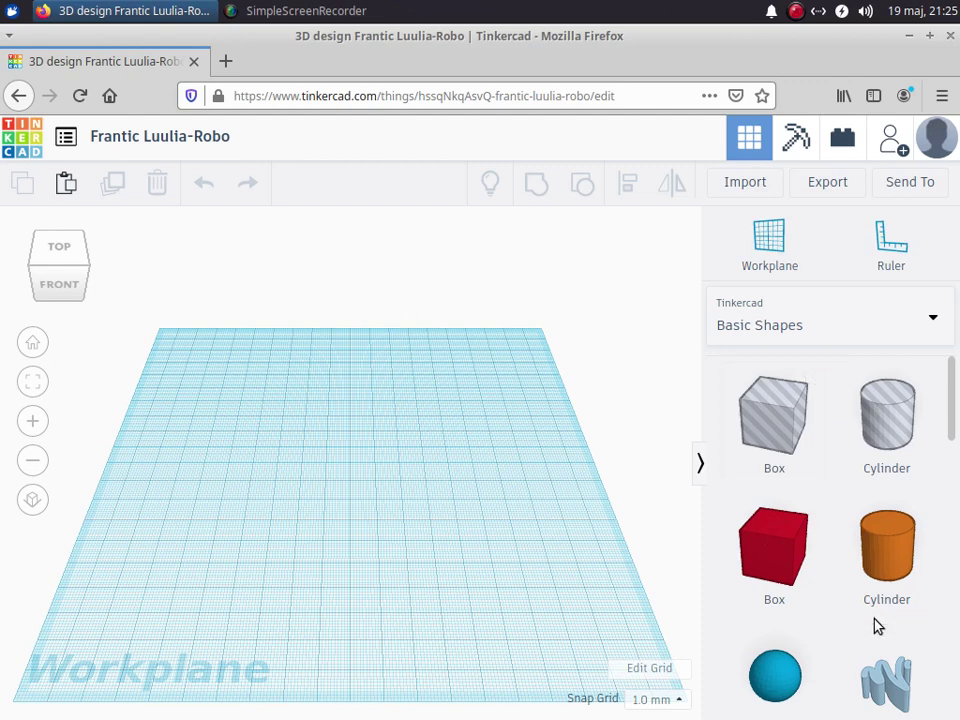
pyautogui.scroll(-10, 845, 450)
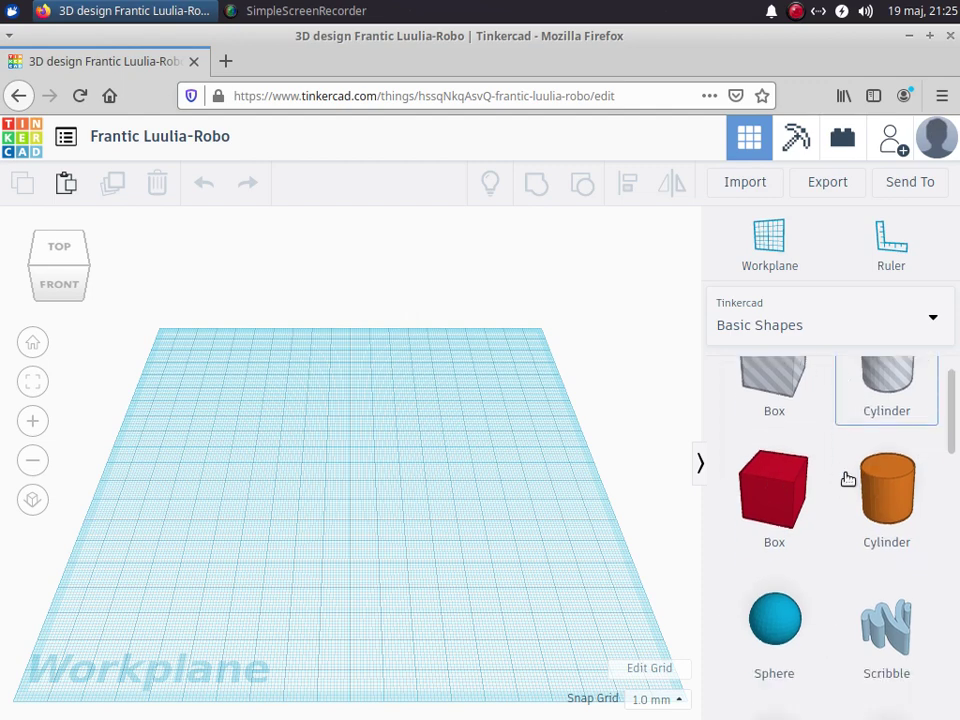
pyautogui.scroll(-3, 845, 574)
pyautogui.scroll(12, 840, 577)
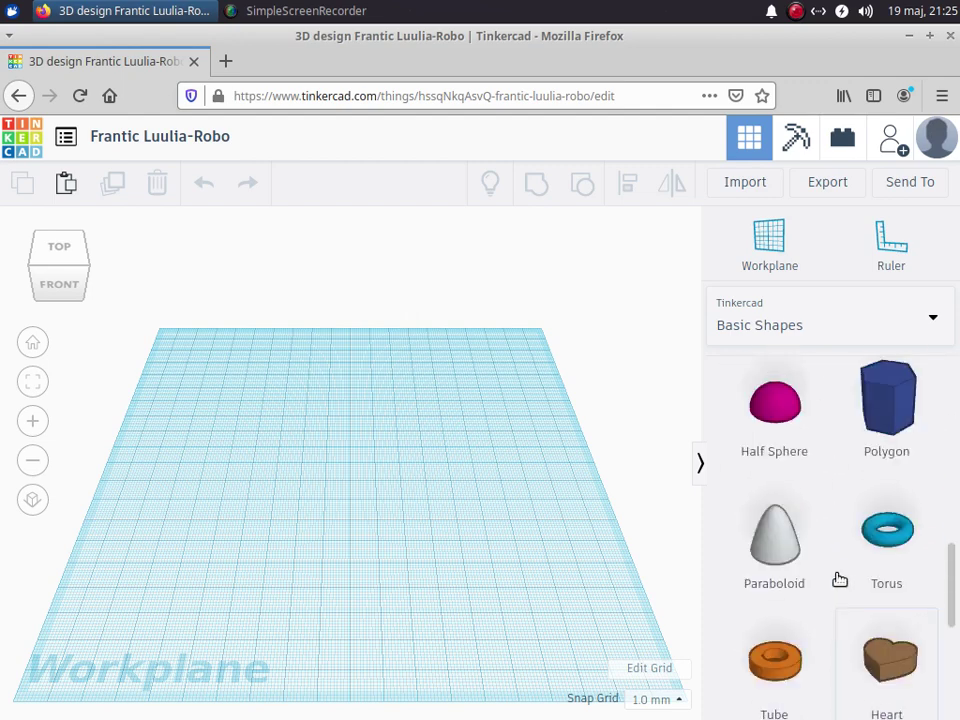
pyautogui.click(926, 316)
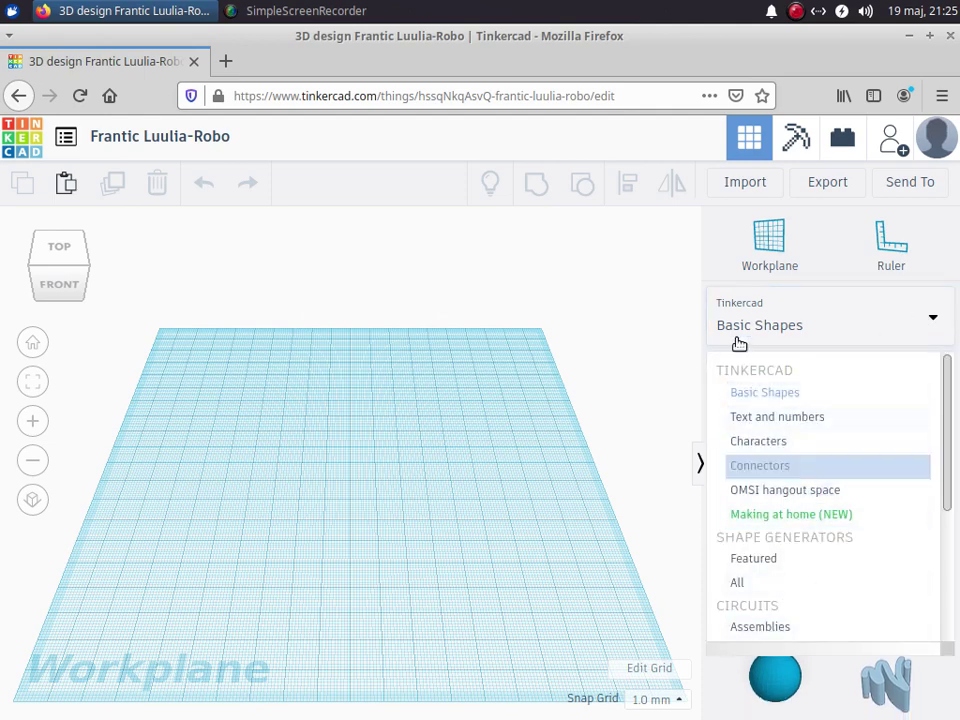
pyautogui.click(802, 330)
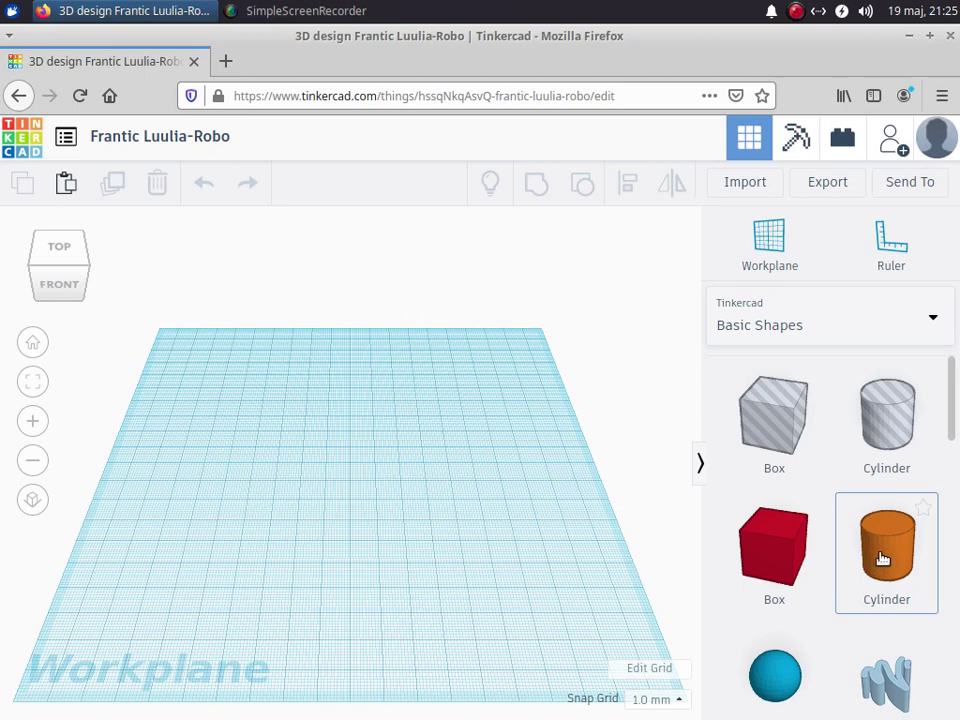
# Step: Place a solid cylinder on the workplane, colour it yellow and collapse its shape settings
pyautogui.moveTo(881, 557); pyautogui.dragTo(279, 455)
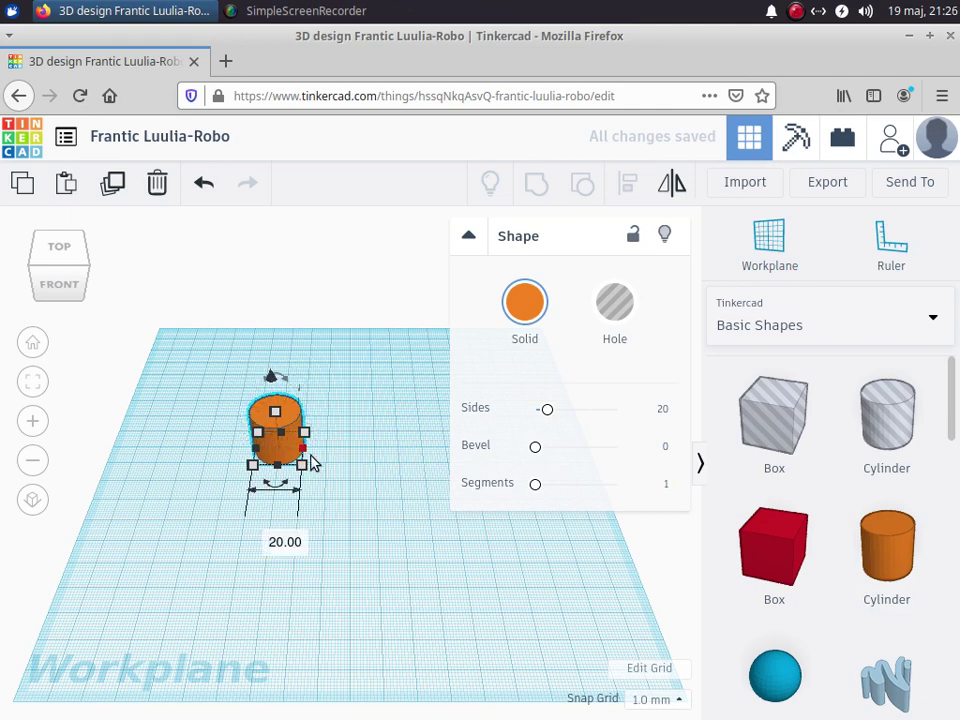
pyautogui.click(526, 306)
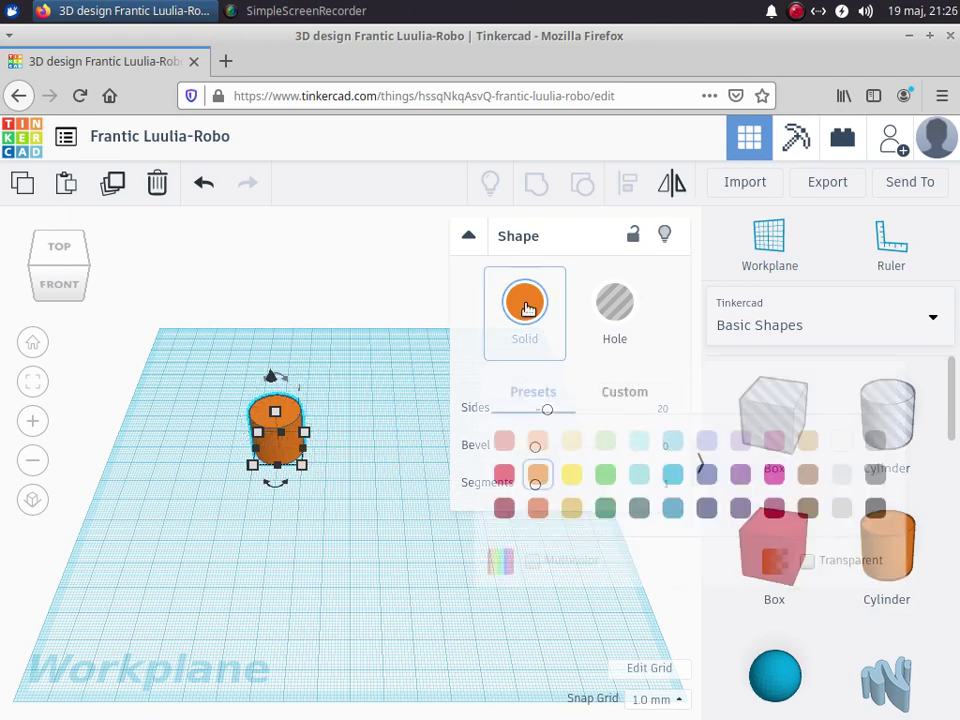
pyautogui.click(568, 477)
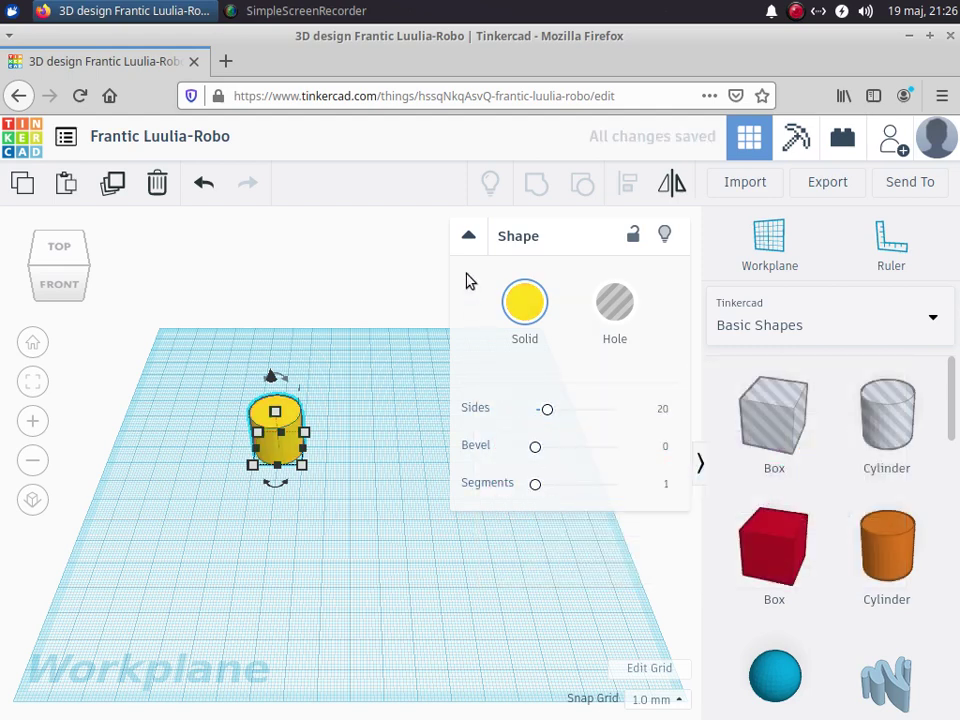
pyautogui.click(469, 240)
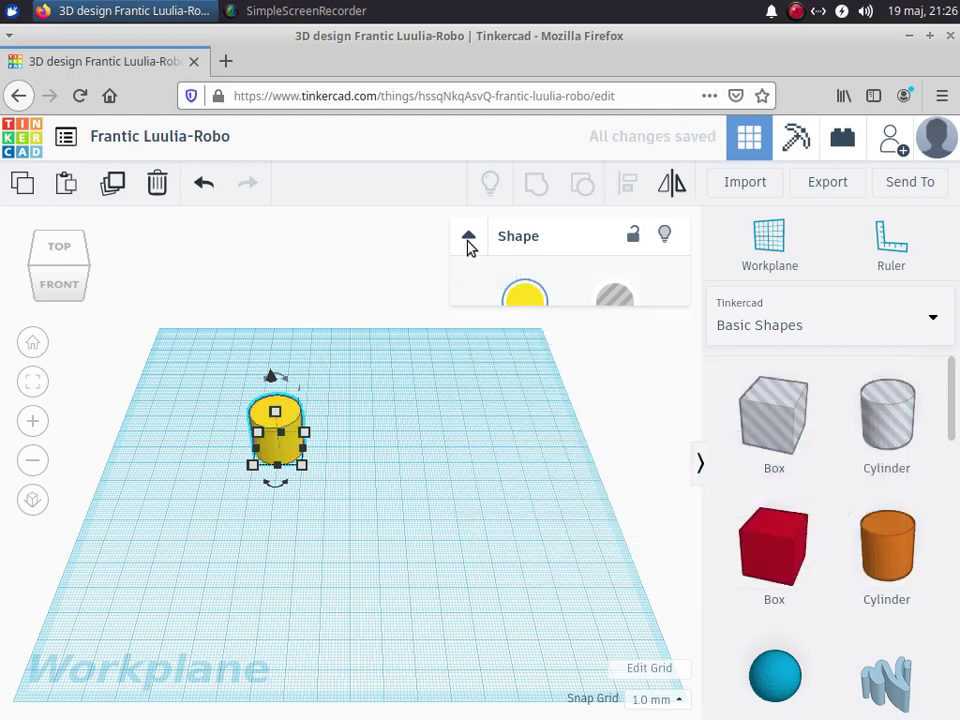
# Step: Set the yellow cylinder's width and length to 100 mm each
pyautogui.click(370, 450)
pyautogui.moveTo(369, 474); pyautogui.dragTo(360, 506, button='right')
pyautogui.hotkey('ctrl', 'a')
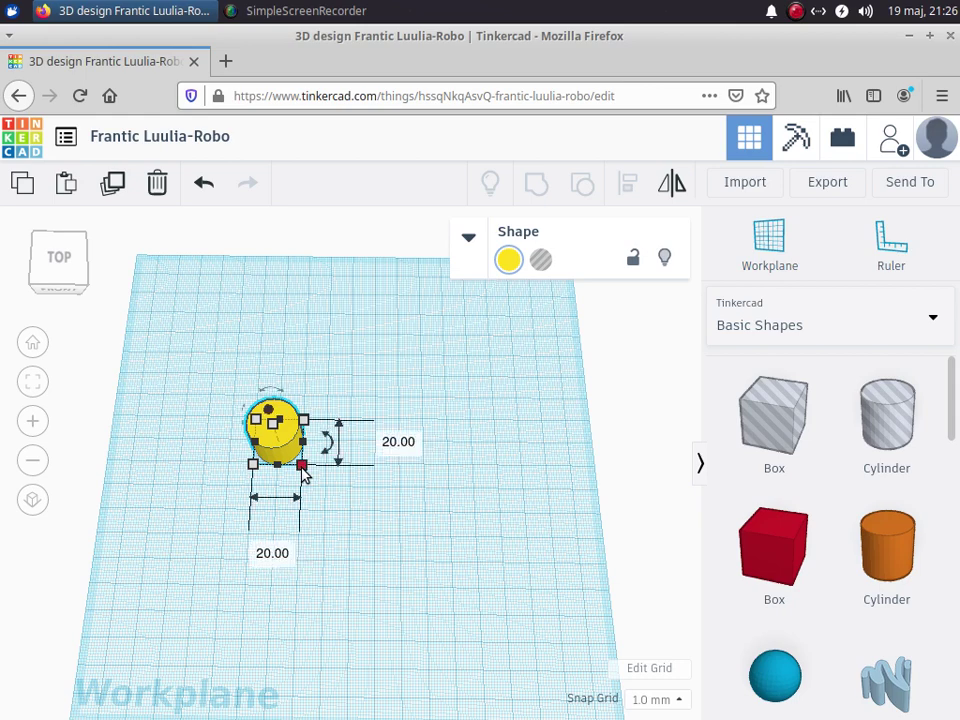
pyautogui.click(270, 554)
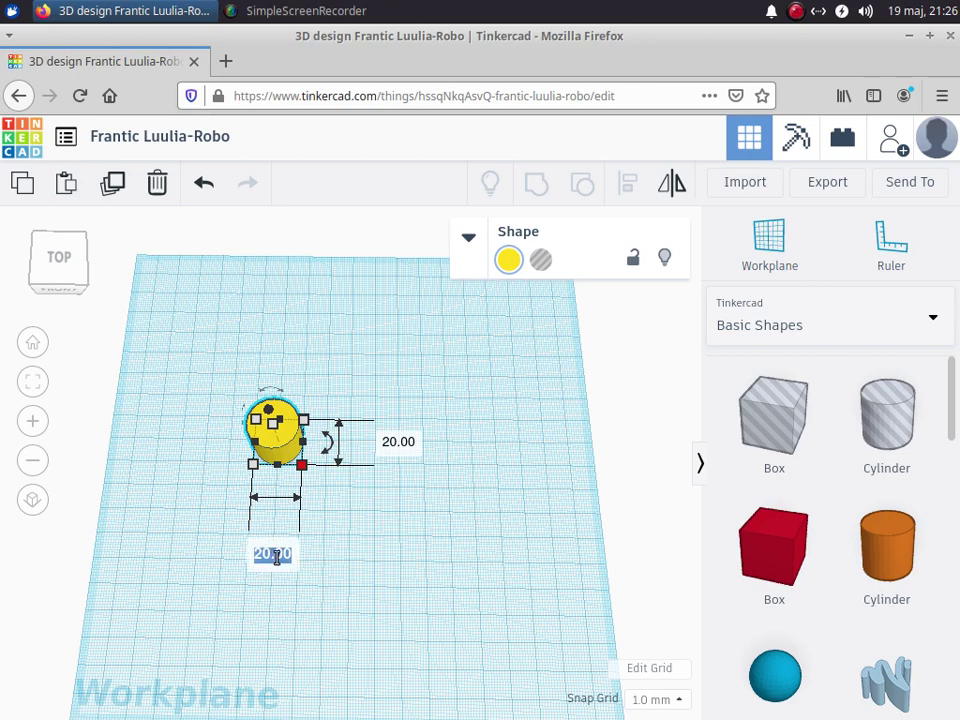
pyautogui.write('100')
pyautogui.click(411, 446)
pyautogui.press('Return')
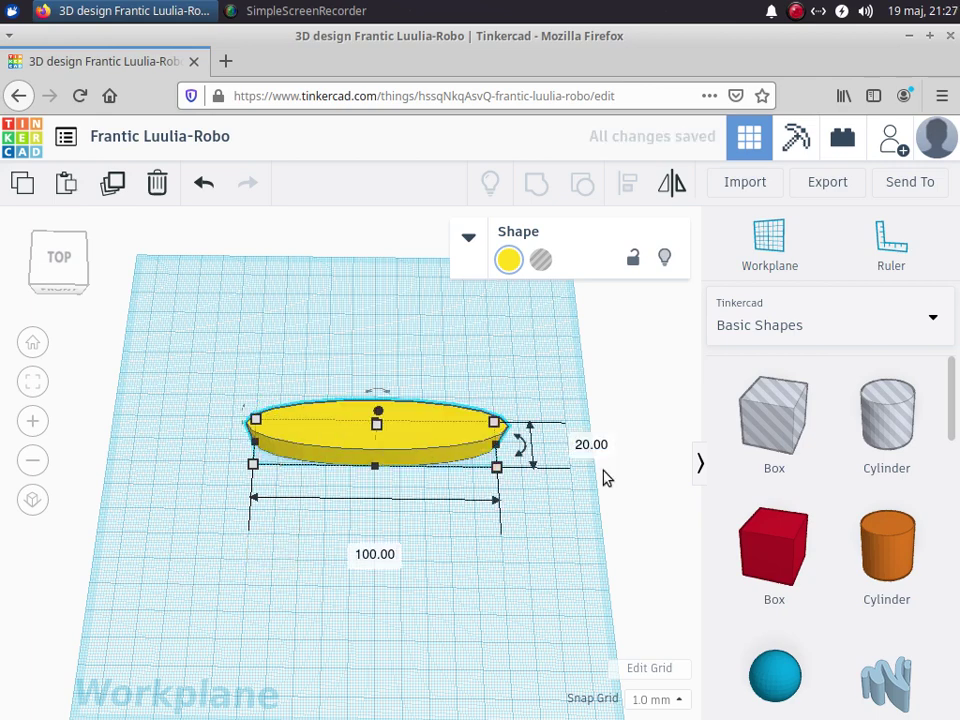
pyautogui.click(590, 446)
pyautogui.press('BackSpace')
pyautogui.write('100')
pyautogui.press('Return')
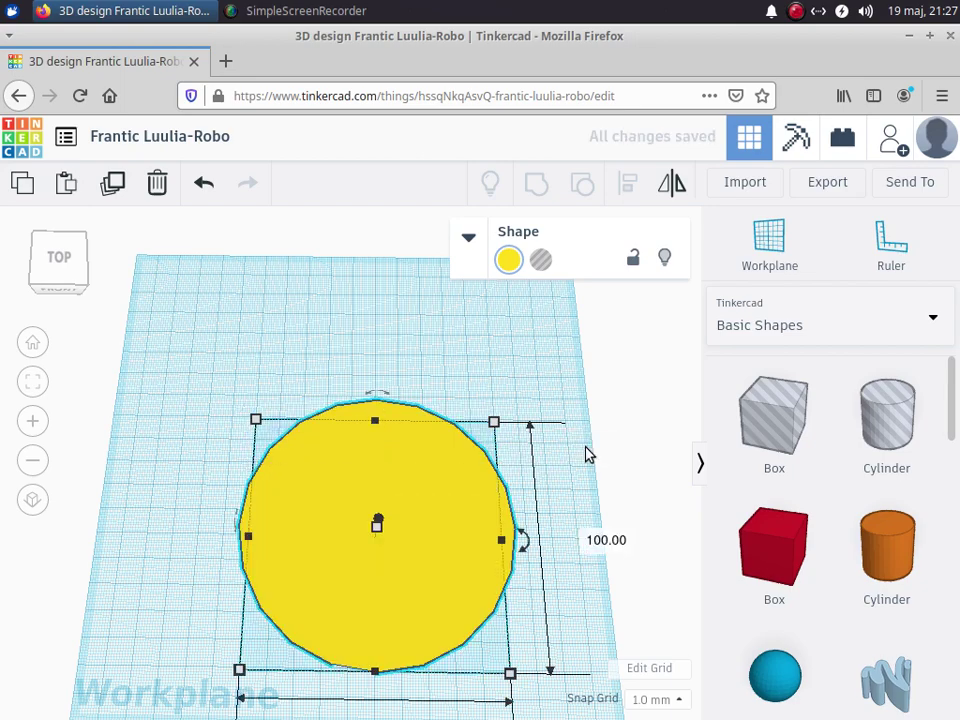
# Step: Move the yellow cylinder about 32 mm to the left and 42 mm towards the back of the workplane
pyautogui.moveTo(204, 476); pyautogui.dragTo(266, 519, button='right')
pyautogui.moveTo(372, 555); pyautogui.dragTo(312, 472)
pyautogui.hotkey('ctrl', 'z')
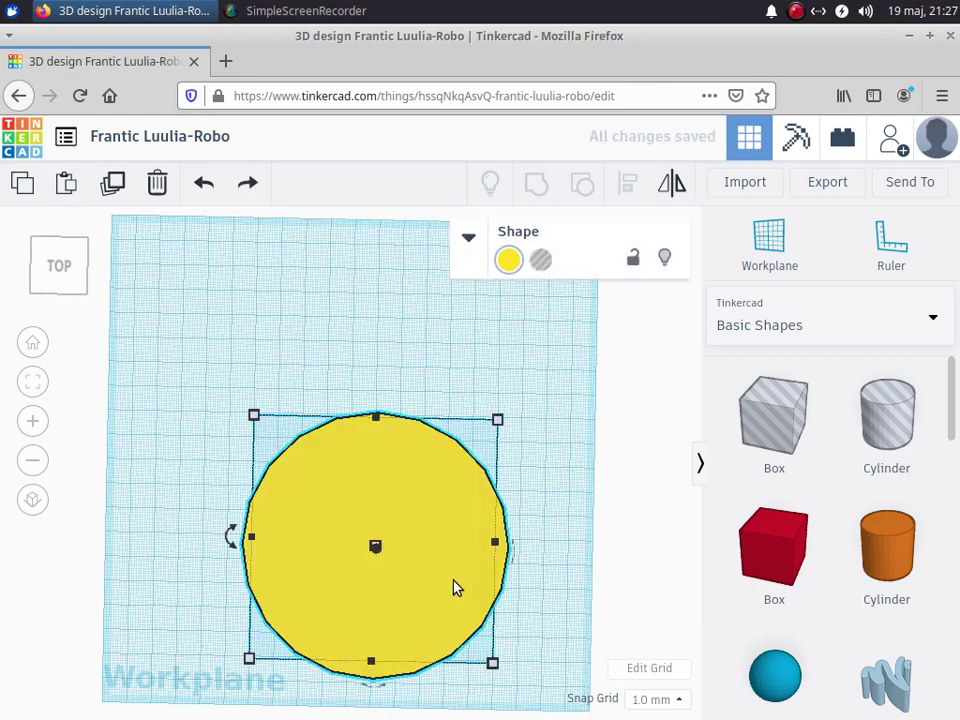
pyautogui.click(476, 371)
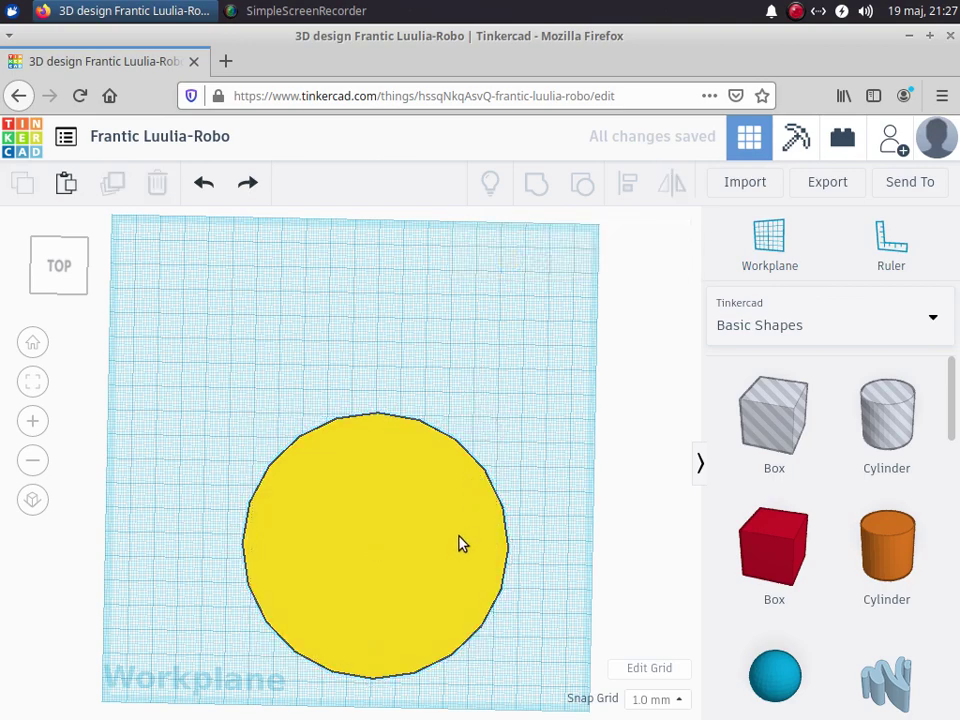
pyautogui.moveTo(460, 550); pyautogui.dragTo(377, 437)
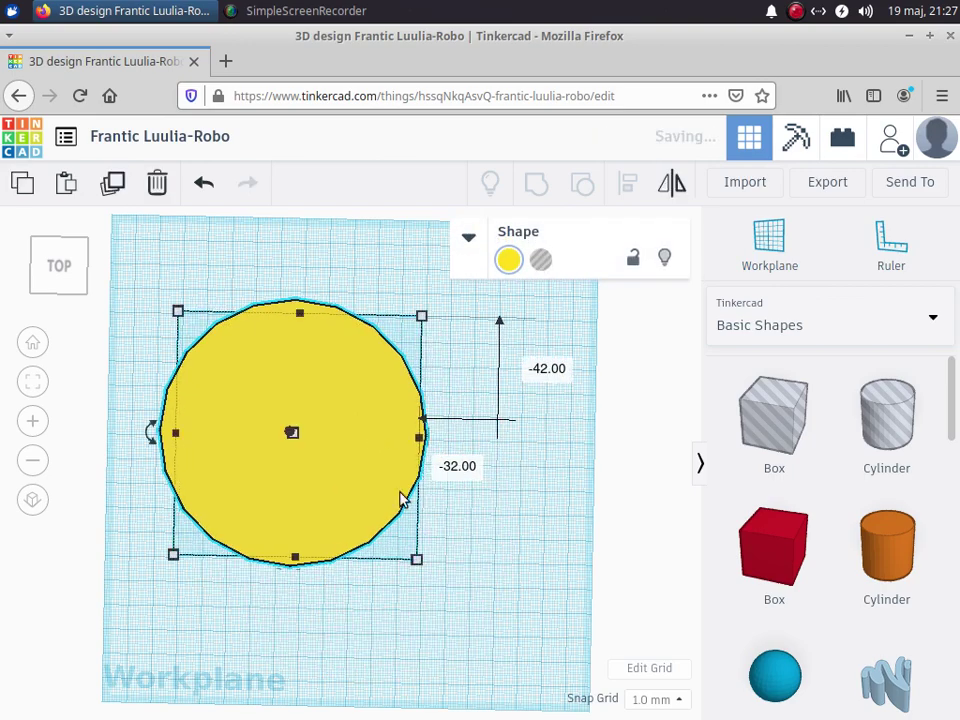
# Step: Set the yellow cylinder's width to 60 mm
pyautogui.moveTo(476, 597); pyautogui.dragTo(529, 572, button='right')
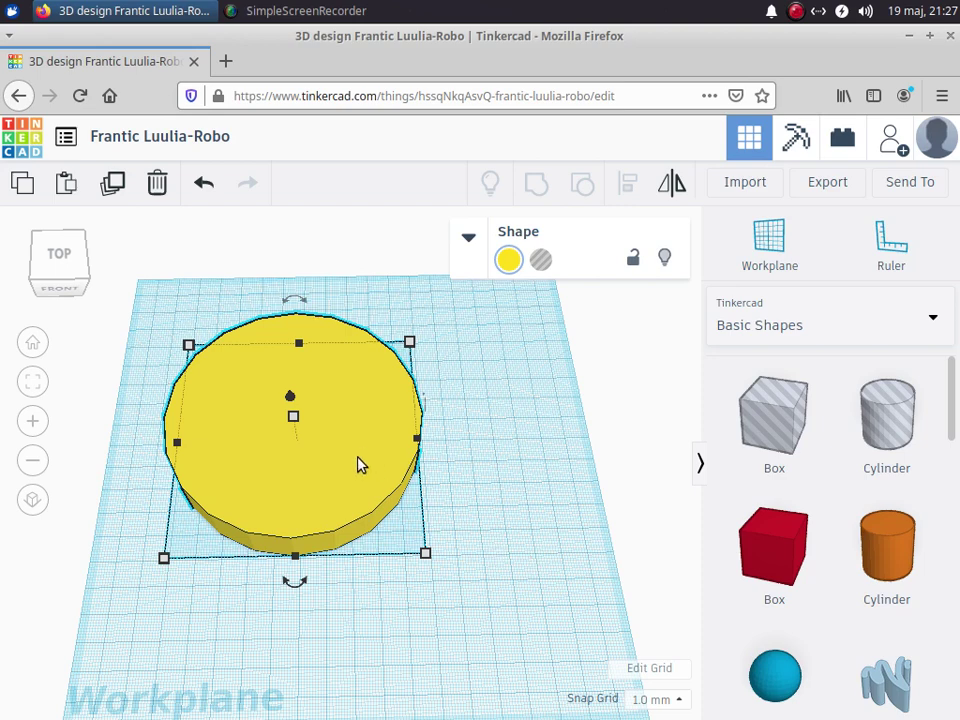
pyautogui.moveTo(428, 561)
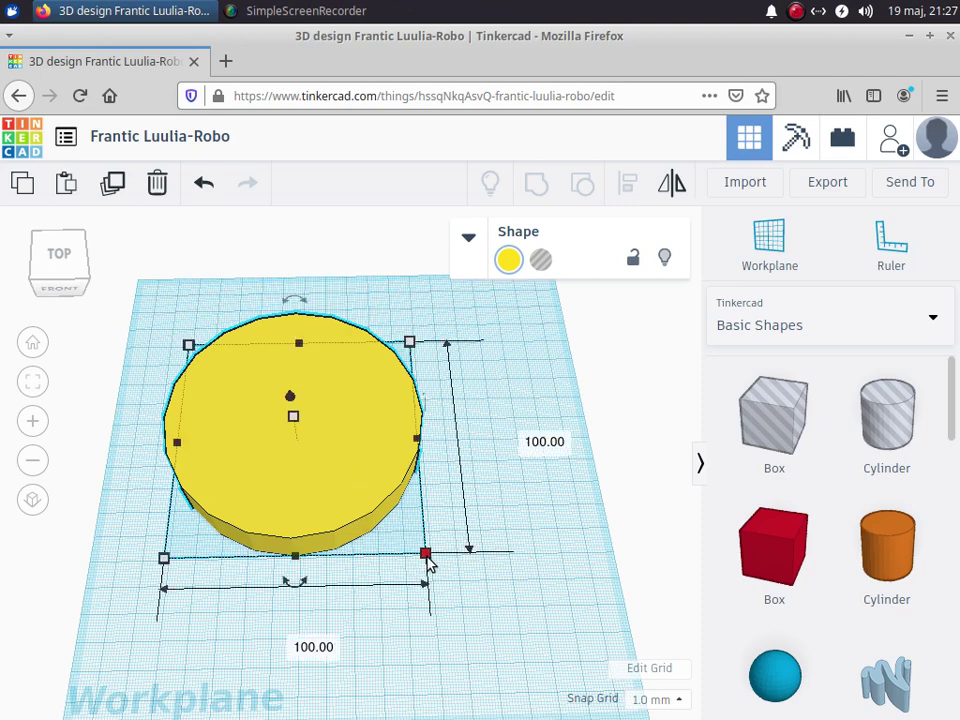
pyautogui.click(288, 641)
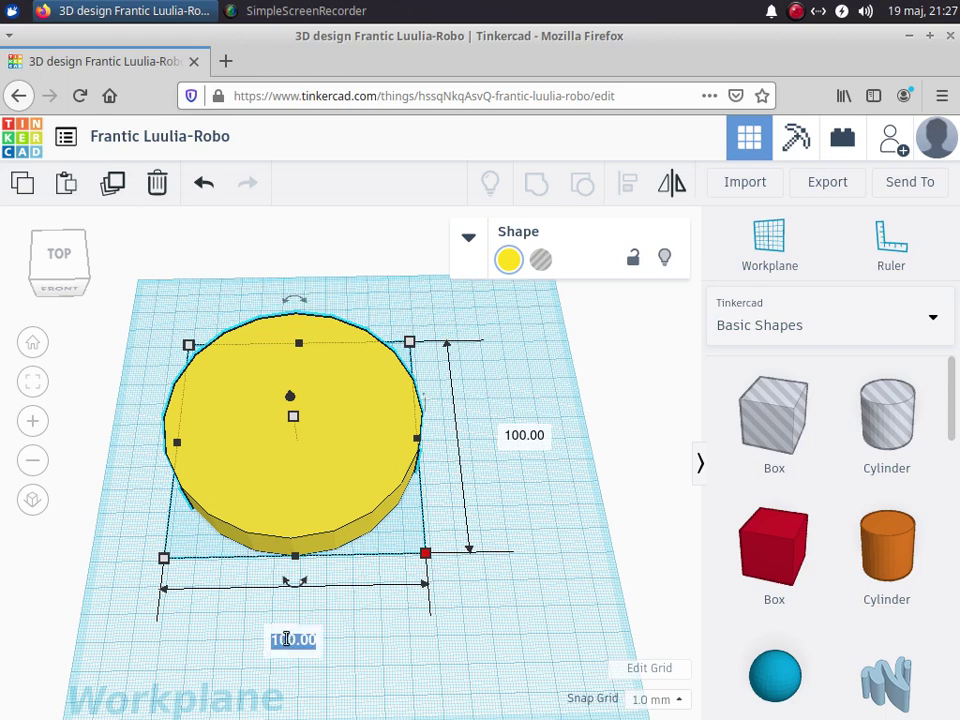
pyautogui.press('Home')
pyautogui.press('Delete')
pyautogui.press('Delete')
pyautogui.write('6')
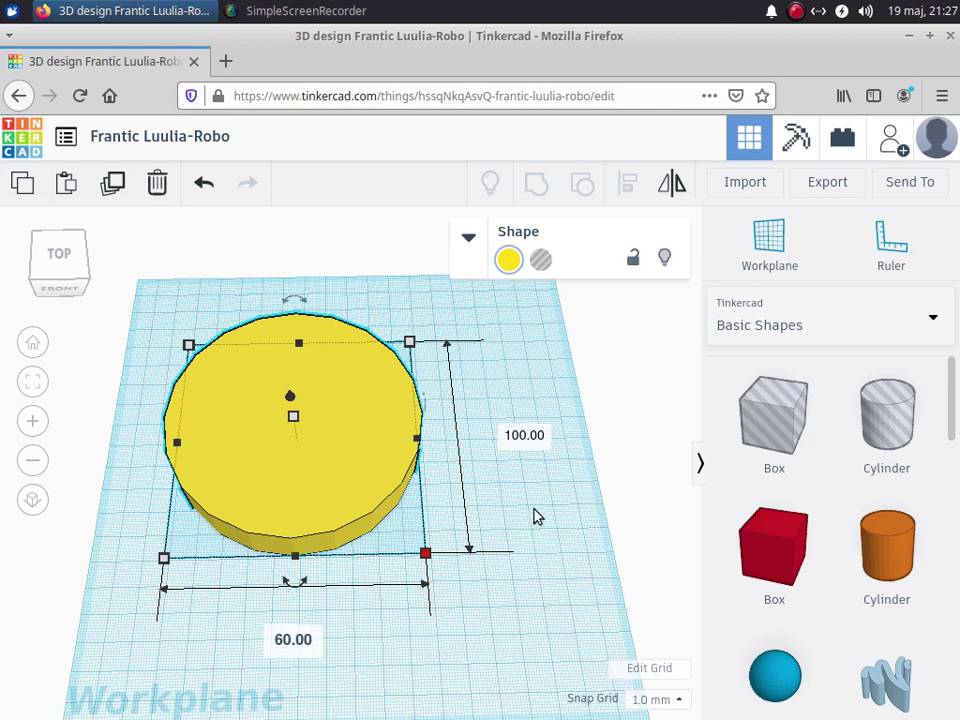
# Step: Set the yellow cylinder's length to 60 mm so that its base is round
pyautogui.click(512, 438)
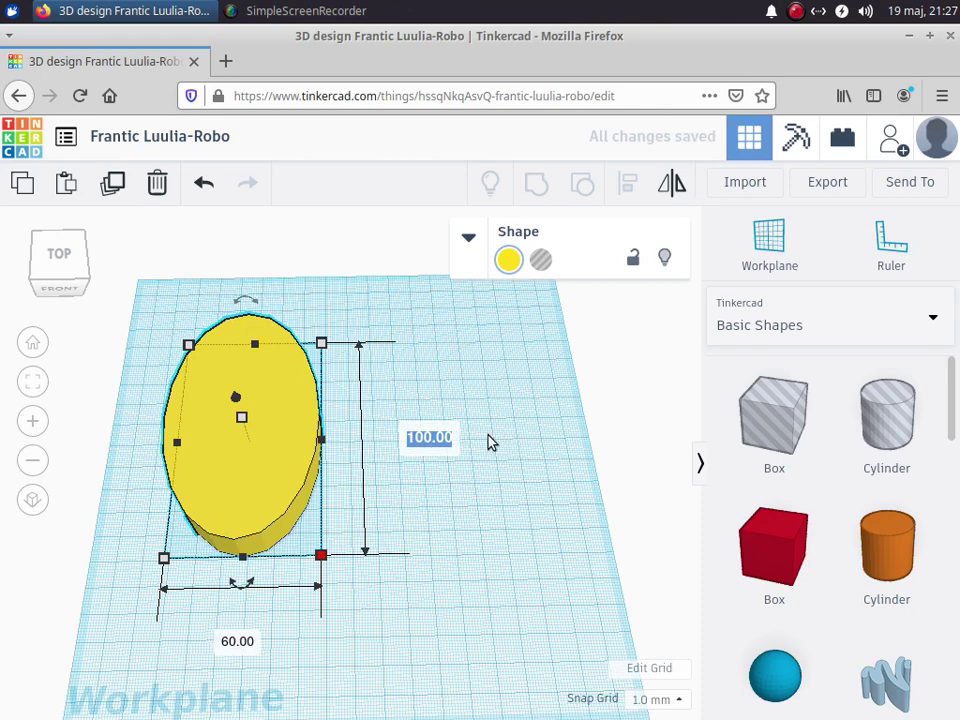
pyautogui.press('Home')
pyautogui.press('Delete')
pyautogui.press('Delete')
pyautogui.write('6')
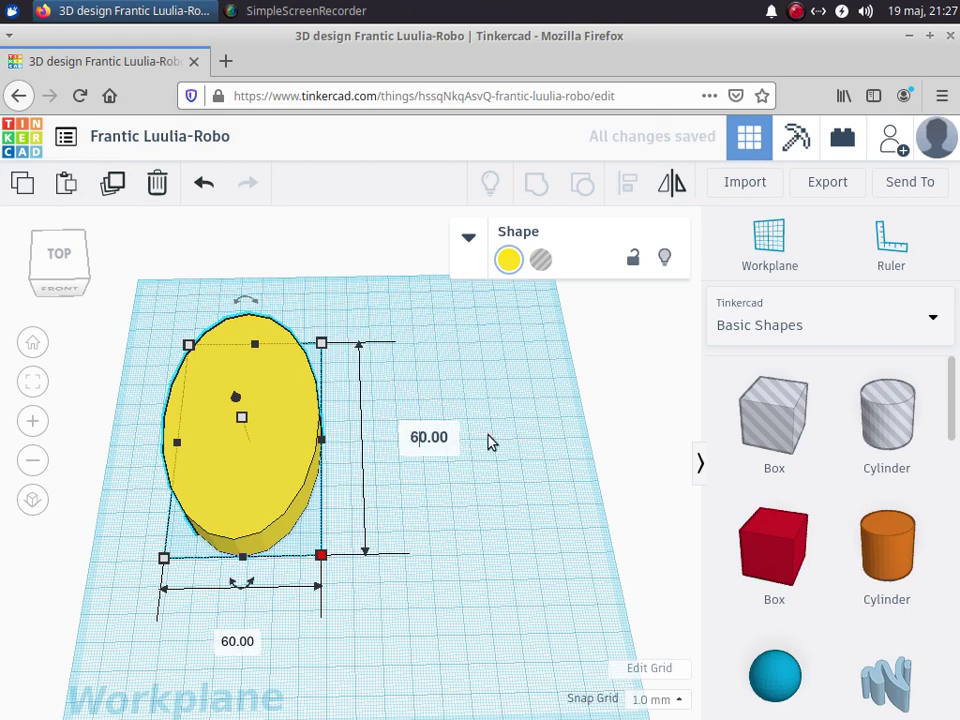
pyautogui.press('Return')
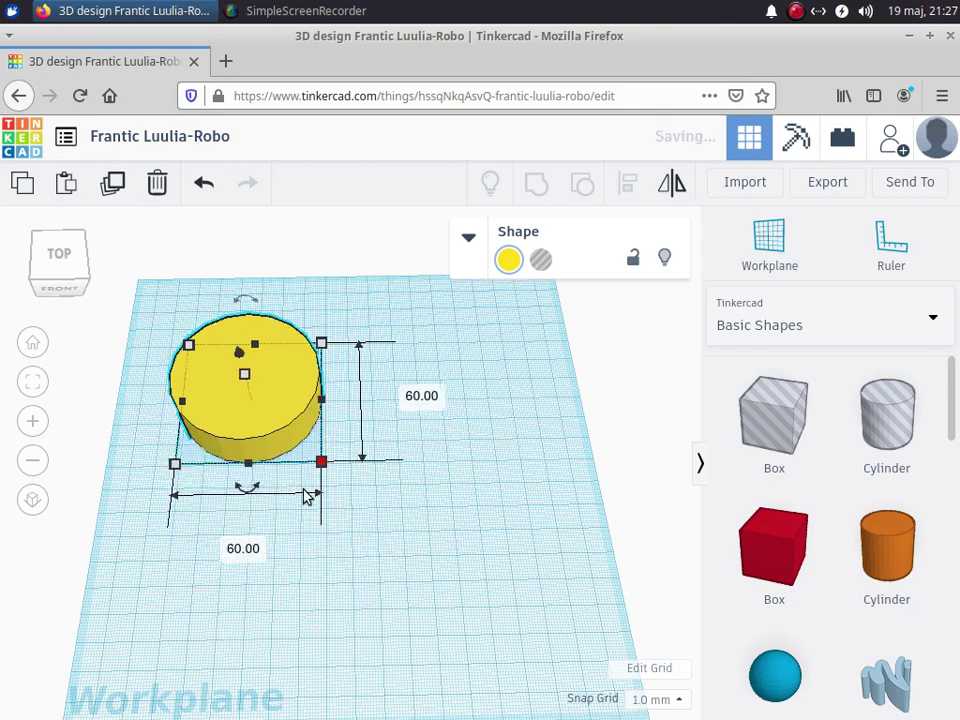
# Step: Move the yellow cylinder across the workplane towards its middle
pyautogui.click(418, 545)
pyautogui.moveTo(394, 514); pyautogui.dragTo(313, 460, button='right')
pyautogui.click(330, 412)
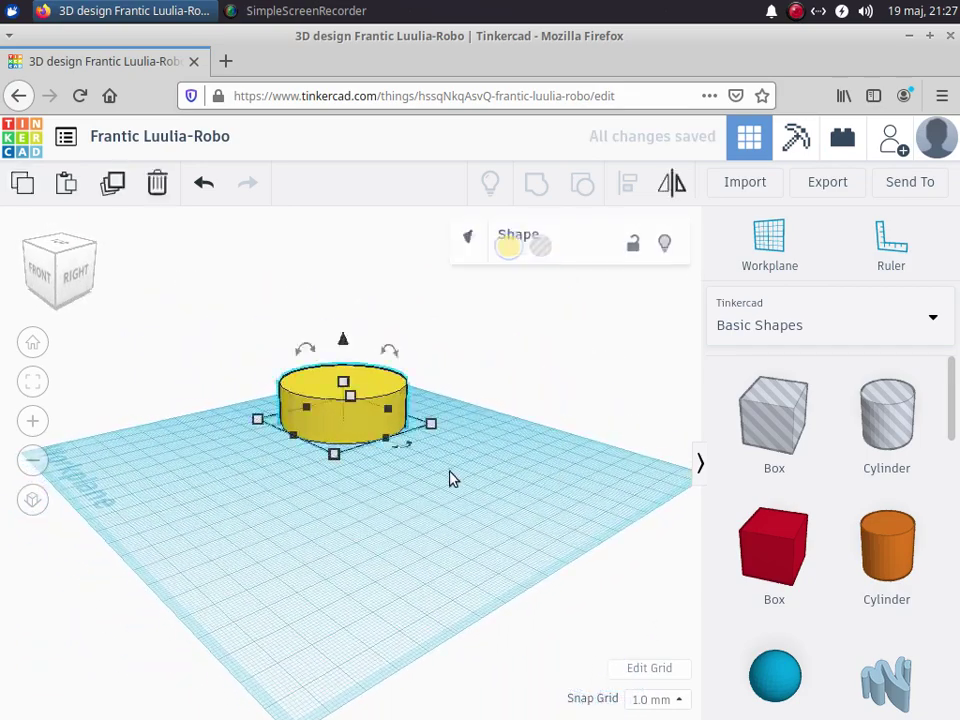
pyautogui.moveTo(395, 507); pyautogui.dragTo(465, 604, button='right')
pyautogui.moveTo(310, 445); pyautogui.dragTo(358, 472)
# Step: Stretch the yellow cylinder upward to a height of a little over 65 mm
pyautogui.moveTo(447, 587); pyautogui.dragTo(251, 482, button='right')
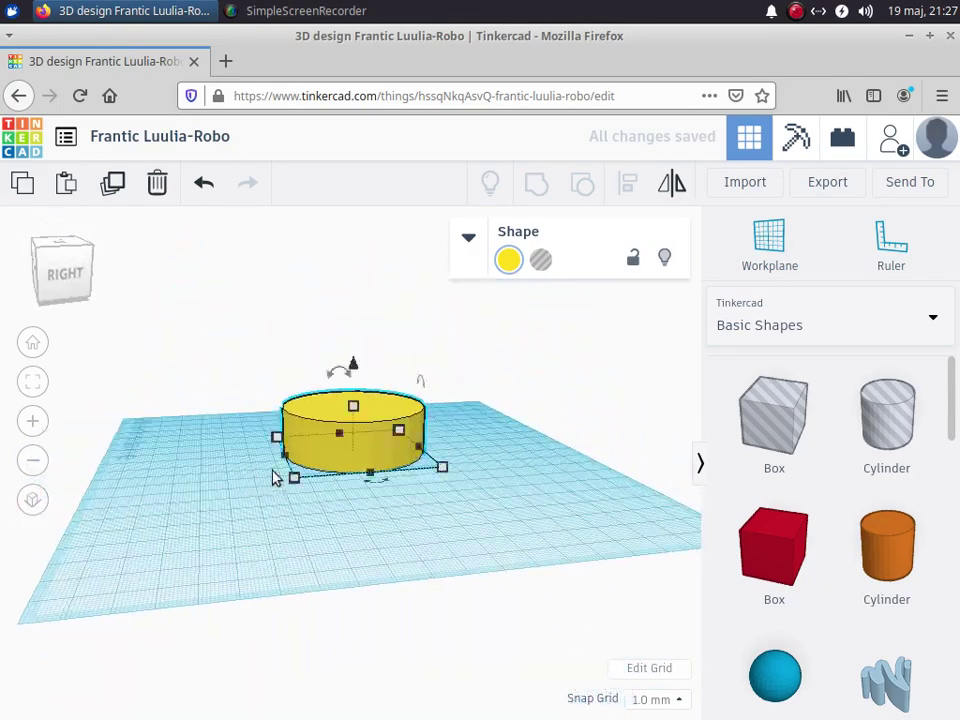
pyautogui.moveTo(354, 407)
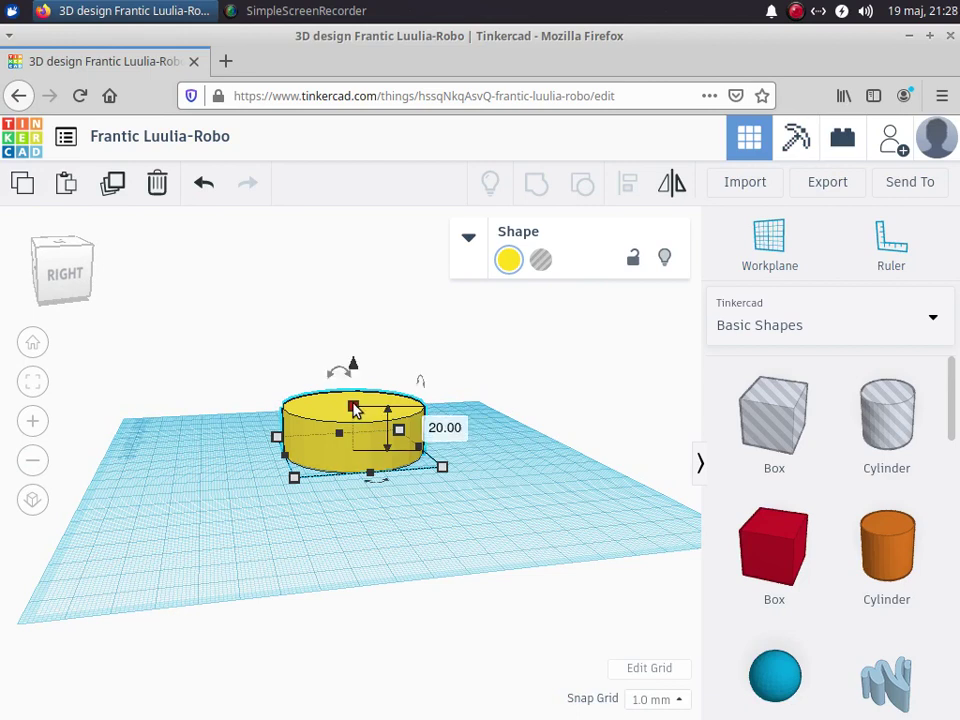
pyautogui.moveTo(354, 407); pyautogui.dragTo(351, 302)
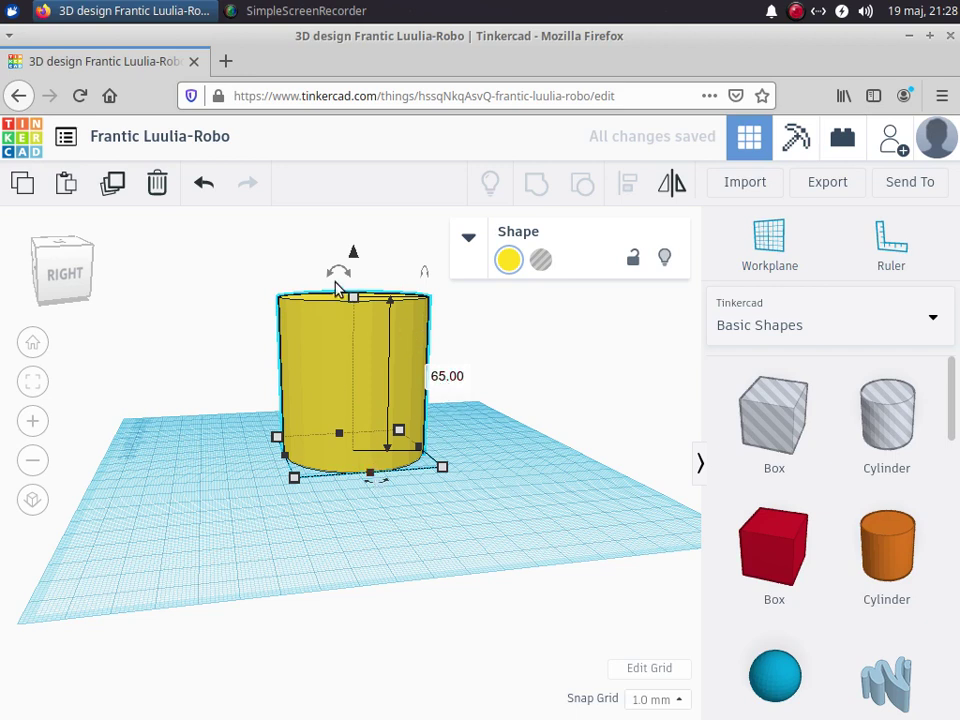
pyautogui.moveTo(351, 300); pyautogui.dragTo(352, 287)
pyautogui.moveTo(191, 379); pyautogui.dragTo(340, 400, button='right')
pyautogui.moveTo(343, 400); pyautogui.dragTo(370, 440, button='right')
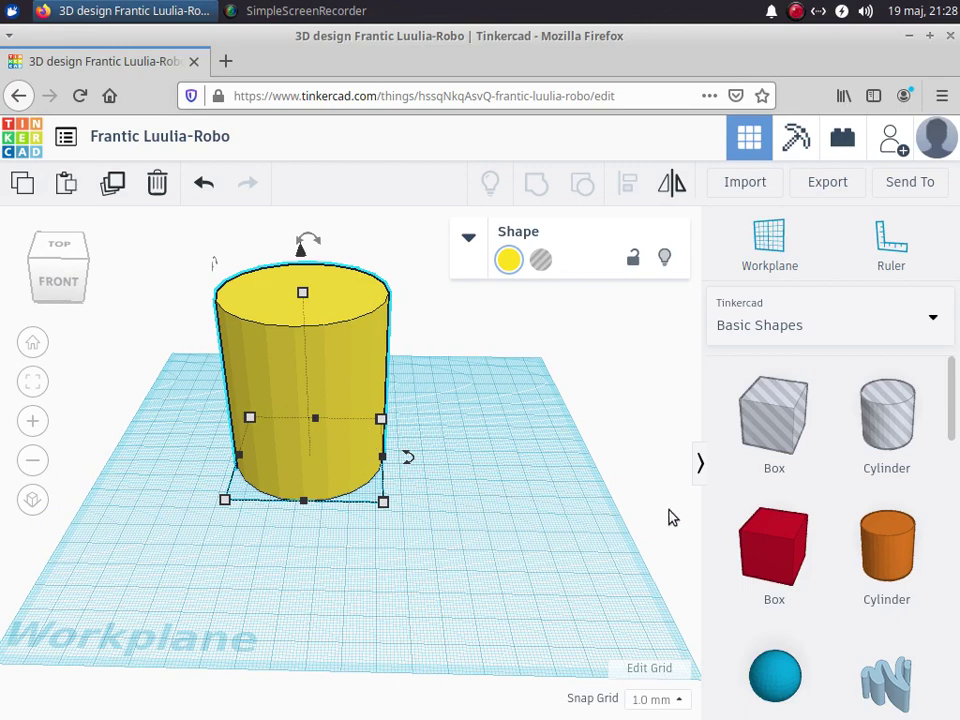
# Step: Add a Torus from the basic shapes to the workplane, beside the yellow cylinder
pyautogui.scroll(-3, 800, 540)
pyautogui.scroll(-10, 810, 513)
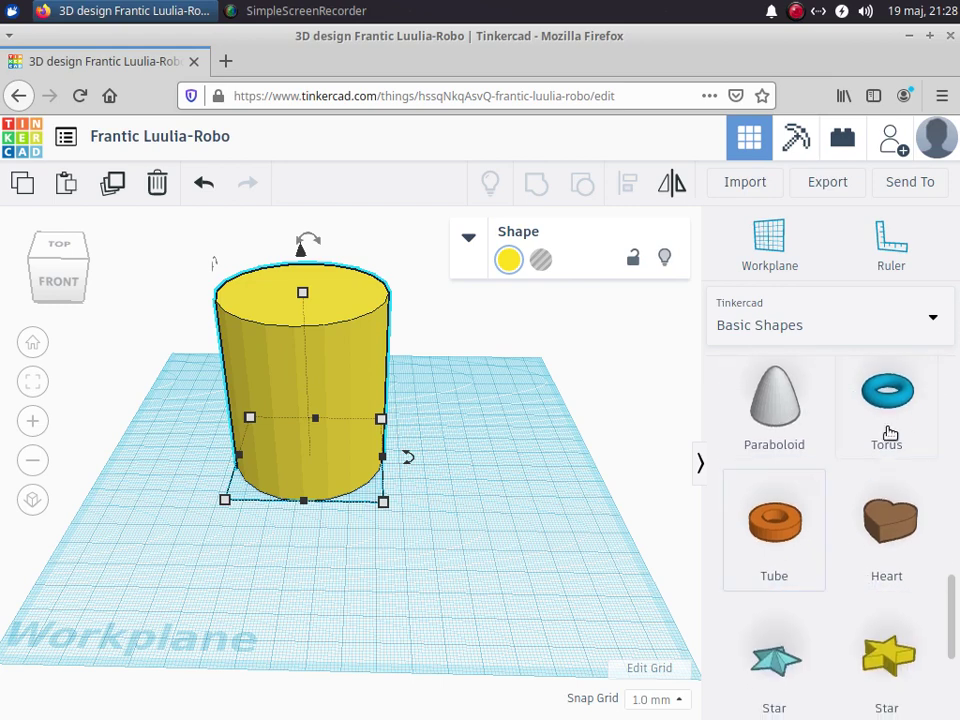
pyautogui.scroll(-2, 887, 437)
pyautogui.scroll(-2, 888, 470)
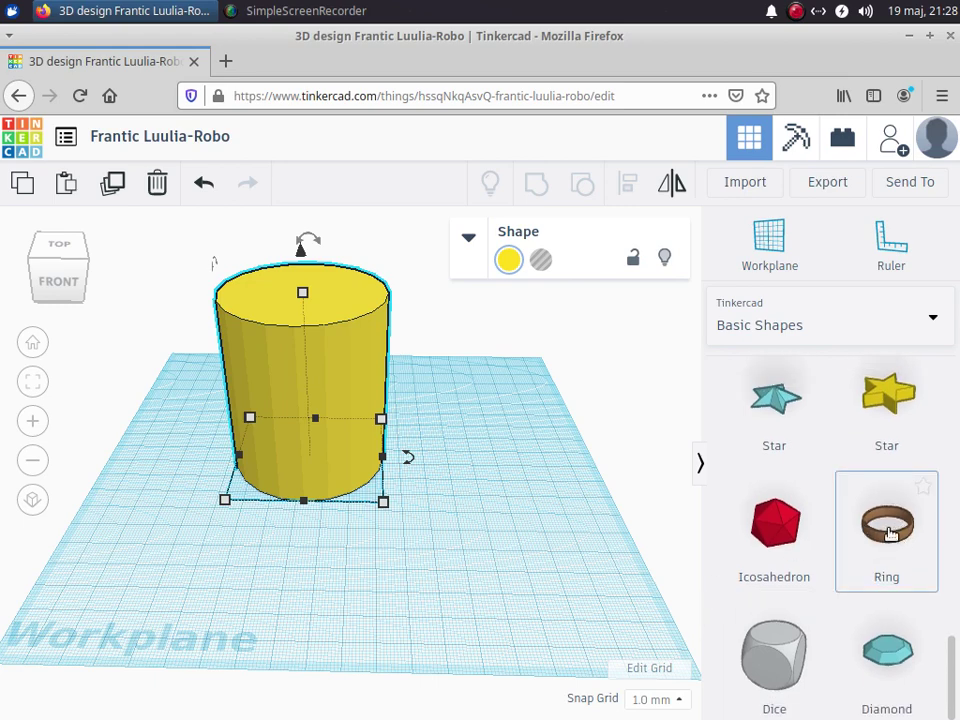
pyautogui.scroll(5, 889, 536)
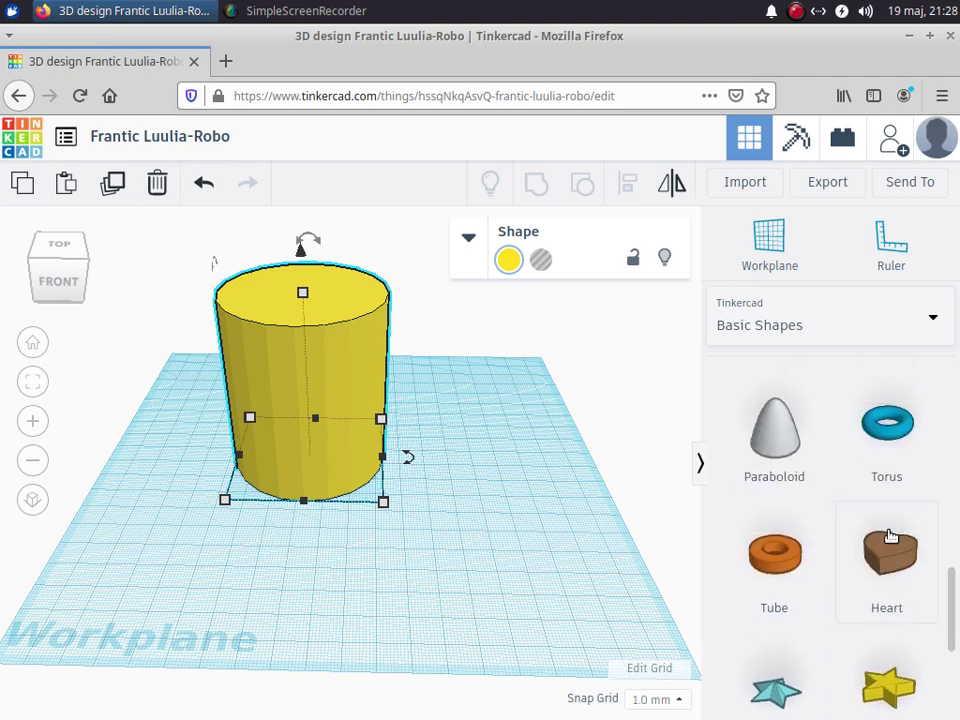
pyautogui.click(889, 450)
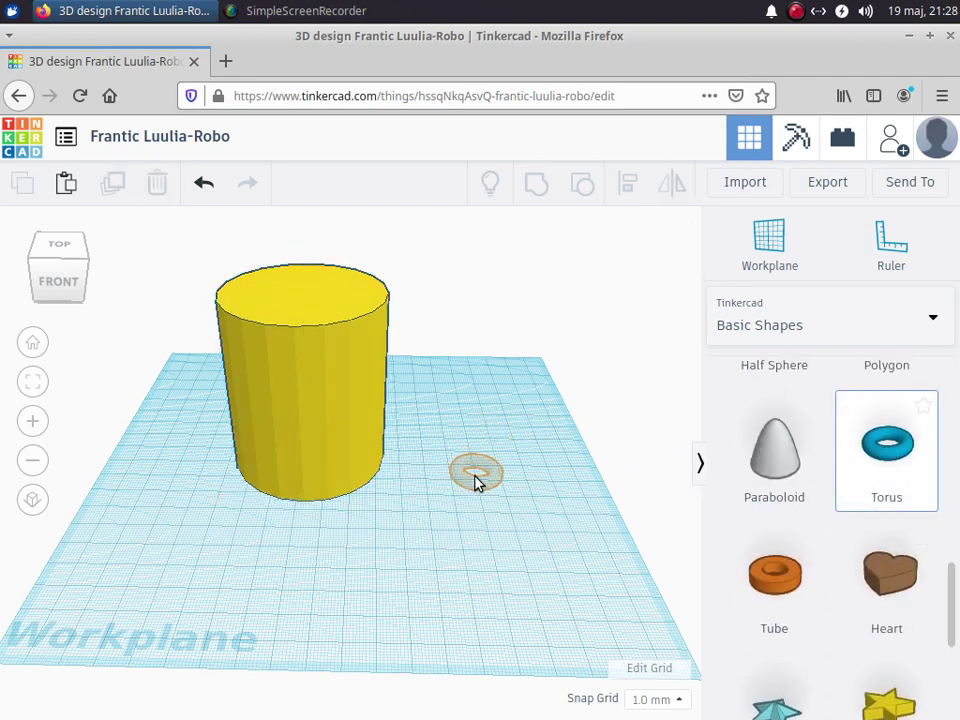
pyautogui.click(476, 482)
# Step: Rotate the blue torus 90° so that it stands upright on its edge
pyautogui.moveTo(592, 630); pyautogui.dragTo(380, 690, button='right')
pyautogui.click(336, 585)
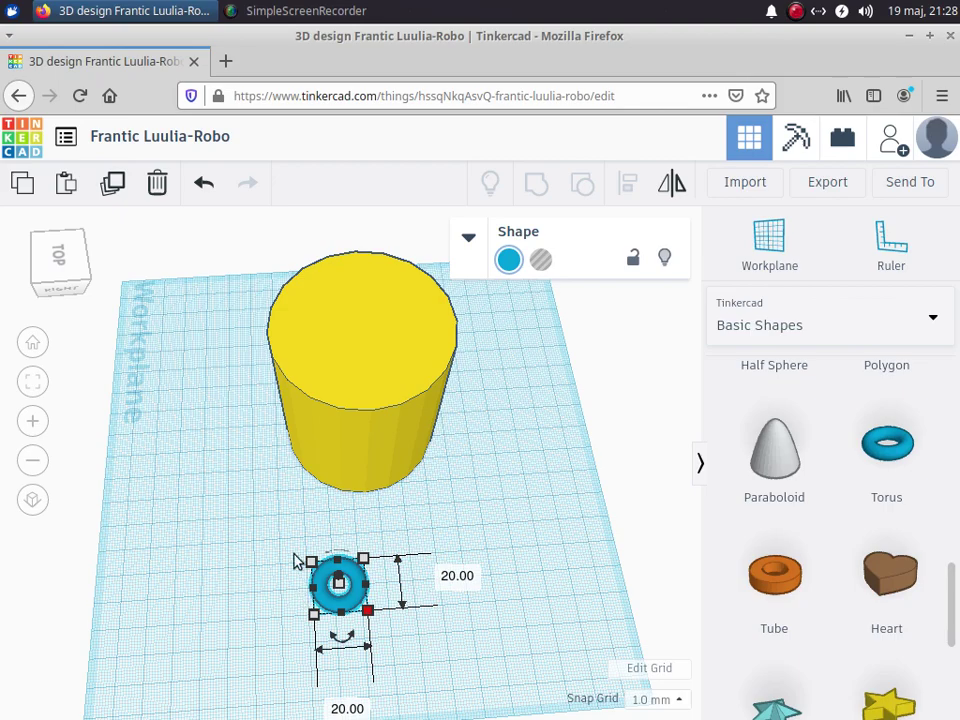
pyautogui.moveTo(499, 619); pyautogui.dragTo(474, 579, button='right')
pyautogui.moveTo(336, 462); pyautogui.dragTo(338, 463)
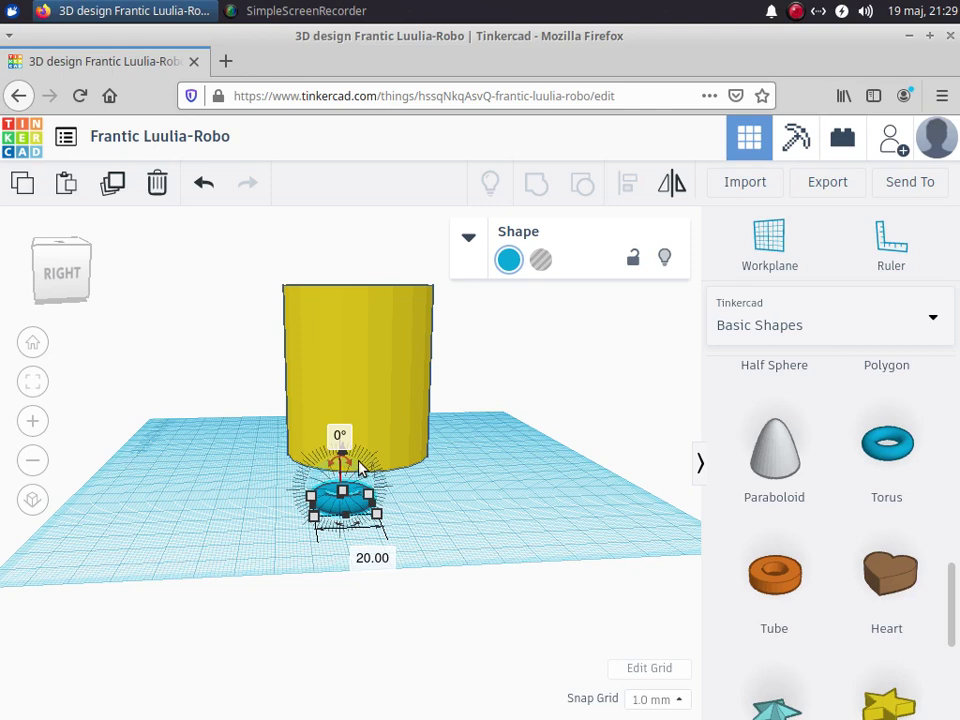
pyautogui.moveTo(336, 465); pyautogui.dragTo(342, 465)
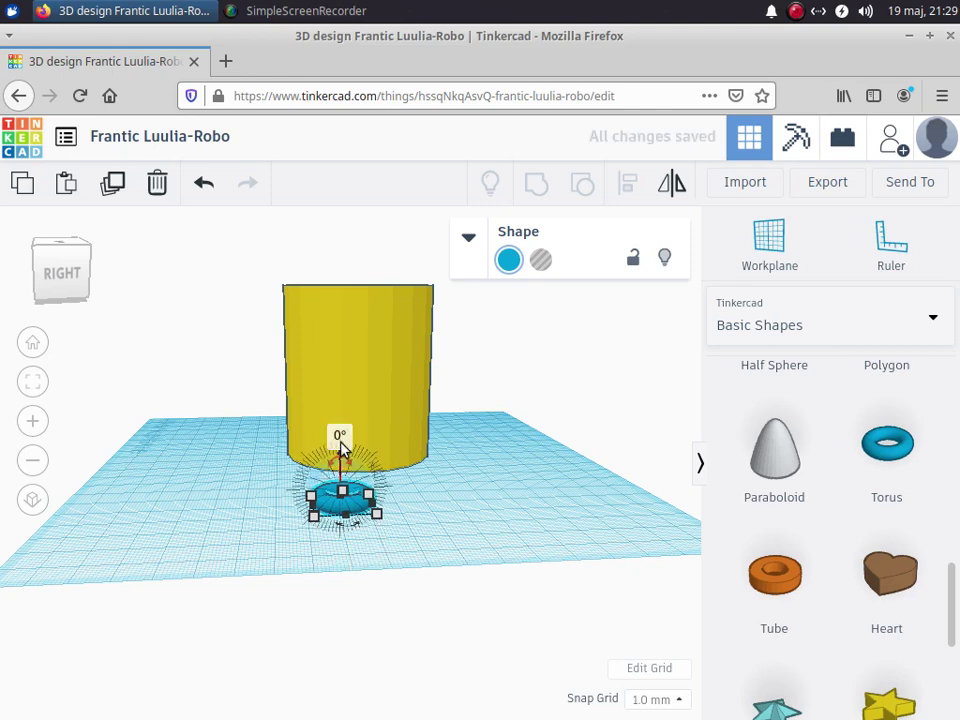
pyautogui.click(339, 441)
pyautogui.write('90')
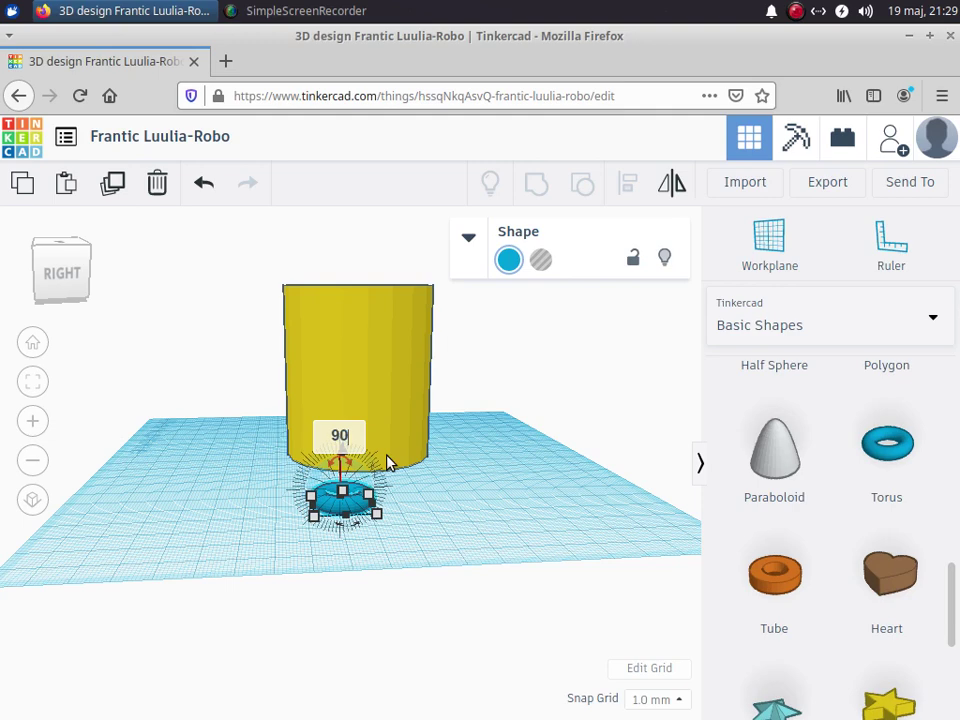
pyautogui.press('Return')
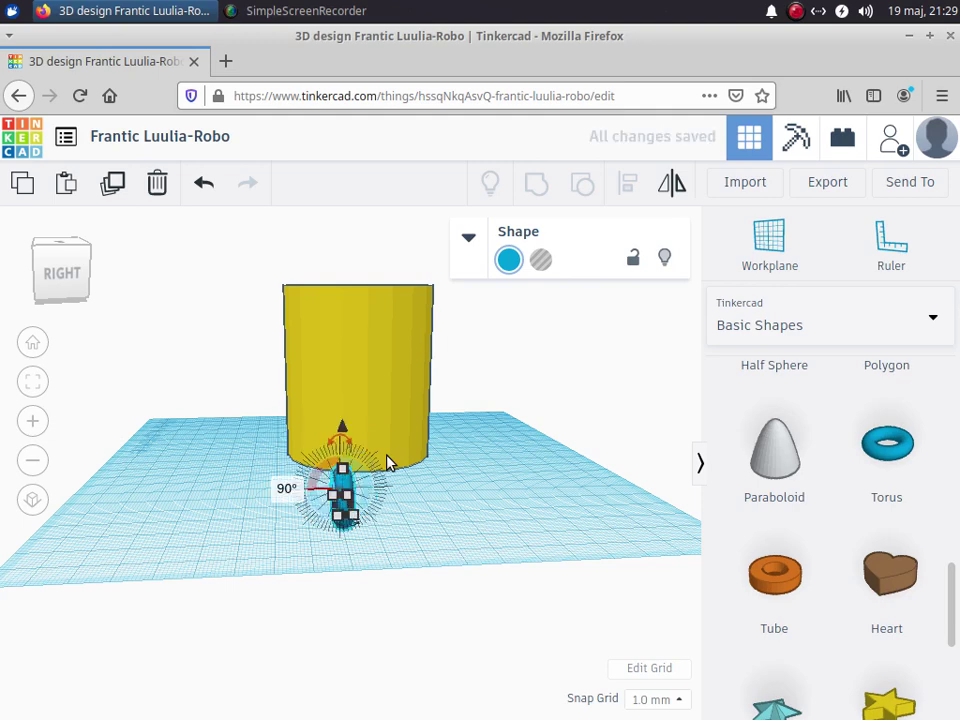
# Step: Raise the upright torus by 32.5 mm so that it floats 25 mm above the workplane
pyautogui.moveTo(401, 523); pyautogui.dragTo(591, 499, button='right')
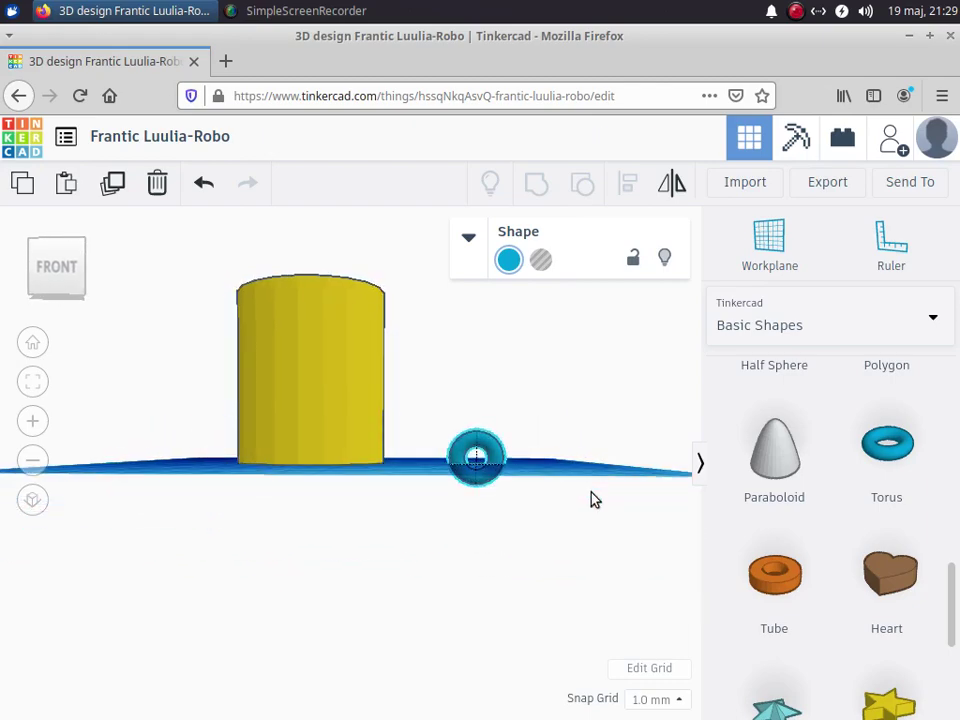
pyautogui.moveTo(514, 501); pyautogui.dragTo(525, 574, button='right')
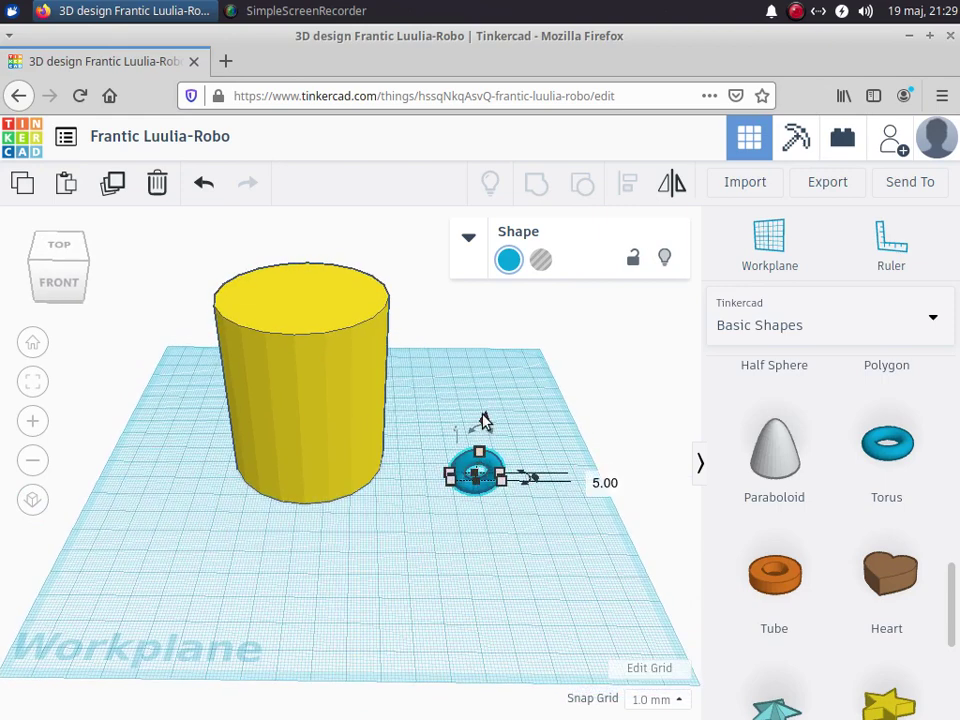
pyautogui.moveTo(485, 423); pyautogui.dragTo(495, 344)
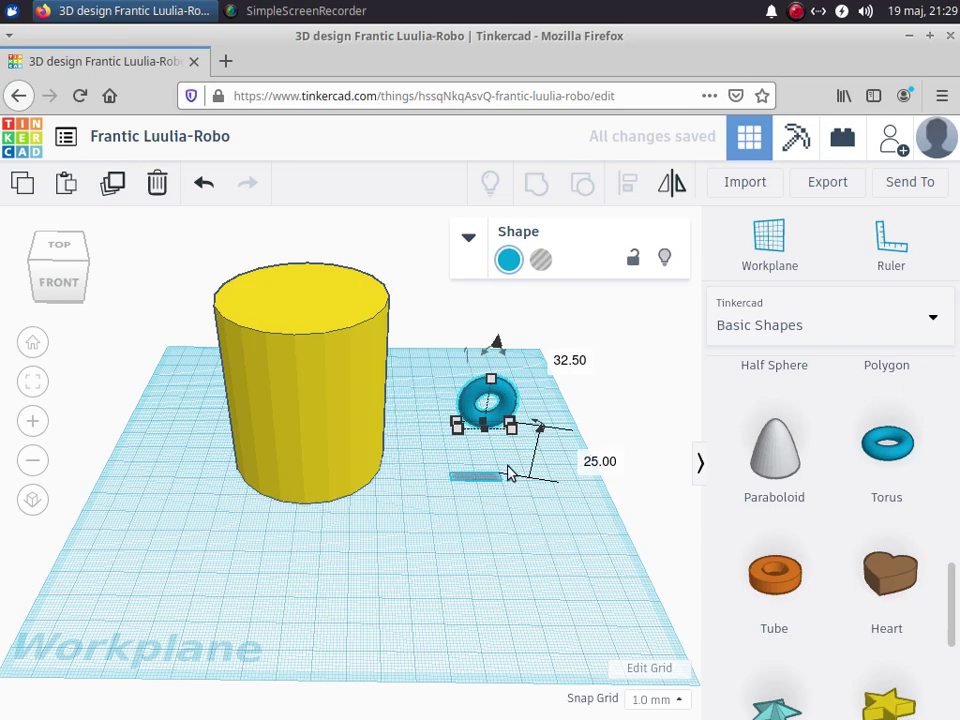
# Step: Set the upright torus's width to 50 mm, extending it towards the yellow cylinder
pyautogui.moveTo(499, 463); pyautogui.dragTo(432, 530, button='right')
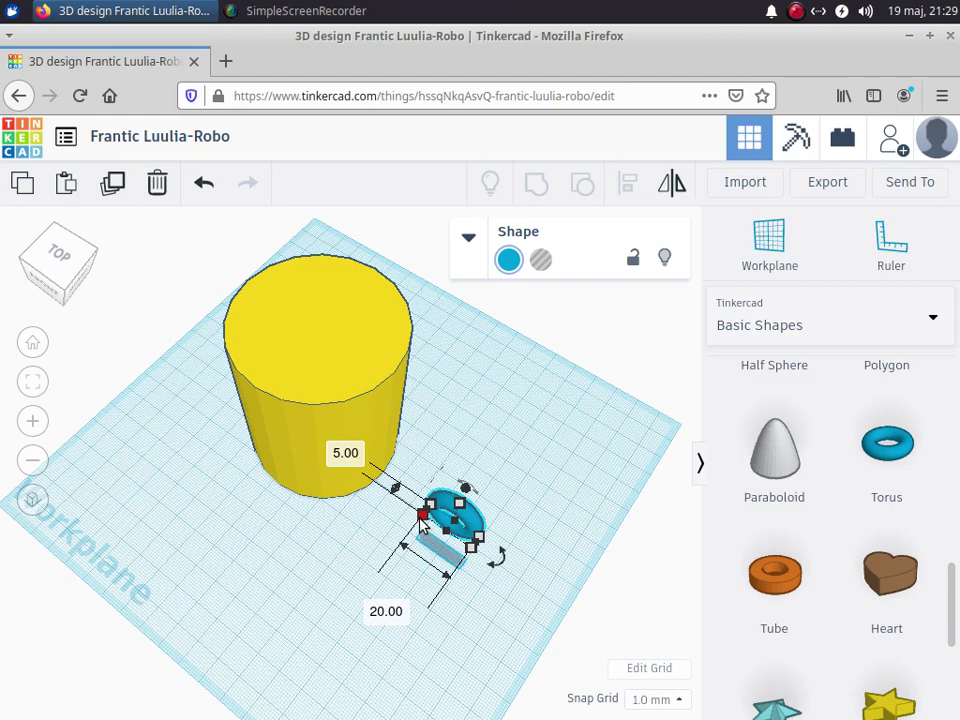
pyautogui.click(384, 614)
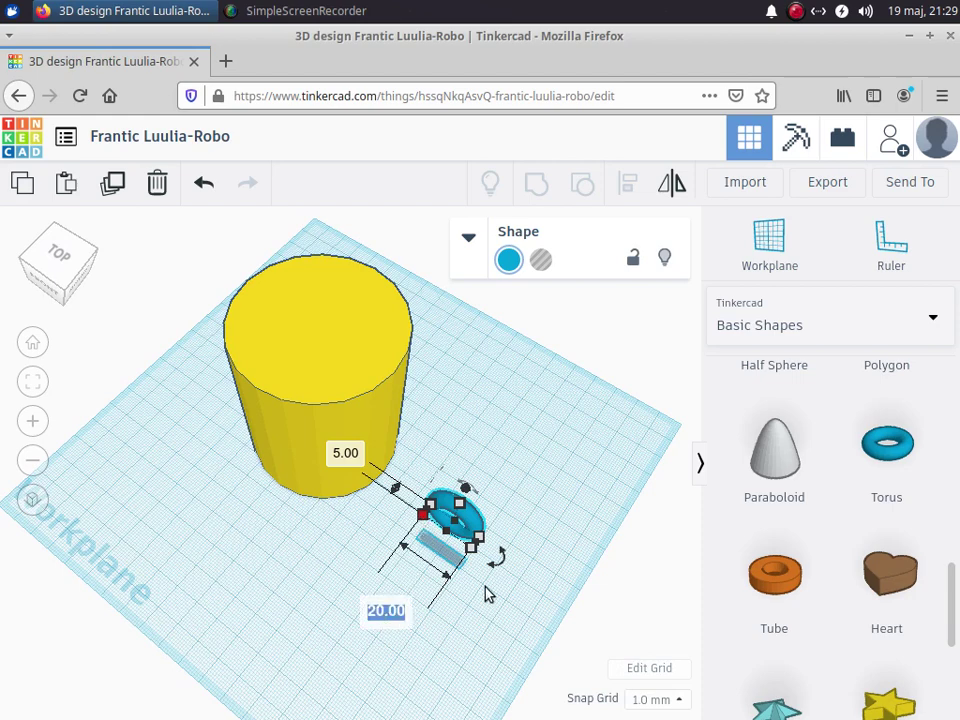
pyautogui.write('50')
pyautogui.press('Return')
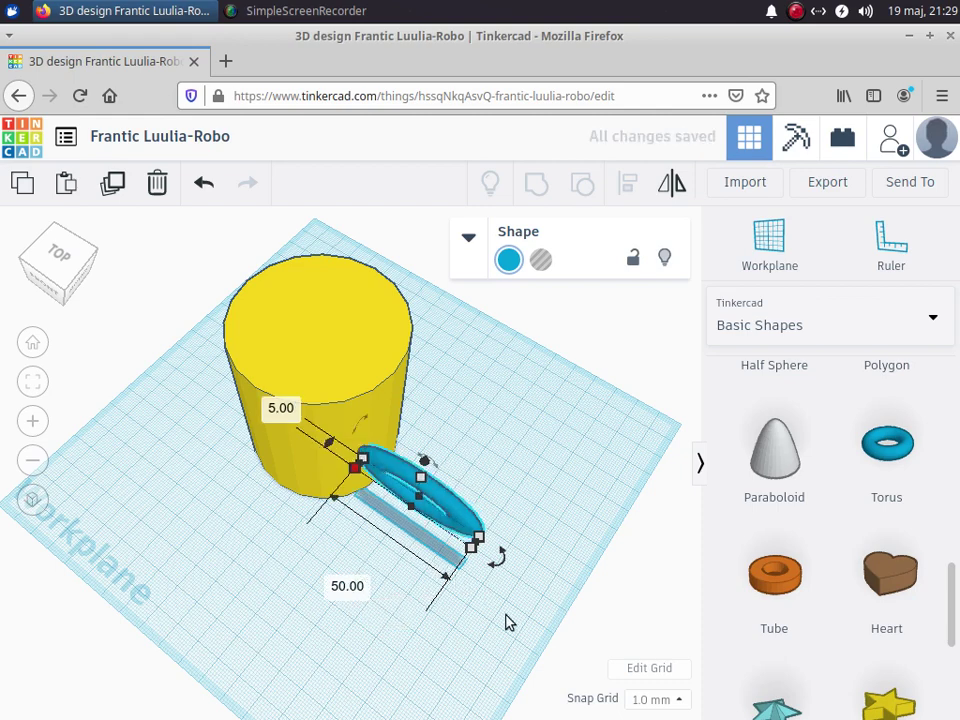
# Step: Set the upright torus's height to 60 mm
pyautogui.moveTo(510, 622); pyautogui.dragTo(559, 542, button='right')
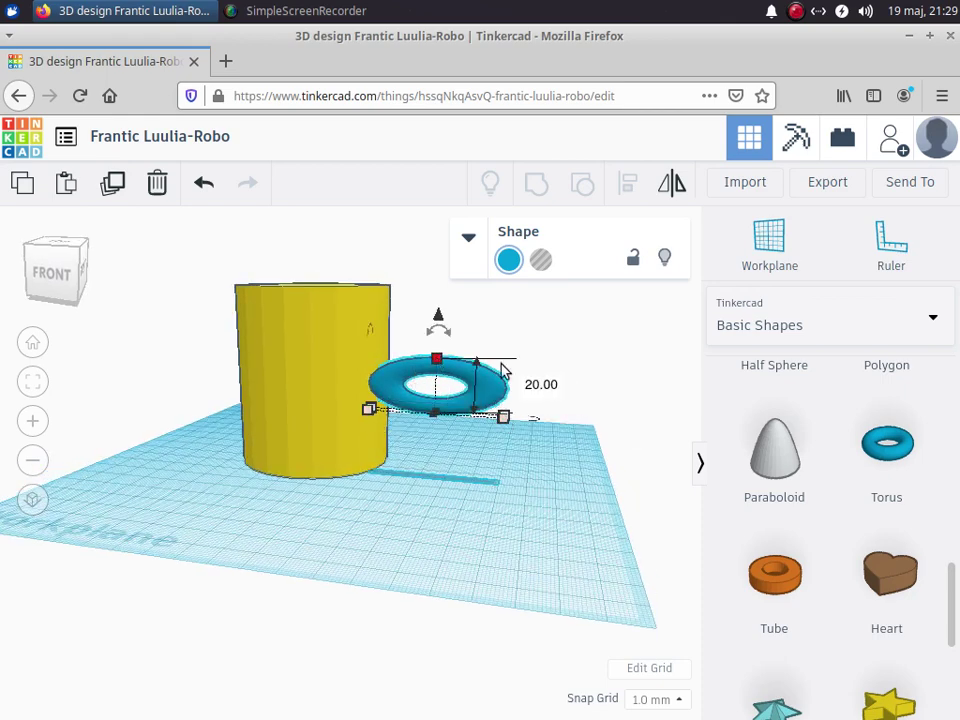
pyautogui.click(549, 386)
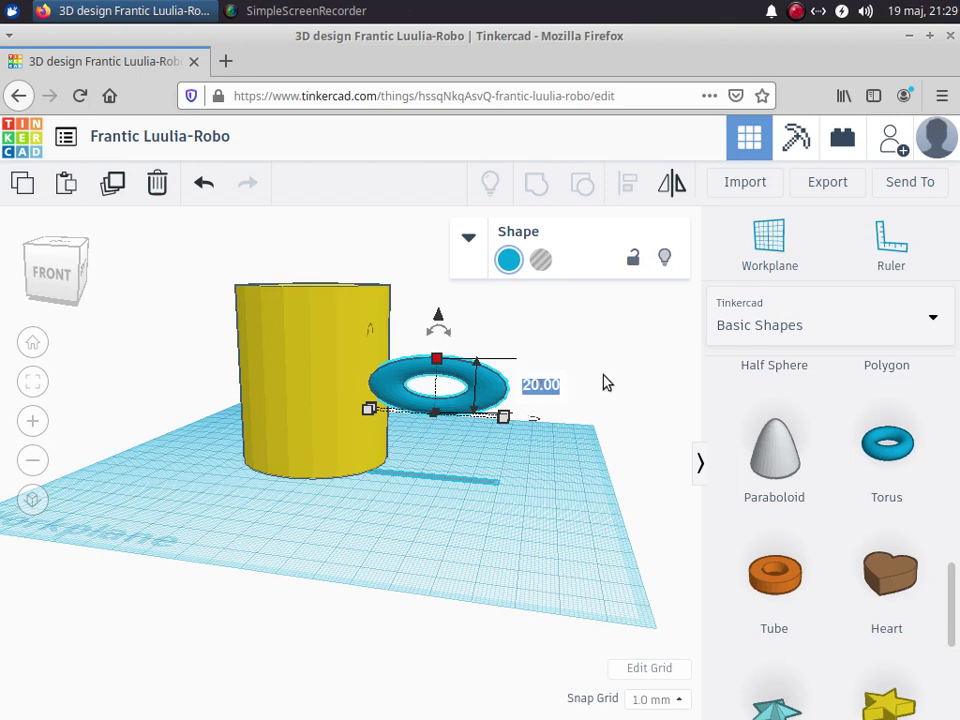
pyautogui.write('600')
pyautogui.press('BackSpace')
pyautogui.press('Return')
# Step: Set the upright torus's thickness to 20 mm
pyautogui.moveTo(475, 560); pyautogui.dragTo(379, 564, button='right')
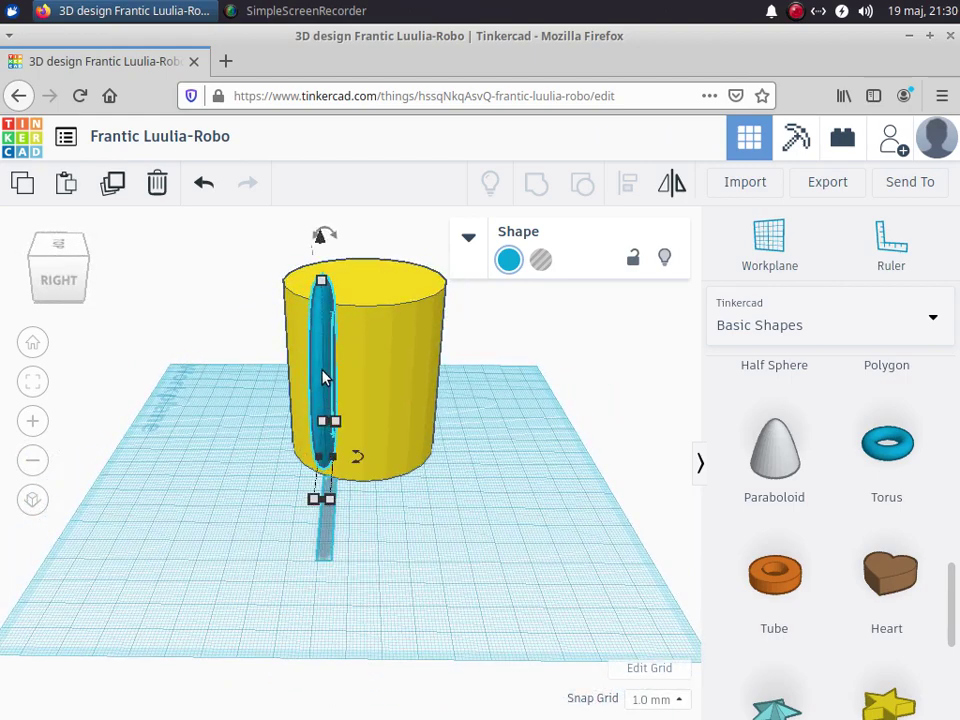
pyautogui.moveTo(321, 499)
pyautogui.click(316, 564)
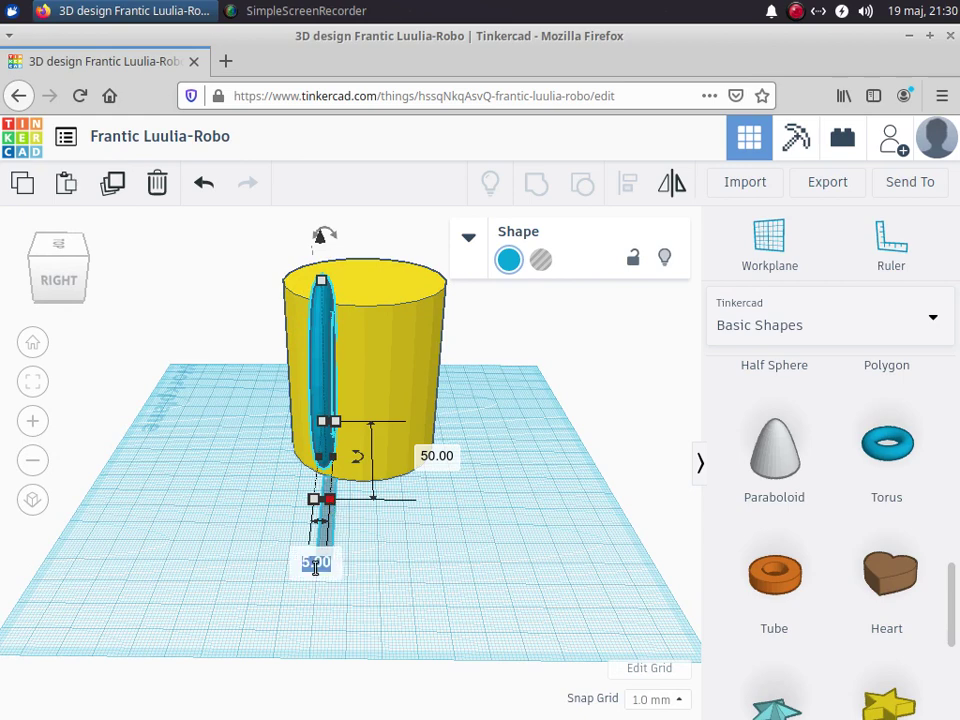
pyautogui.write('20')
pyautogui.press('Return')
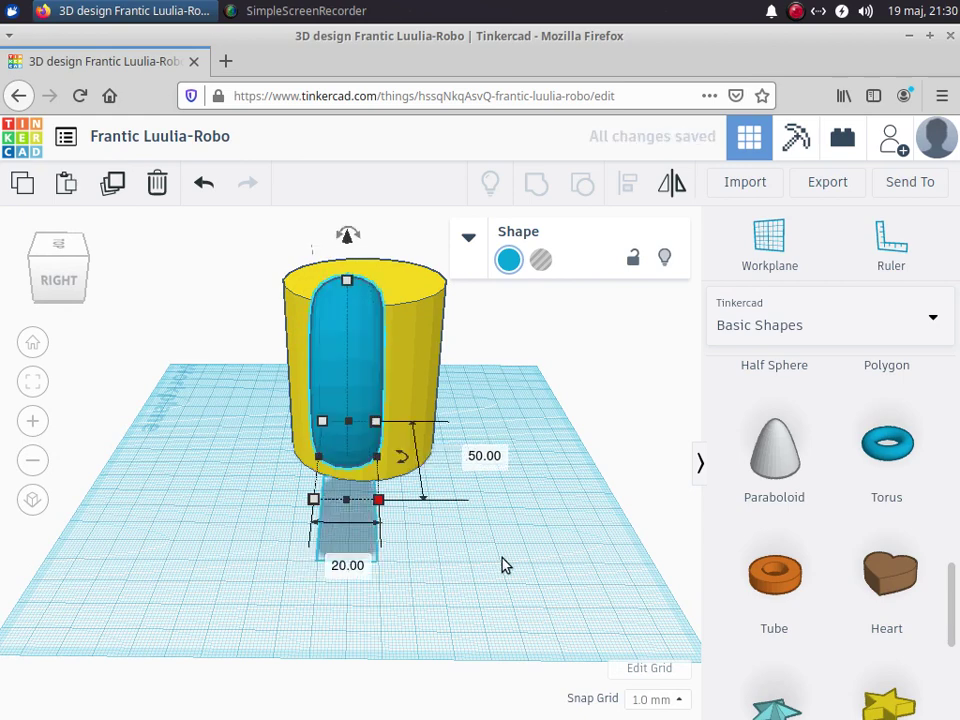
# Step: Check the torus against the cylinder from above and recolour the torus with the preset orange
pyautogui.moveTo(198, 507); pyautogui.dragTo(200, 603, button='right')
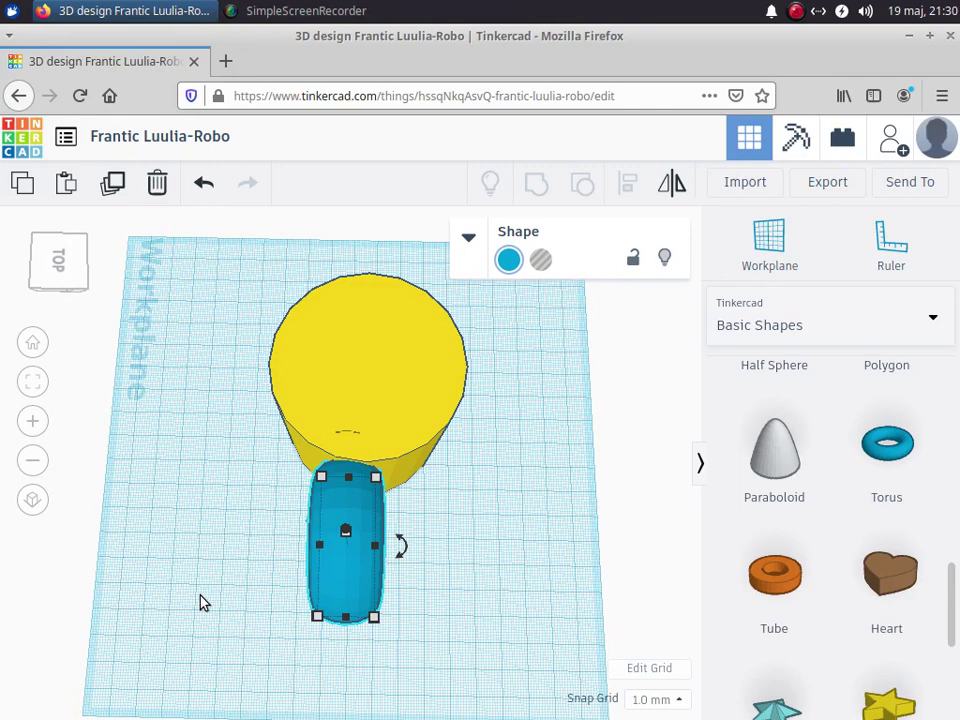
pyautogui.moveTo(165, 521); pyautogui.dragTo(220, 576, button='right')
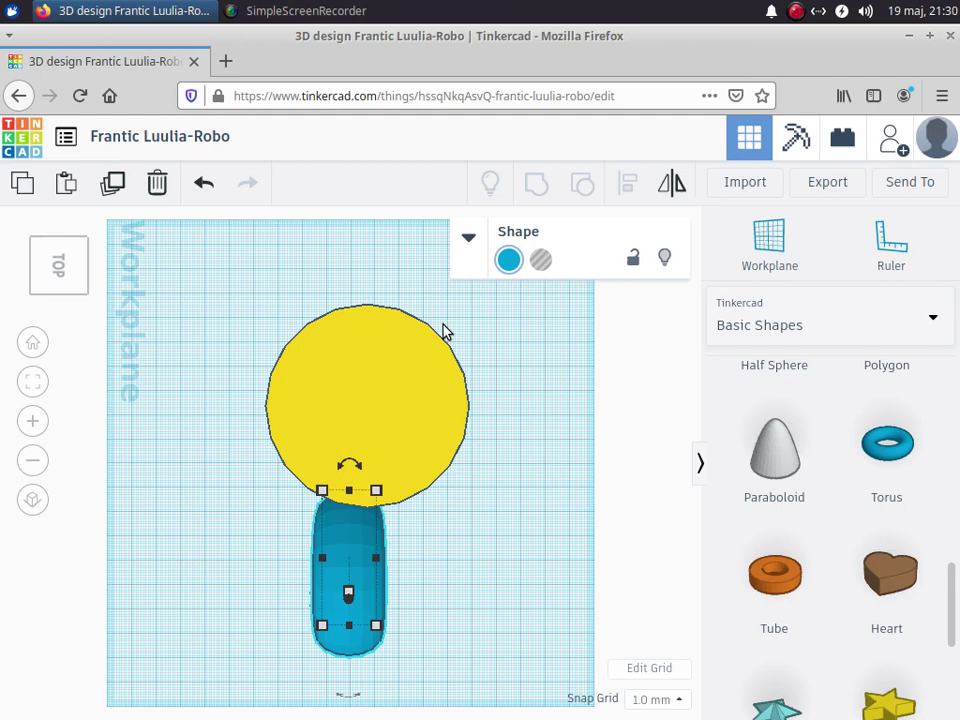
pyautogui.moveTo(440, 556); pyautogui.dragTo(585, 512, button='right')
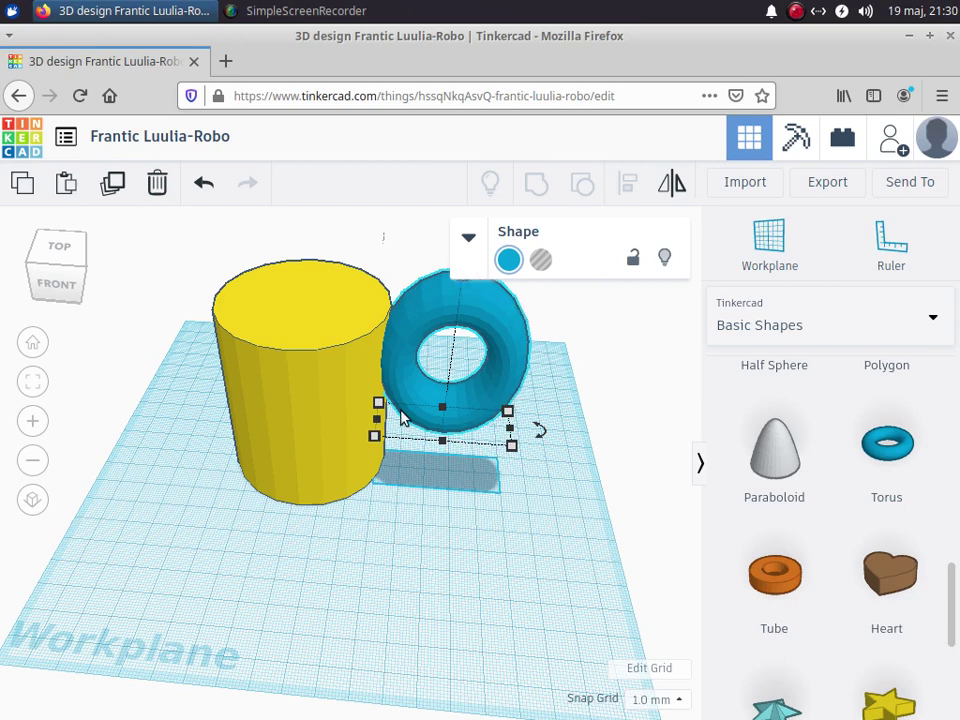
pyautogui.click(508, 261)
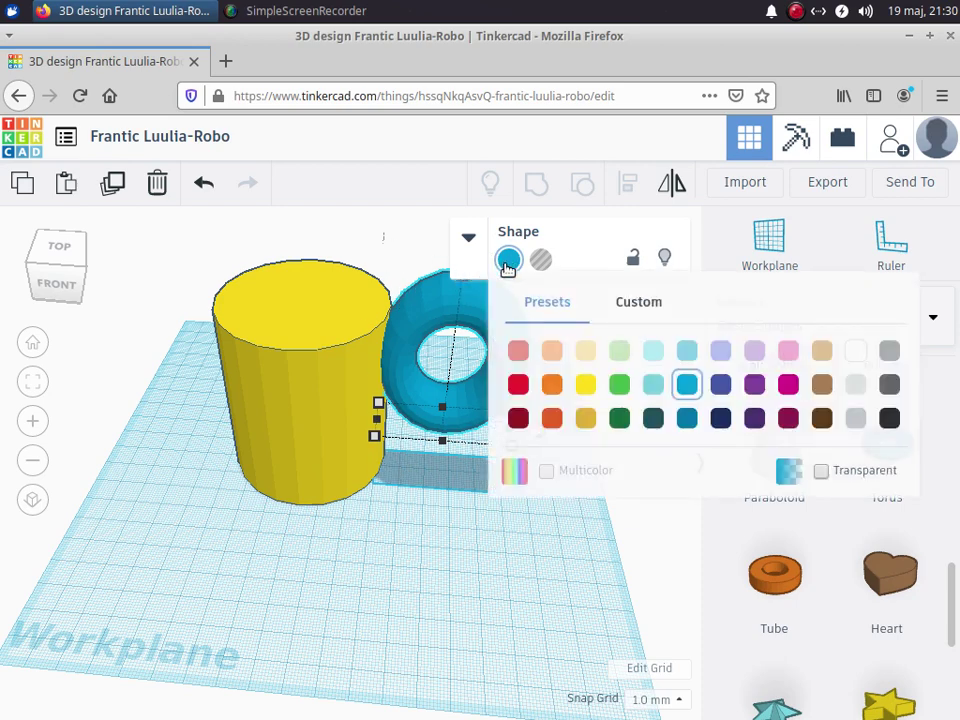
pyautogui.click(551, 385)
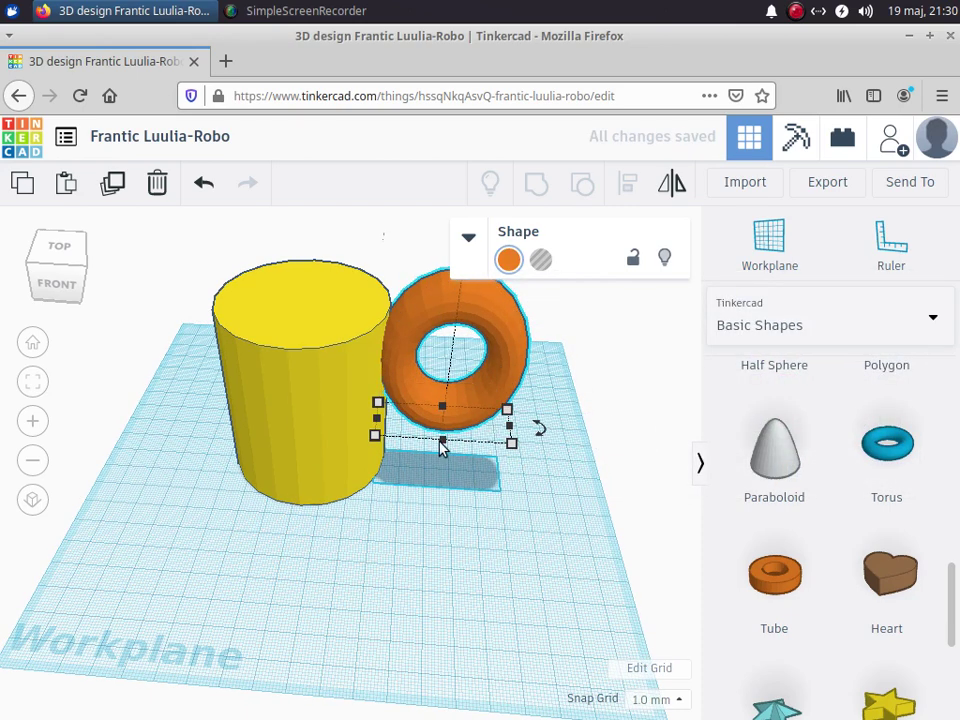
# Step: Align the orange torus with the yellow cylinder so that it is centred across the cylinder's width when seen from above
pyautogui.click(257, 373)
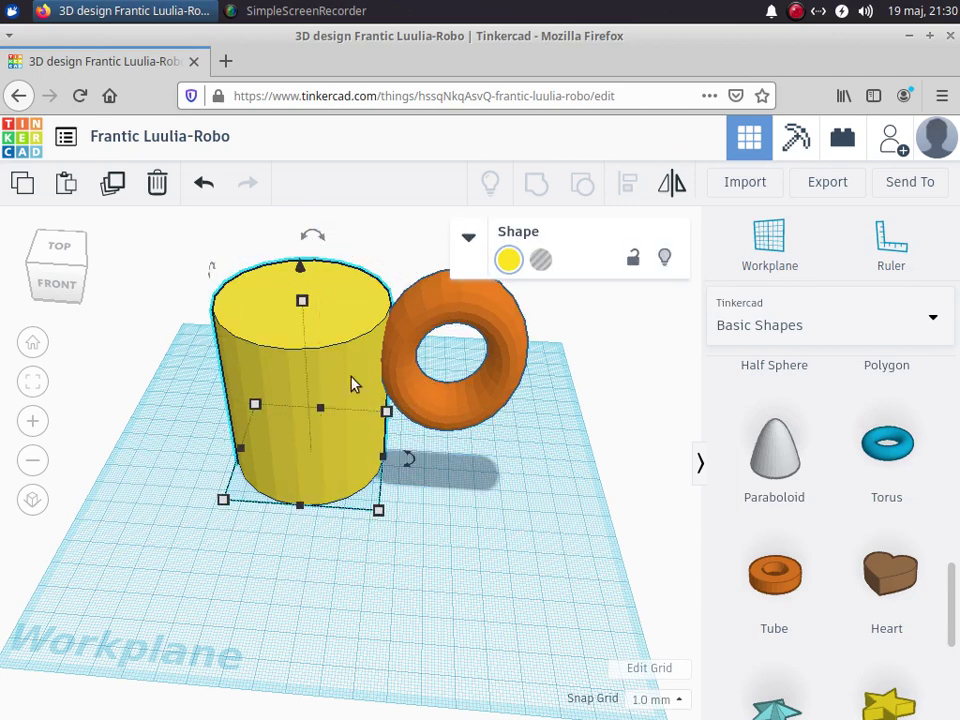
pyautogui.click(413, 321)
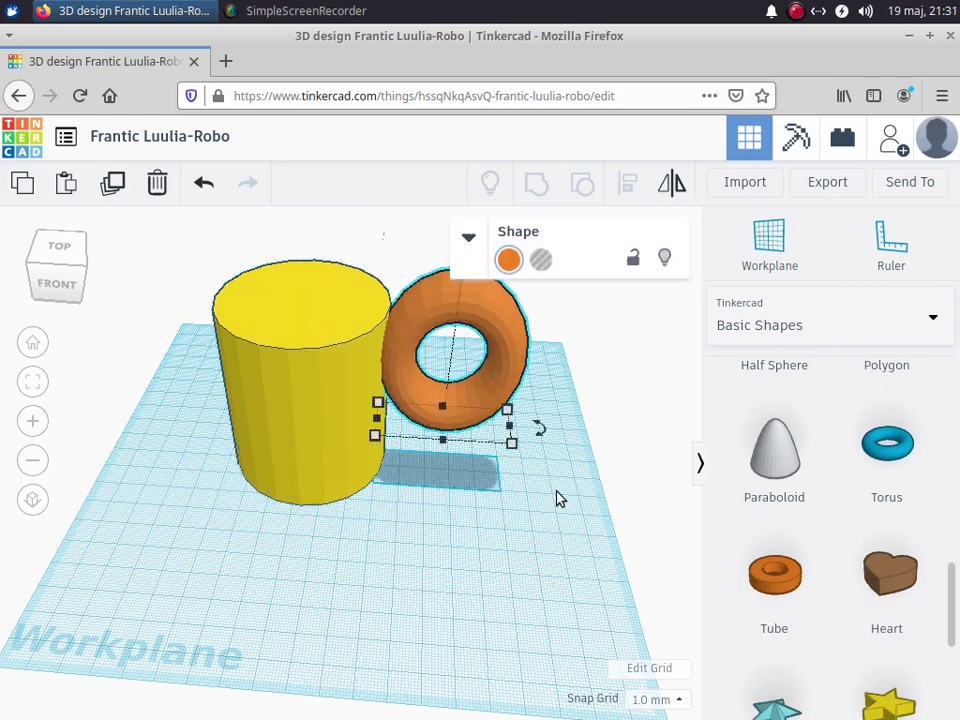
pyautogui.moveTo(619, 392); pyautogui.dragTo(395, 467, button='right')
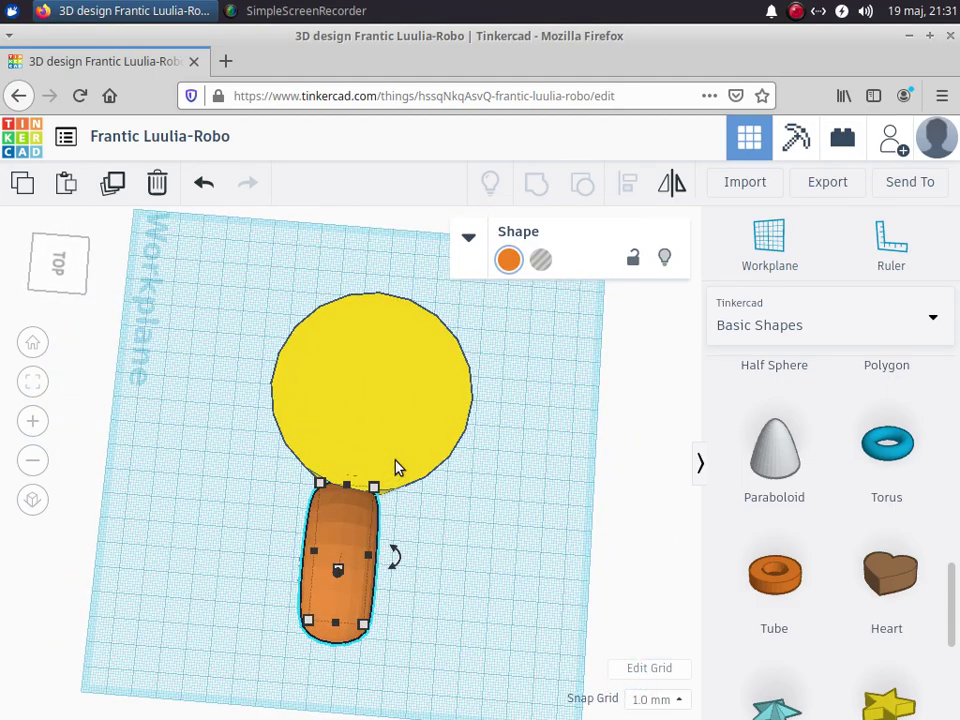
pyautogui.click(360, 400)
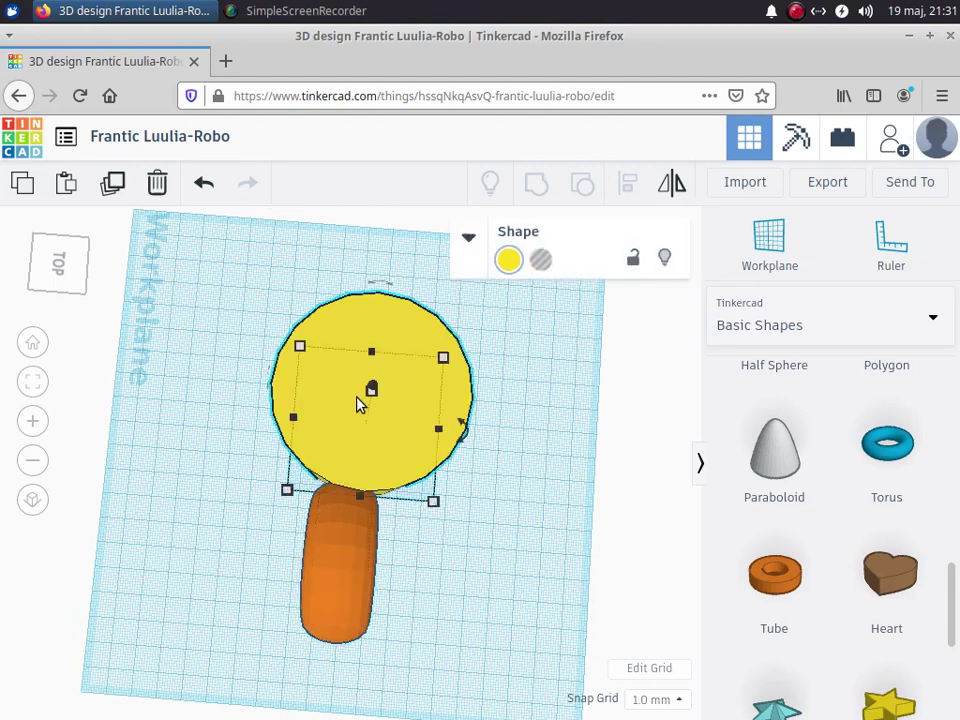
pyautogui.keyDown('shift'); pyautogui.click(341, 575); pyautogui.keyUp('shift')
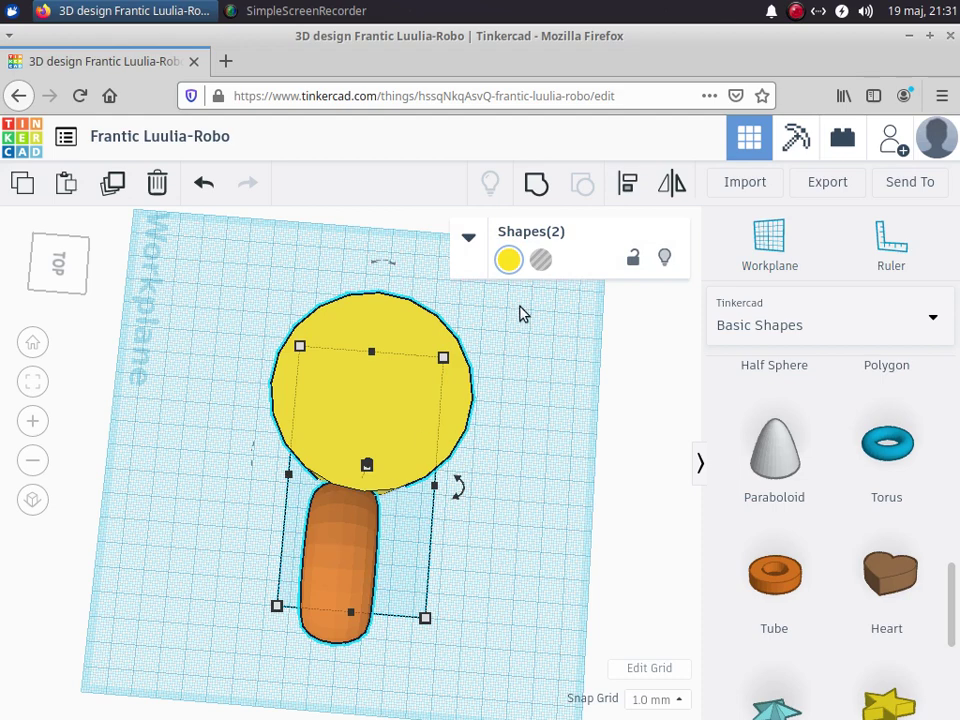
pyautogui.click(628, 188)
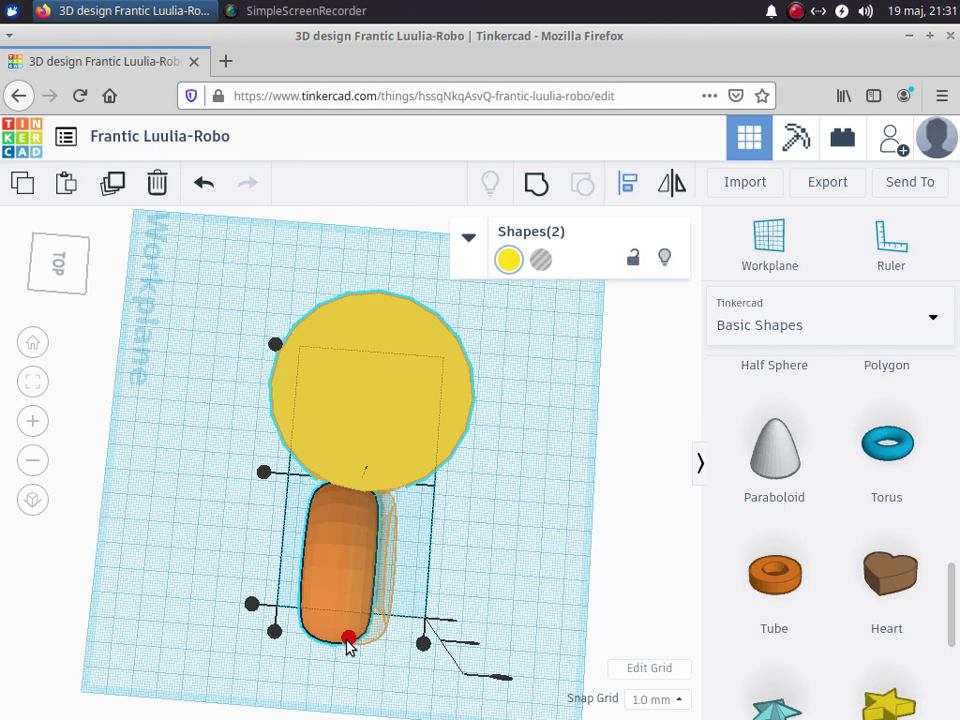
pyautogui.moveTo(348, 645); pyautogui.dragTo(347, 639)
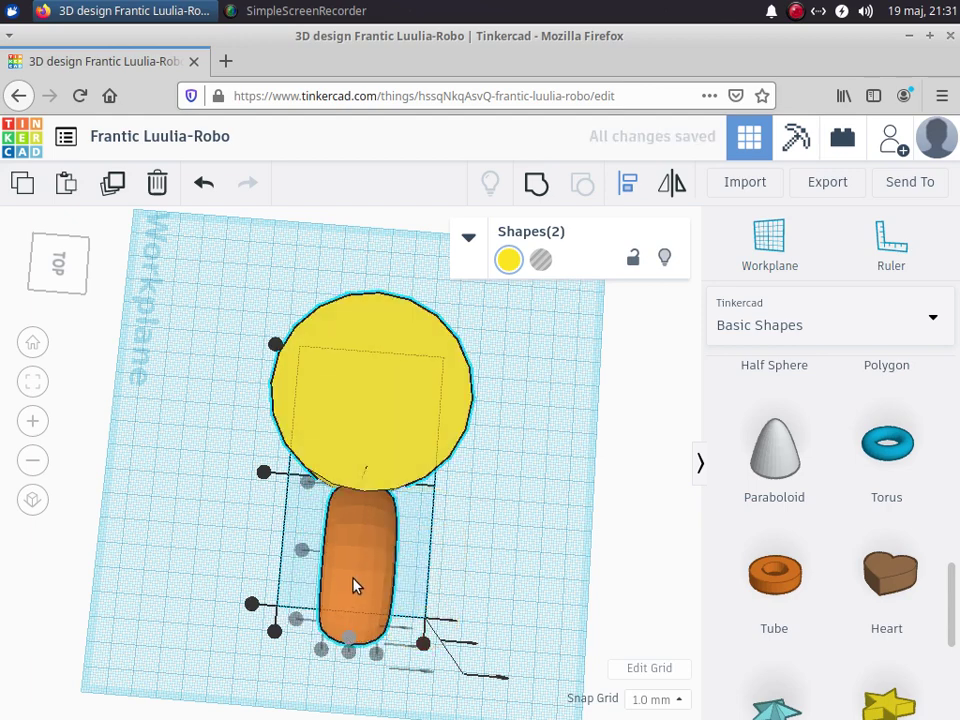
pyautogui.moveTo(263, 472); pyautogui.dragTo(585, 555)
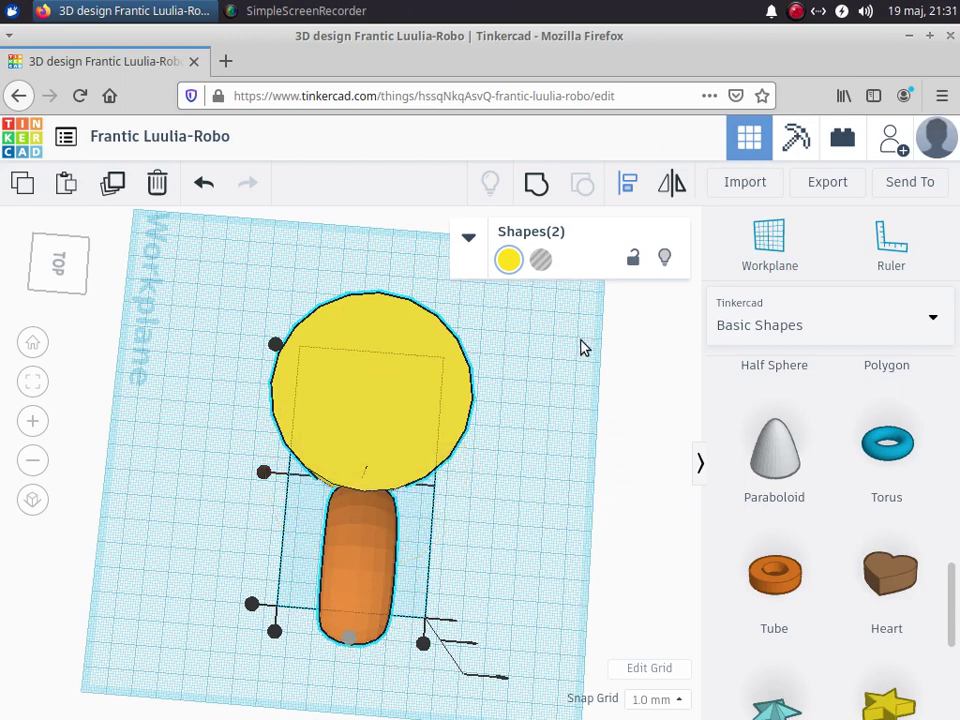
# Step: Lower the orange torus by 19 mm alongside the yellow cylinder
pyautogui.moveTo(557, 583); pyautogui.dragTo(523, 572, button='right')
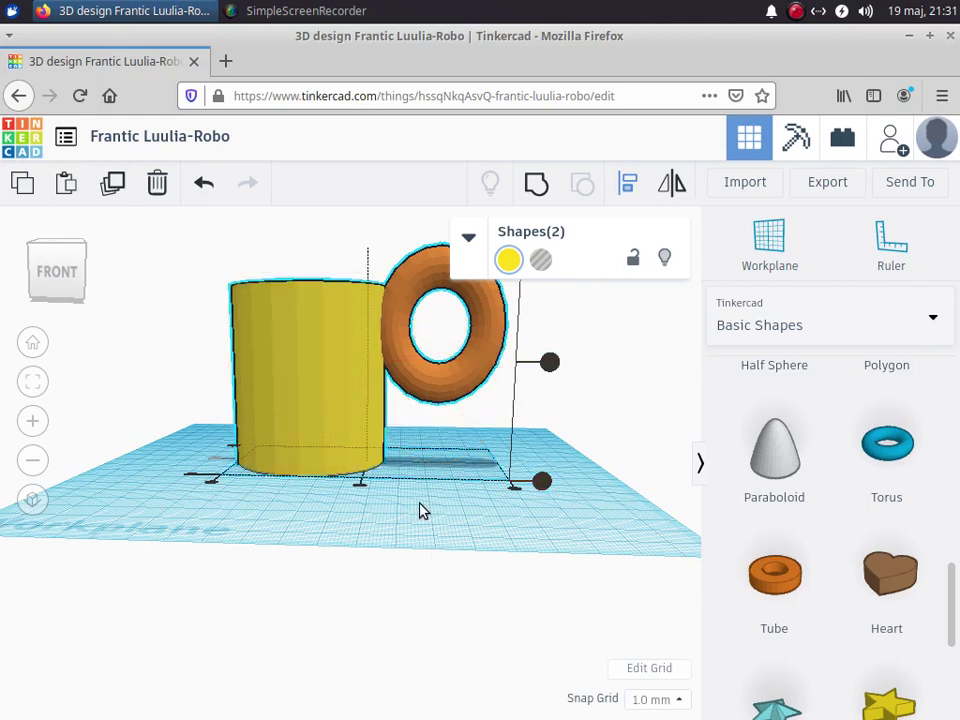
pyautogui.moveTo(420, 510); pyautogui.dragTo(418, 570, button='right')
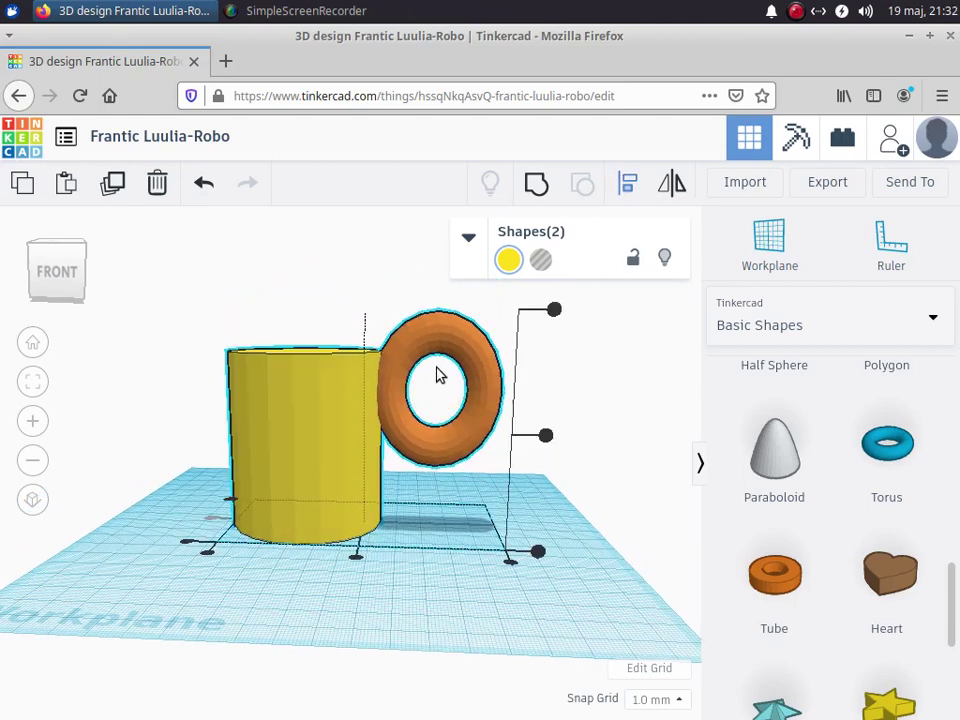
pyautogui.click(669, 375)
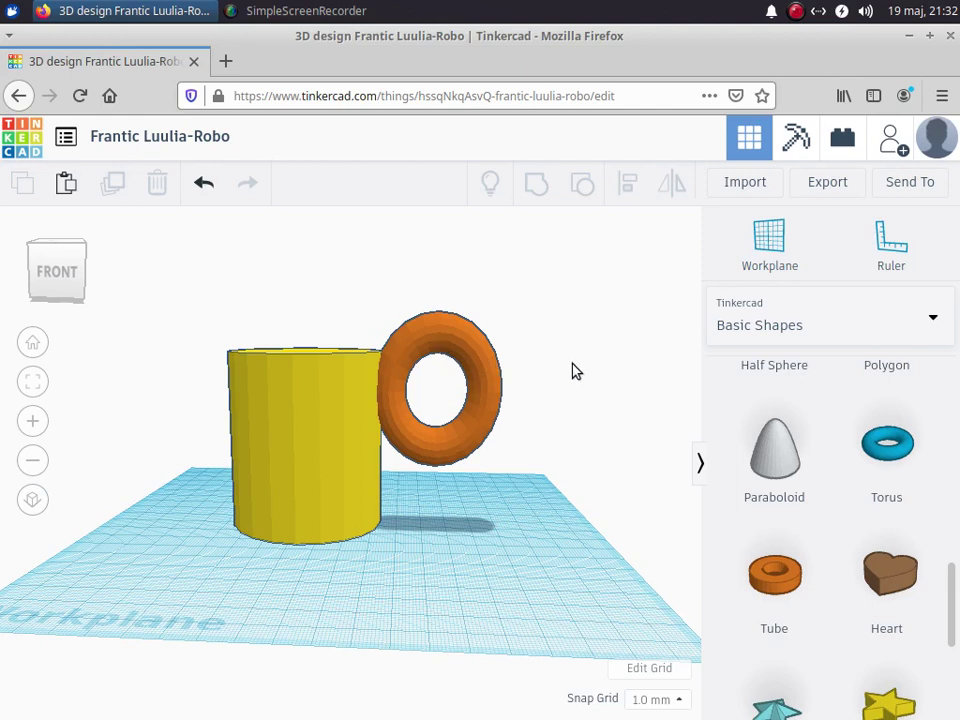
pyautogui.click(437, 342)
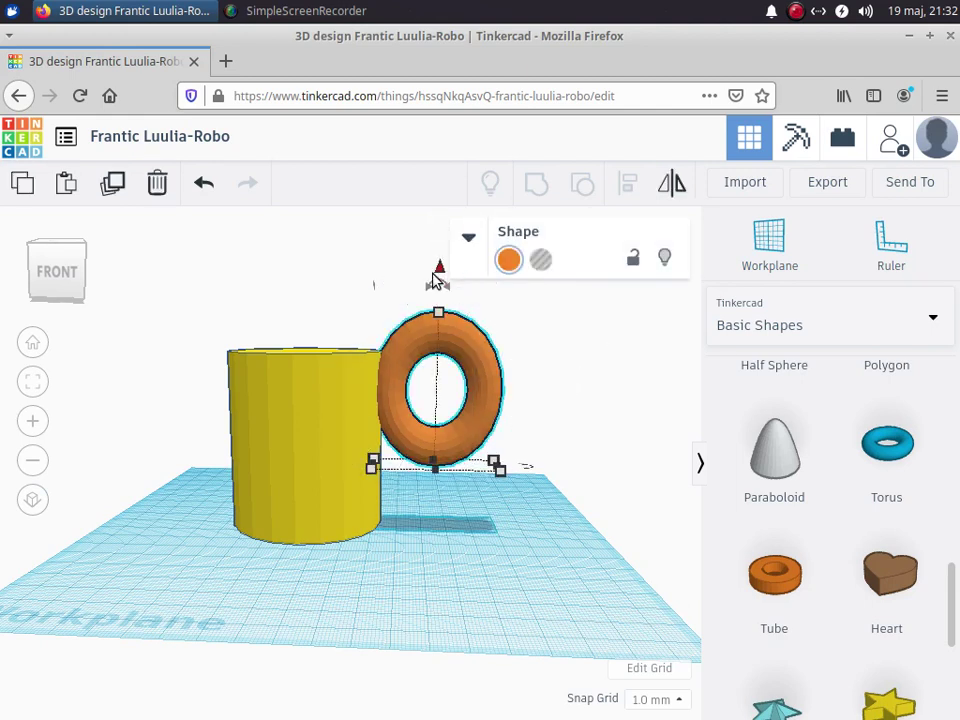
pyautogui.moveTo(441, 275); pyautogui.dragTo(443, 321)
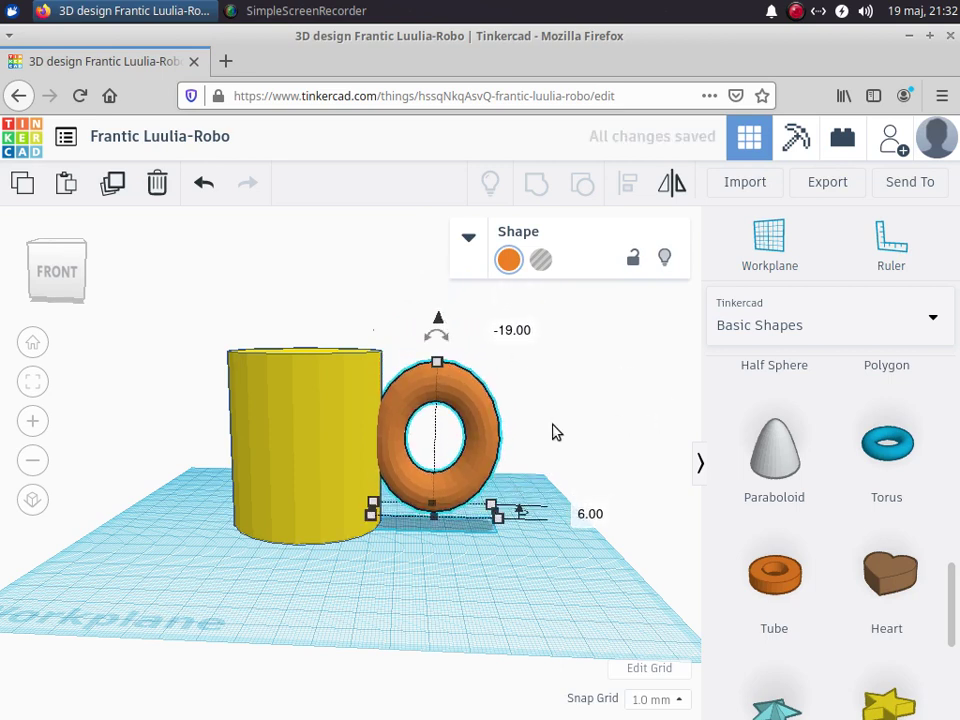
# Step: Move the torus 19 mm horizontally into the cylinder so that only its outer part projects as a handle
pyautogui.moveTo(525, 437); pyautogui.dragTo(298, 574, button='right')
pyautogui.click(339, 542)
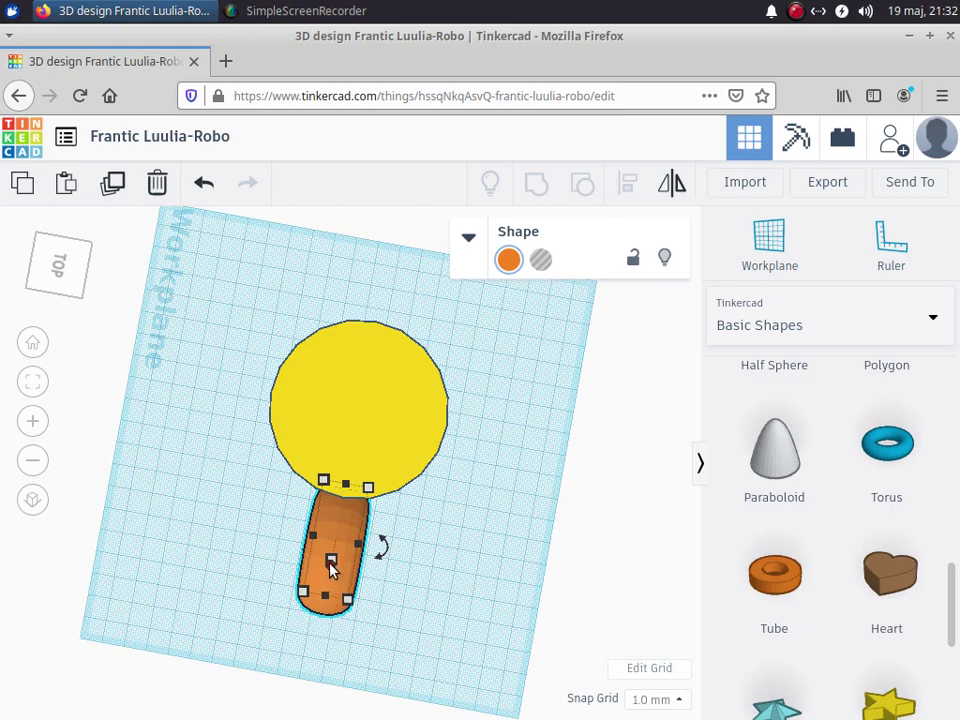
pyautogui.click(58, 272)
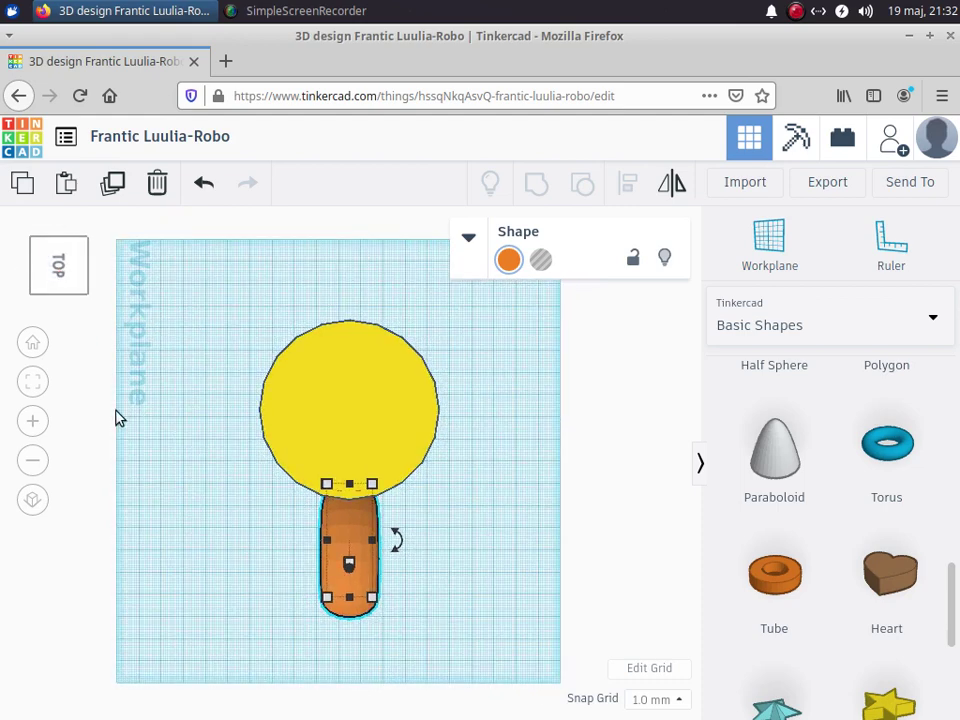
pyautogui.moveTo(349, 567); pyautogui.dragTo(349, 553)
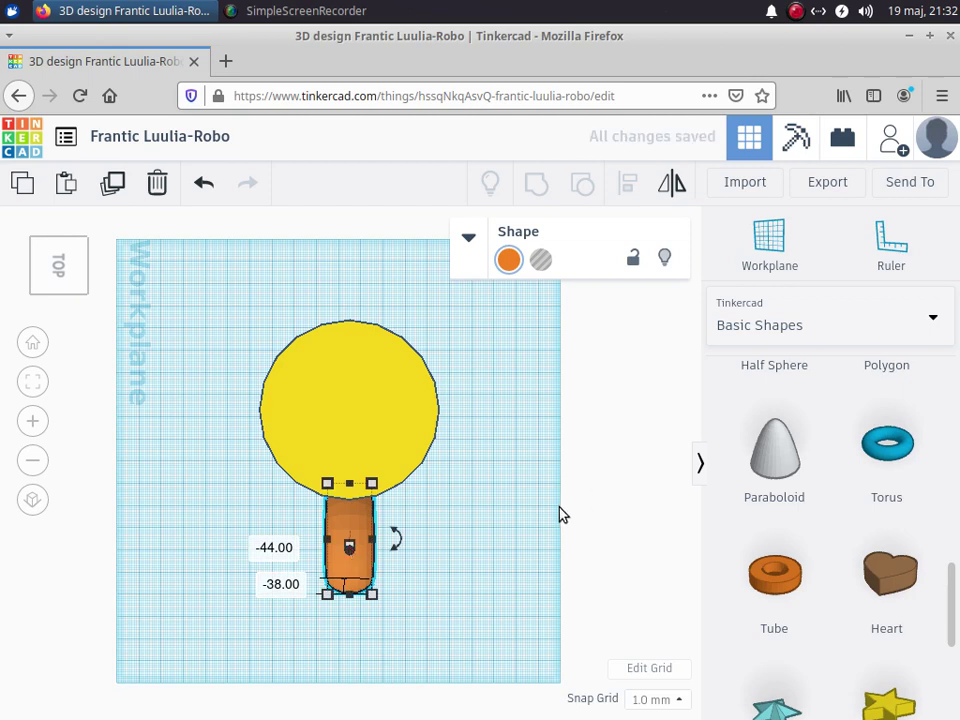
pyautogui.hotkey('ctrl', 'z')
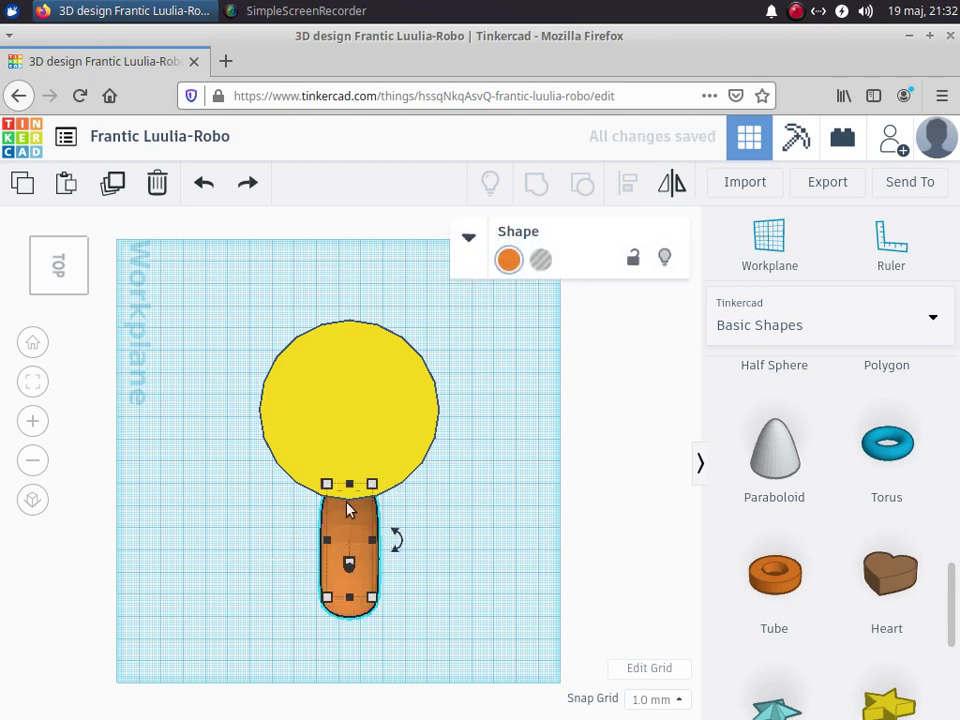
pyautogui.moveTo(351, 497)
pyautogui.mouseDown()
pyautogui.moveTo(350, 462)
pyautogui.moveTo(349, 476)
pyautogui.mouseUp()
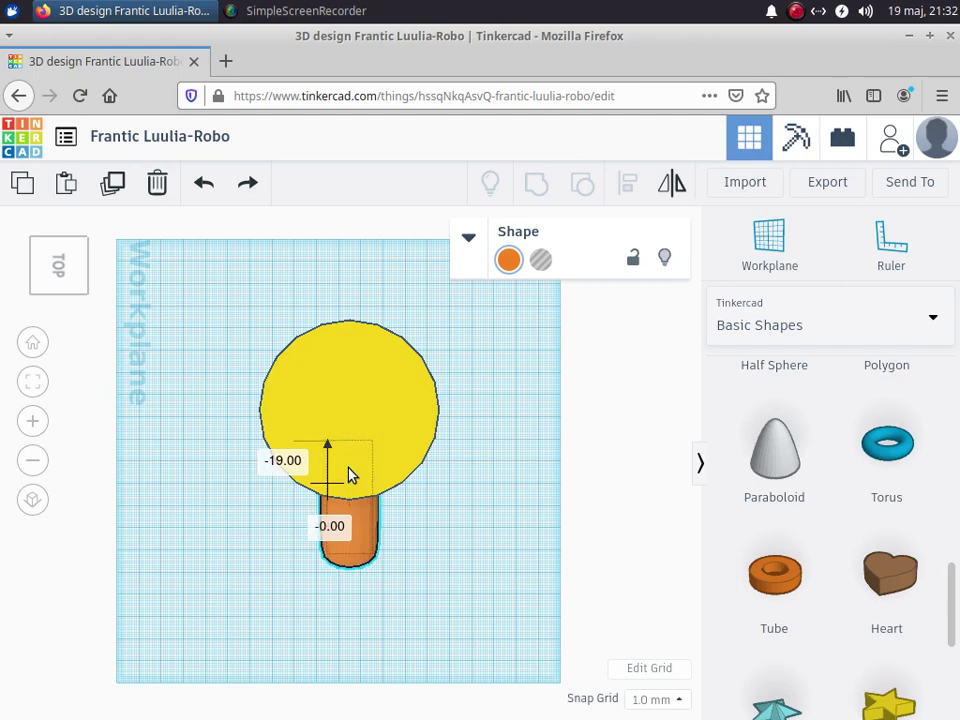
pyautogui.moveTo(469, 617); pyautogui.dragTo(448, 497, button='right')
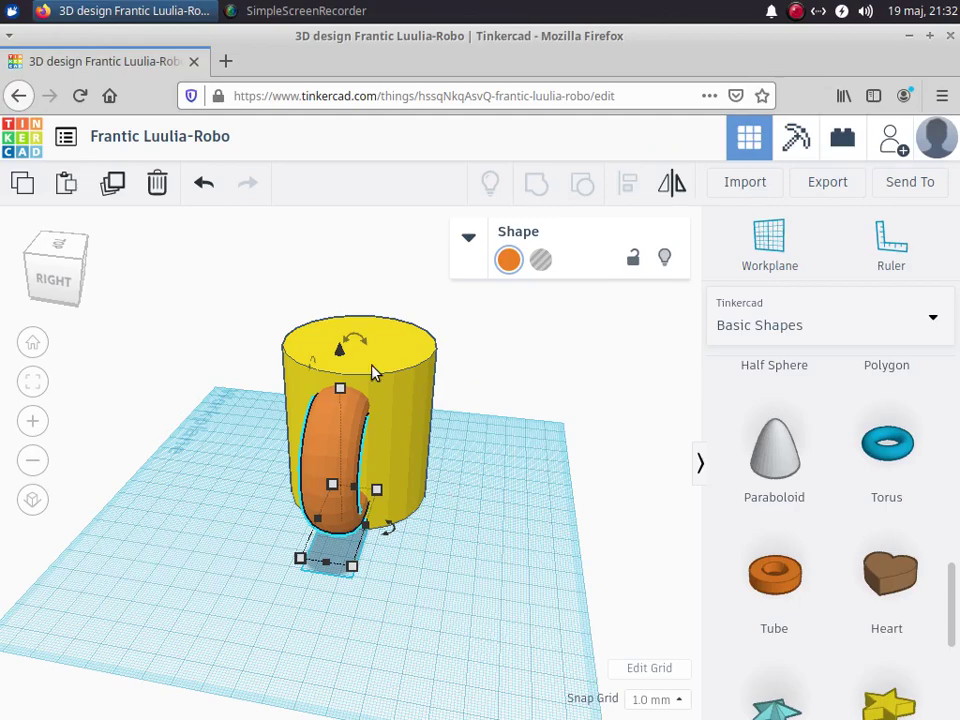
# Step: Select the cylinder together with the torus and align both on their common centre line as seen from above
pyautogui.click(56, 247)
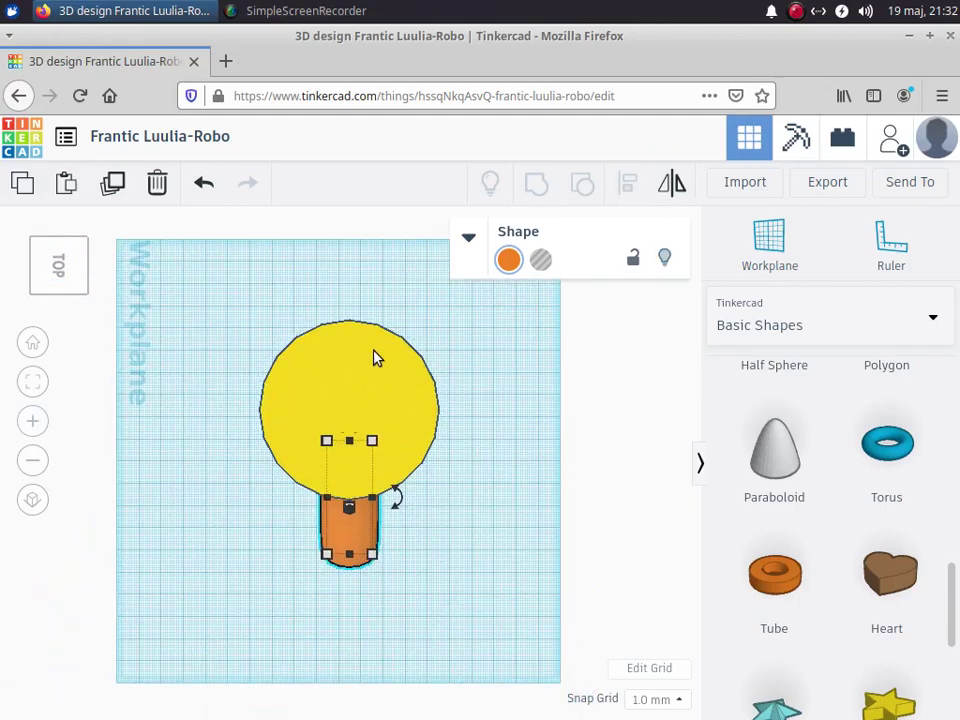
pyautogui.keyDown('shift'); pyautogui.click(377, 356); pyautogui.keyUp('shift')
pyautogui.click(629, 195)
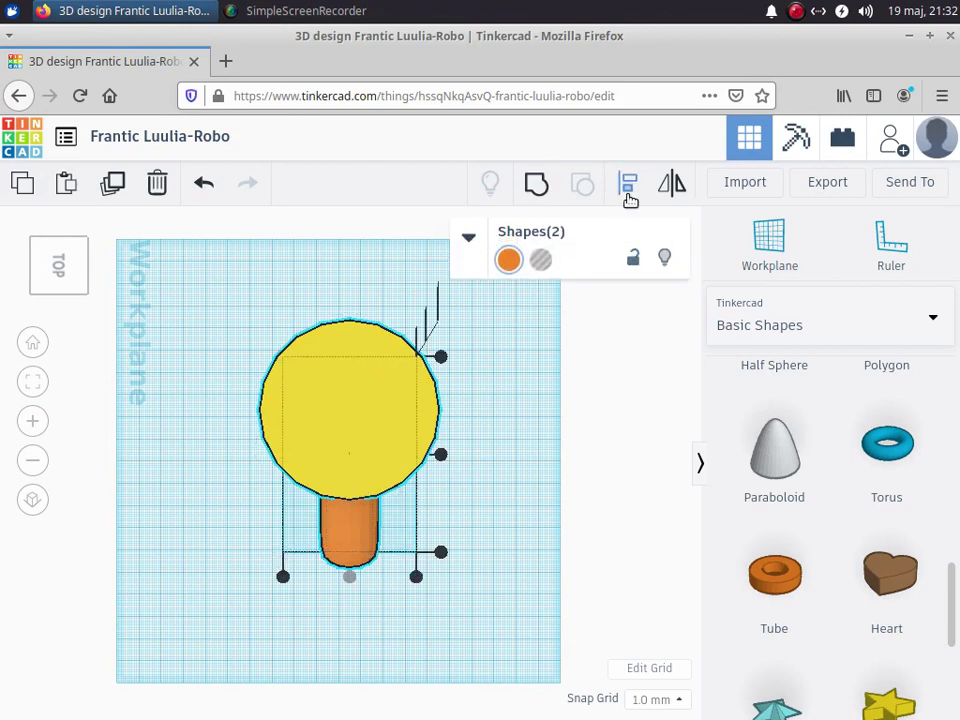
pyautogui.click(349, 578)
pyautogui.click(544, 407)
# Step: Group the torus handle and the cylinder into a single mug shape
pyautogui.moveTo(480, 555); pyautogui.dragTo(656, 399, button='right')
pyautogui.moveTo(560, 460); pyautogui.dragTo(566, 566, button='right')
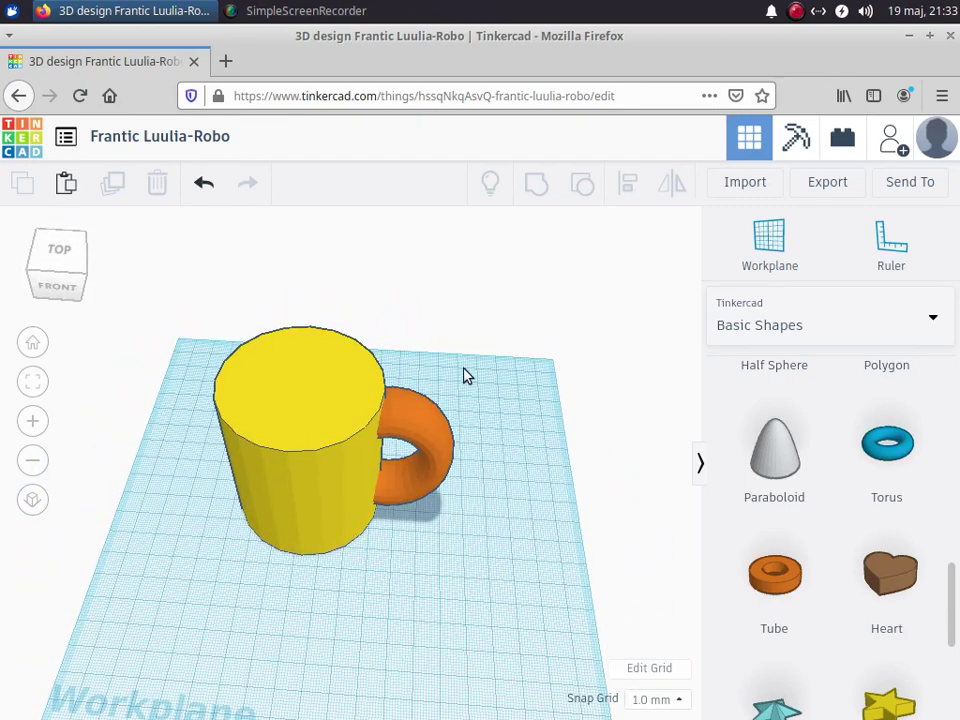
pyautogui.click(444, 426)
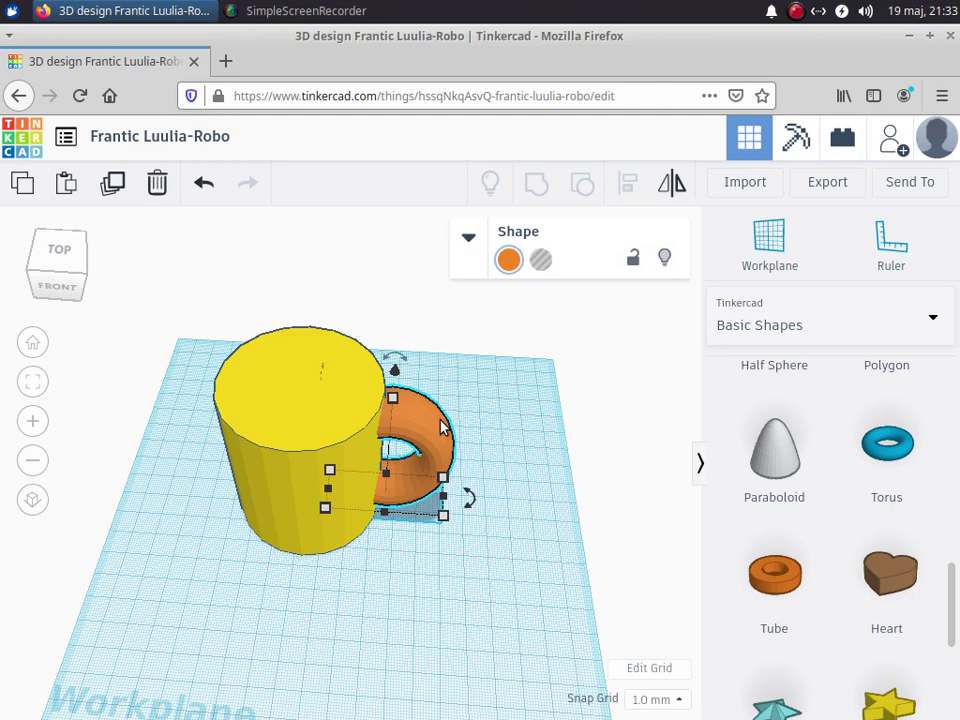
pyautogui.keyDown('shift'); pyautogui.click(240, 398); pyautogui.keyUp('shift')
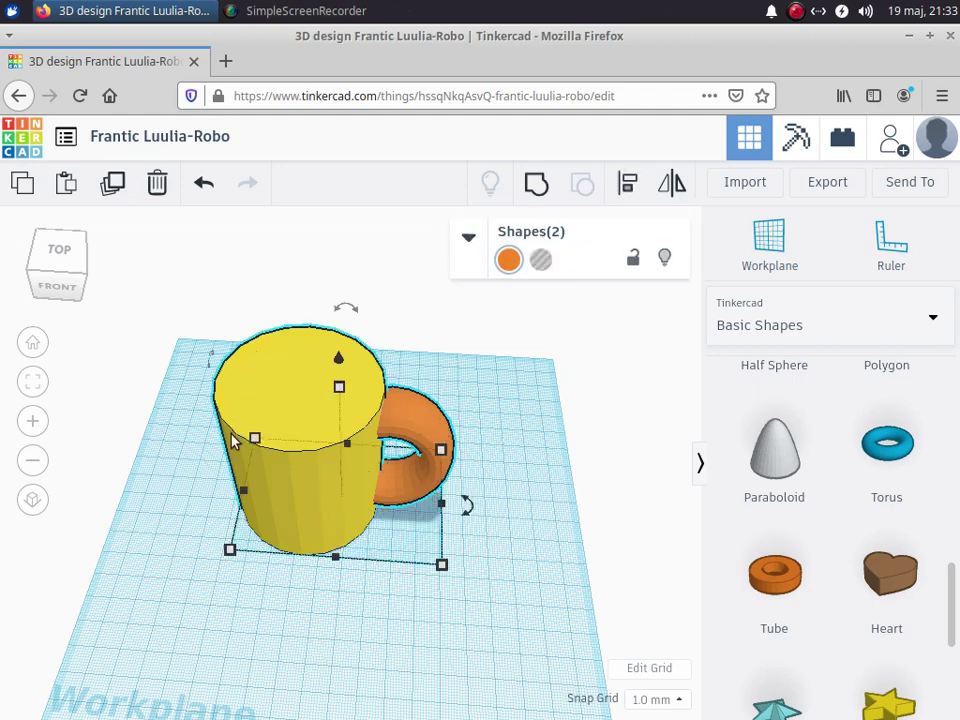
pyautogui.click(537, 190)
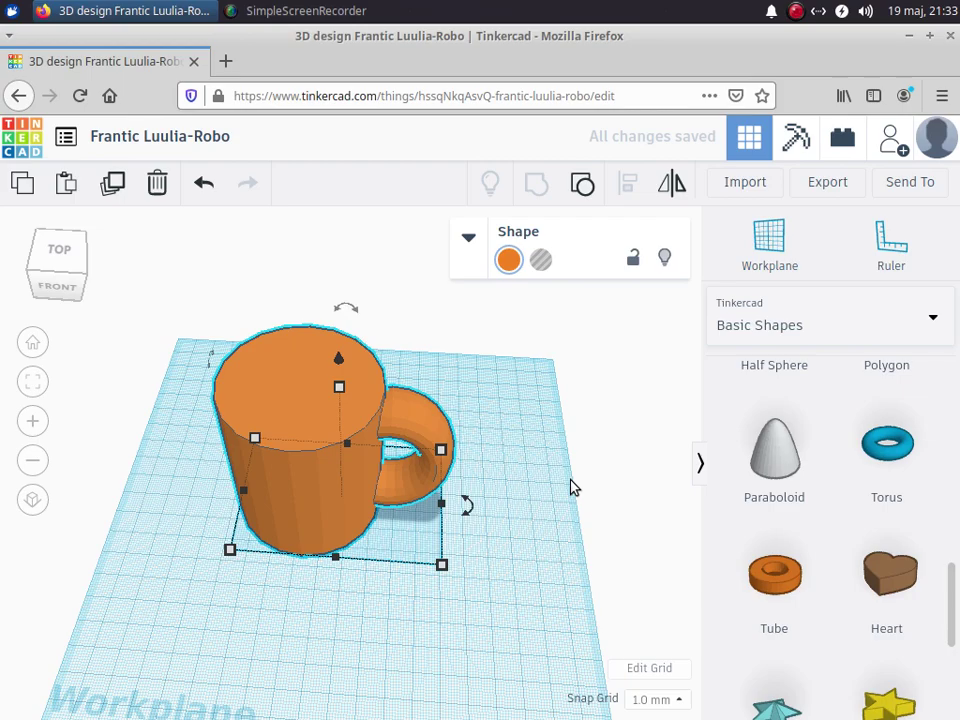
pyautogui.moveTo(573, 503); pyautogui.dragTo(380, 600, button='right')
pyautogui.click(296, 610)
# Step: Add a solid cylinder from the basic shapes to the workplane in front of the mug
pyautogui.moveTo(484, 589); pyautogui.dragTo(537, 503, button='right')
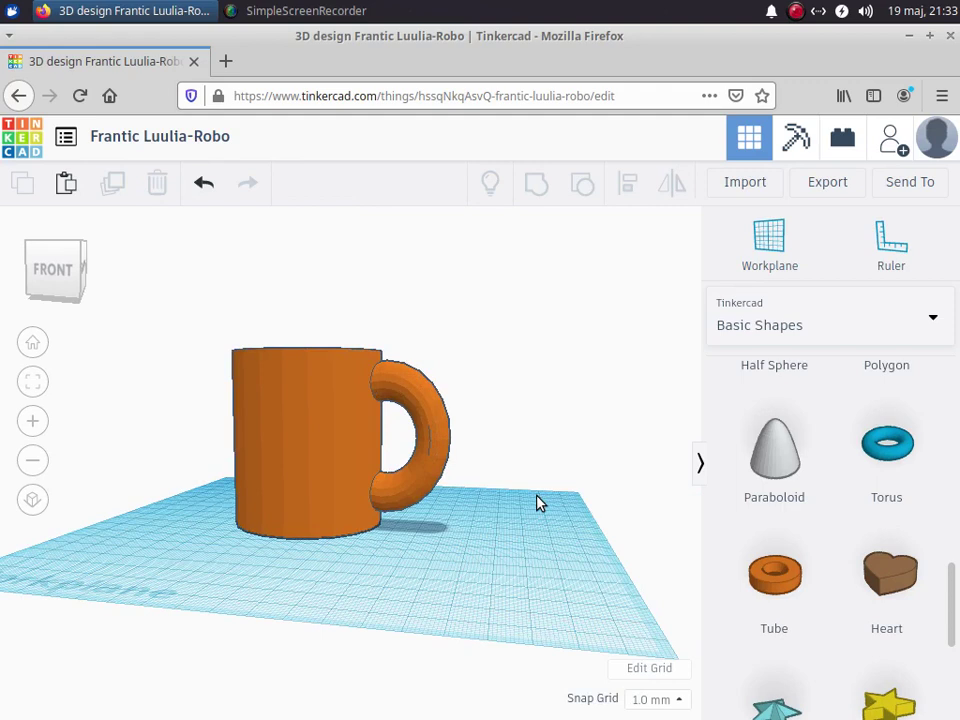
pyautogui.moveTo(540, 504); pyautogui.dragTo(360, 383, button='right')
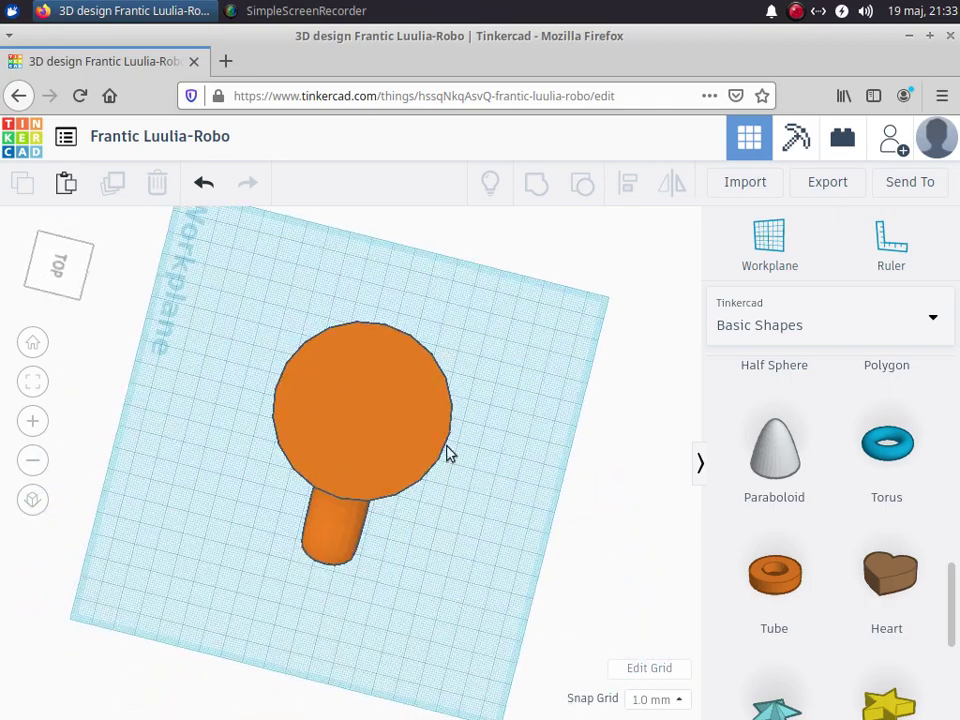
pyautogui.moveTo(467, 614)
pyautogui.mouseDown(button='right')
pyautogui.moveTo(568, 557)
pyautogui.moveTo(306, 630)
pyautogui.moveTo(482, 604)
pyautogui.moveTo(463, 614)
pyautogui.mouseUp(button='right')
pyautogui.scroll(8, 844, 580)
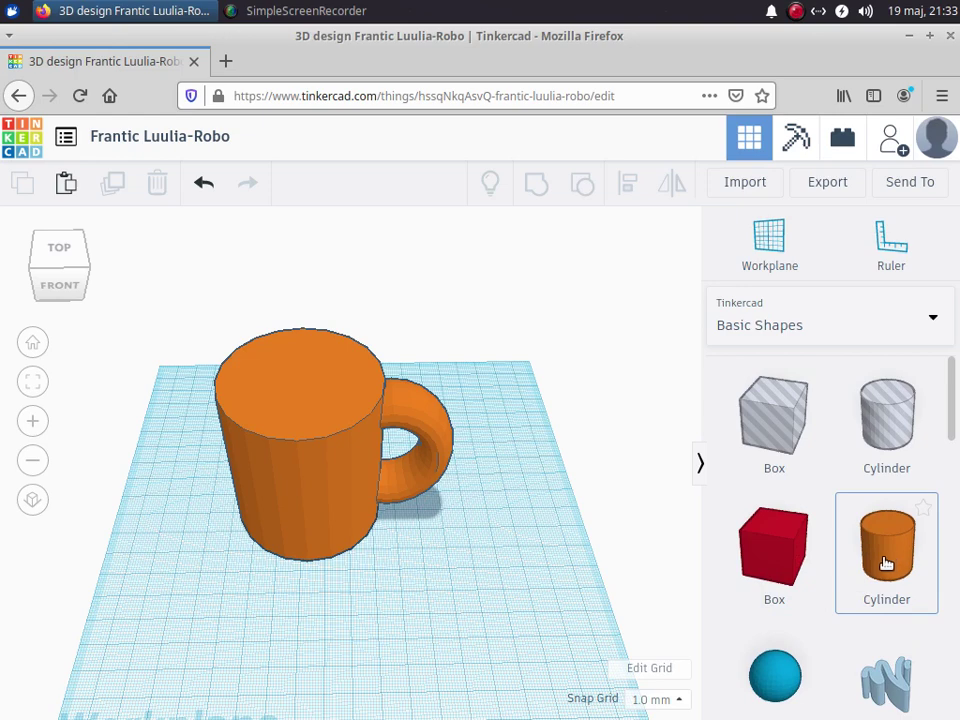
pyautogui.moveTo(885, 563); pyautogui.dragTo(316, 617)
# Step: Set both the length and the width of the new small cylinder to 50 mm
pyautogui.moveTo(448, 641); pyautogui.dragTo(463, 619, button='right')
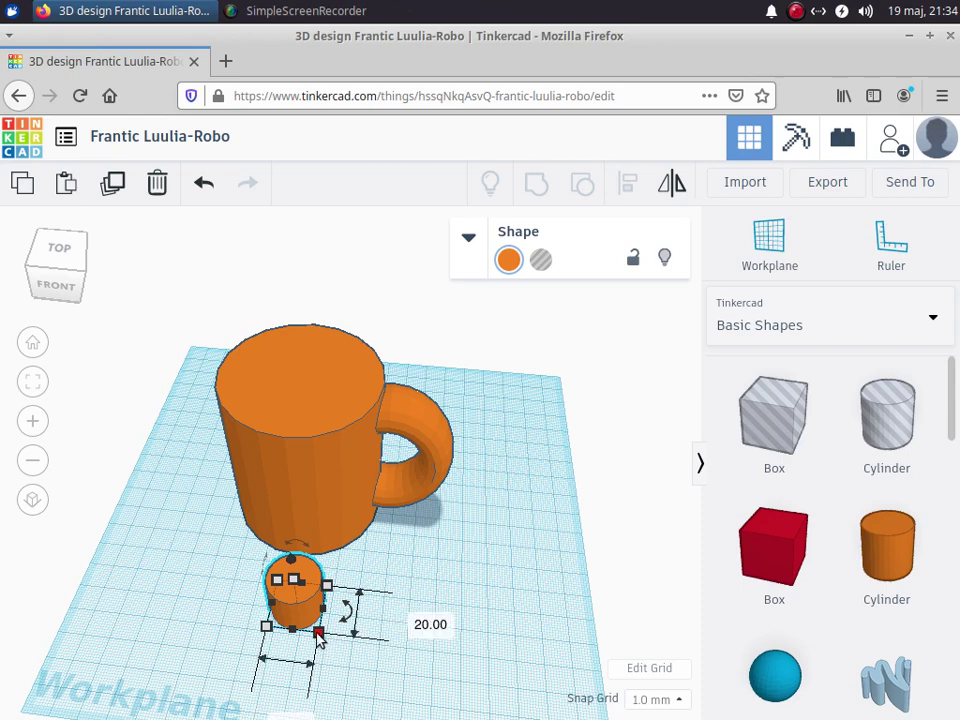
pyautogui.click(412, 619)
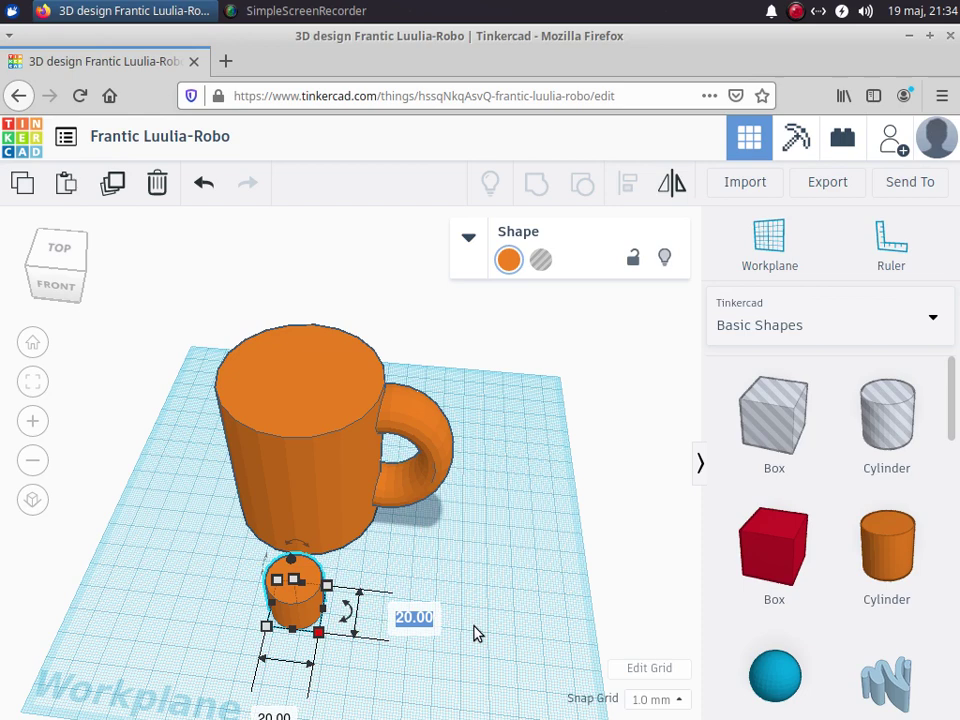
pyautogui.press('Home')
pyautogui.press('Delete')
pyautogui.write('5')
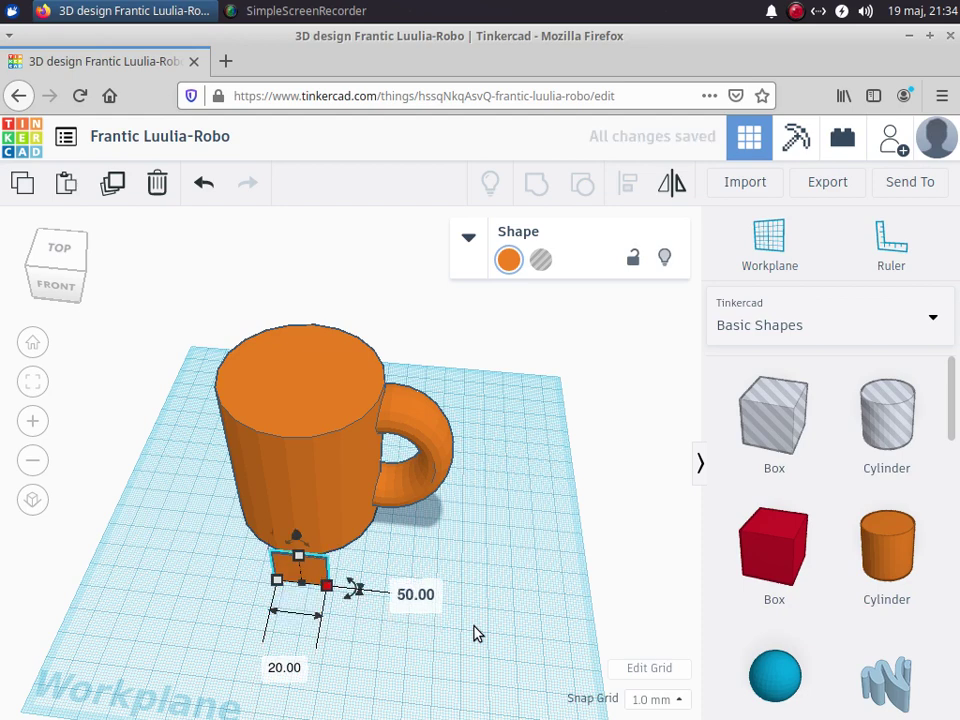
pyautogui.press('Return')
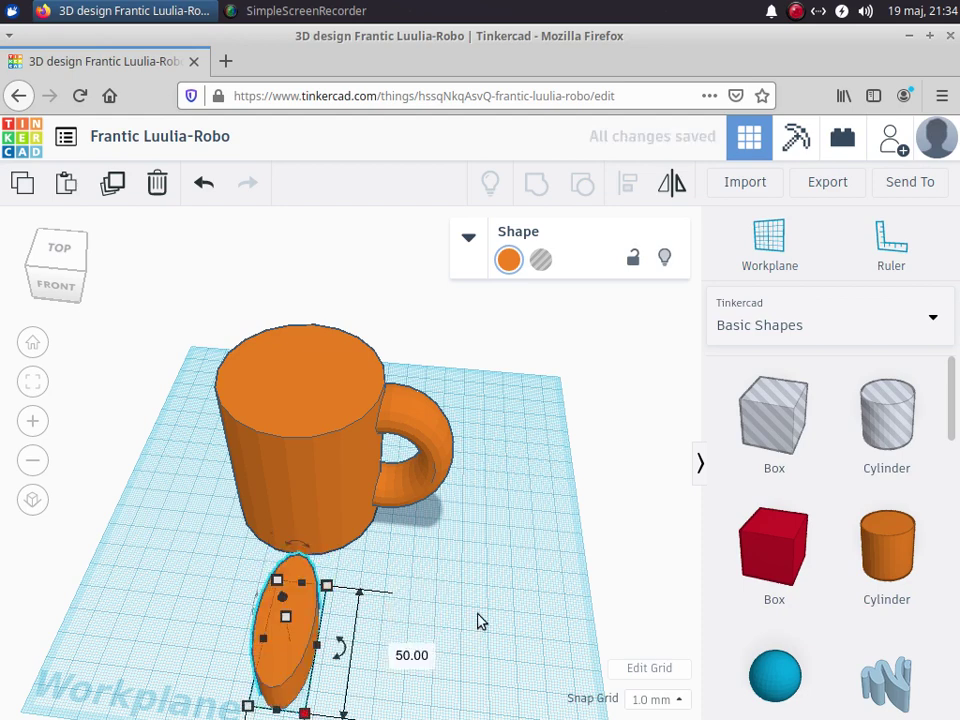
pyautogui.scroll(-4, 477, 621)
pyautogui.click(293, 671)
pyautogui.write('50')
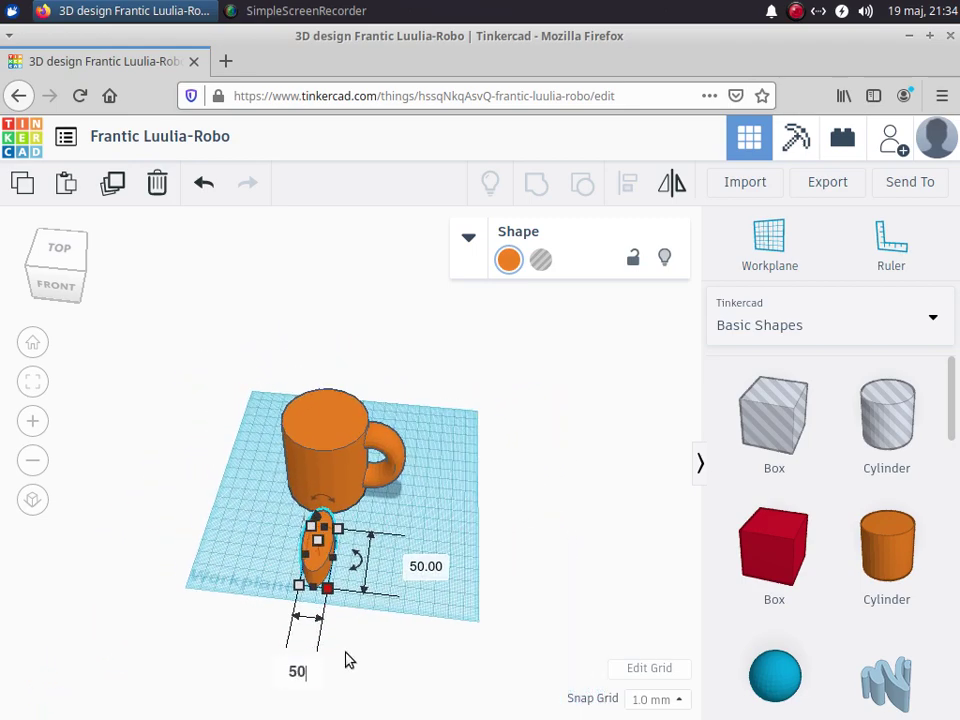
pyautogui.press('Return')
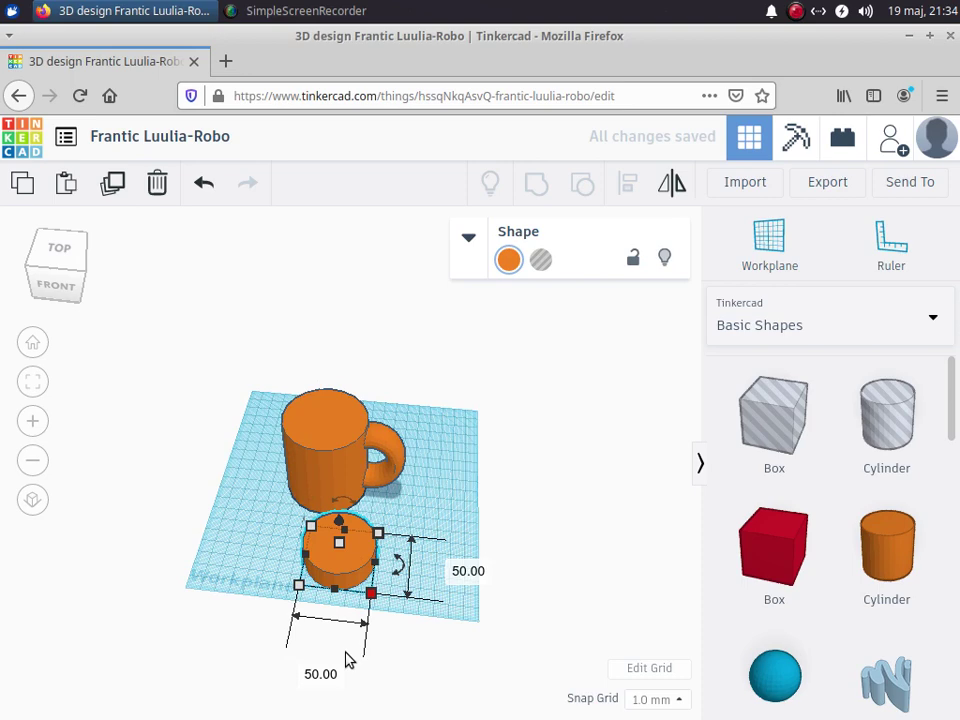
# Step: Change the colour of the small 50 mm cylinder to yellow
pyautogui.moveTo(369, 666); pyautogui.dragTo(270, 681, button='right')
pyautogui.click(266, 508)
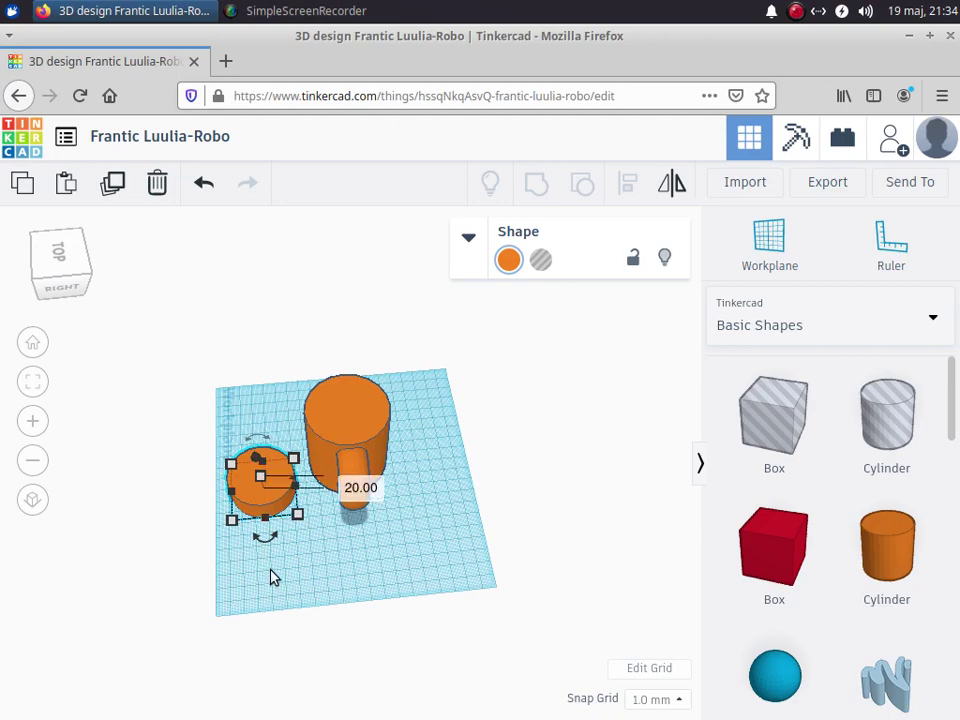
pyautogui.scroll(5, 270, 577)
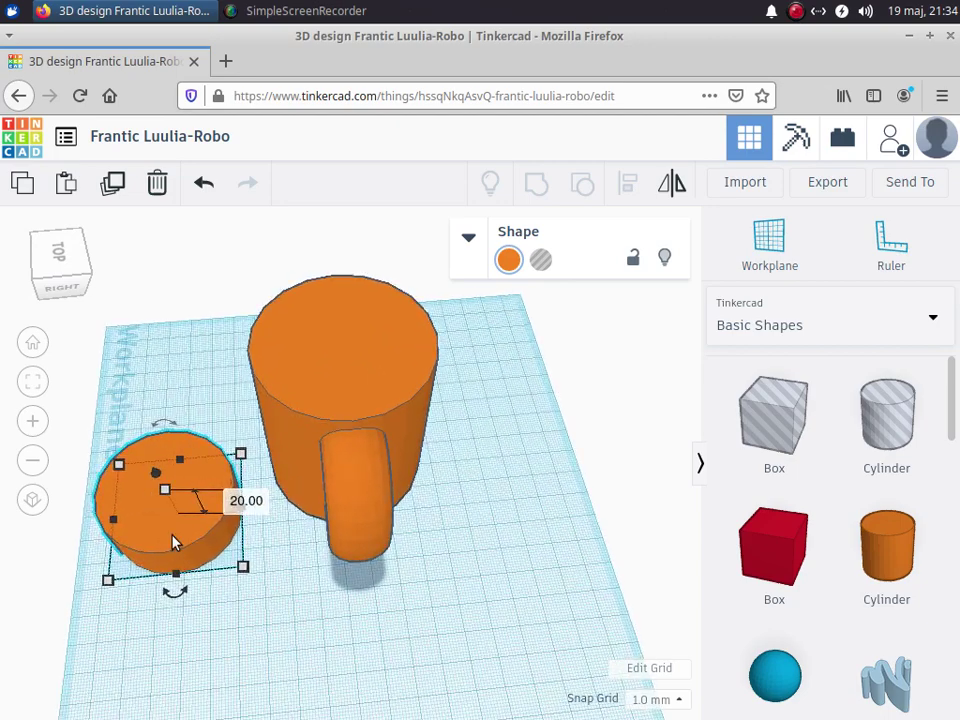
pyautogui.click(510, 262)
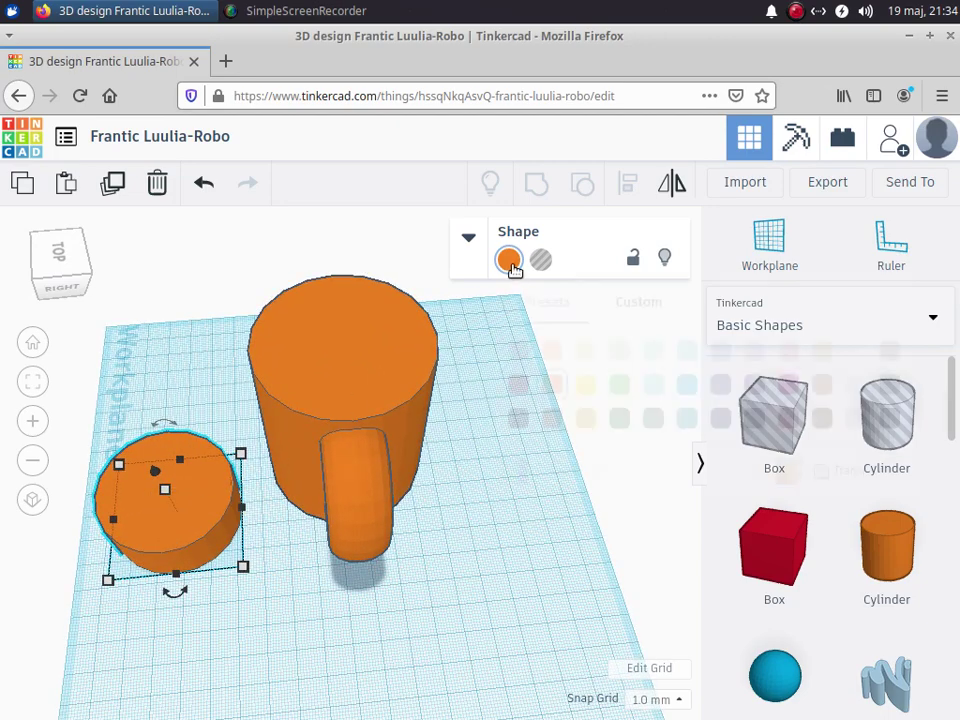
pyautogui.click(587, 387)
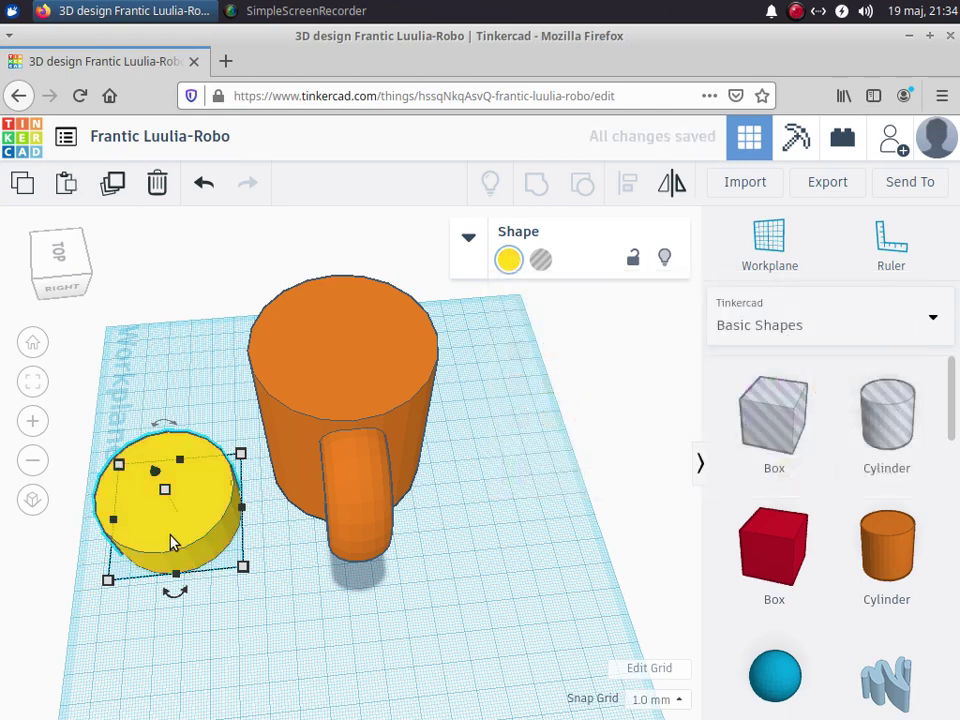
# Step: Raise the yellow cylinder off the workplane to the mug's rim height and move it over the mug body's centre as seen from above
pyautogui.moveTo(158, 479); pyautogui.dragTo(126, 336)
pyautogui.moveTo(129, 551); pyautogui.dragTo(138, 490, button='right')
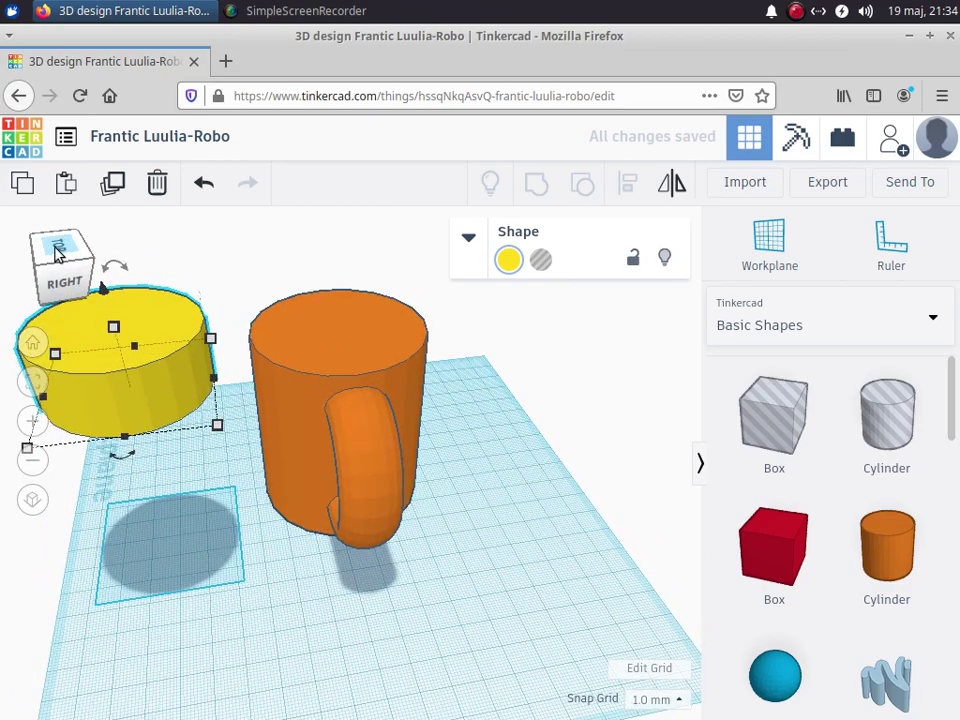
pyautogui.click(57, 250)
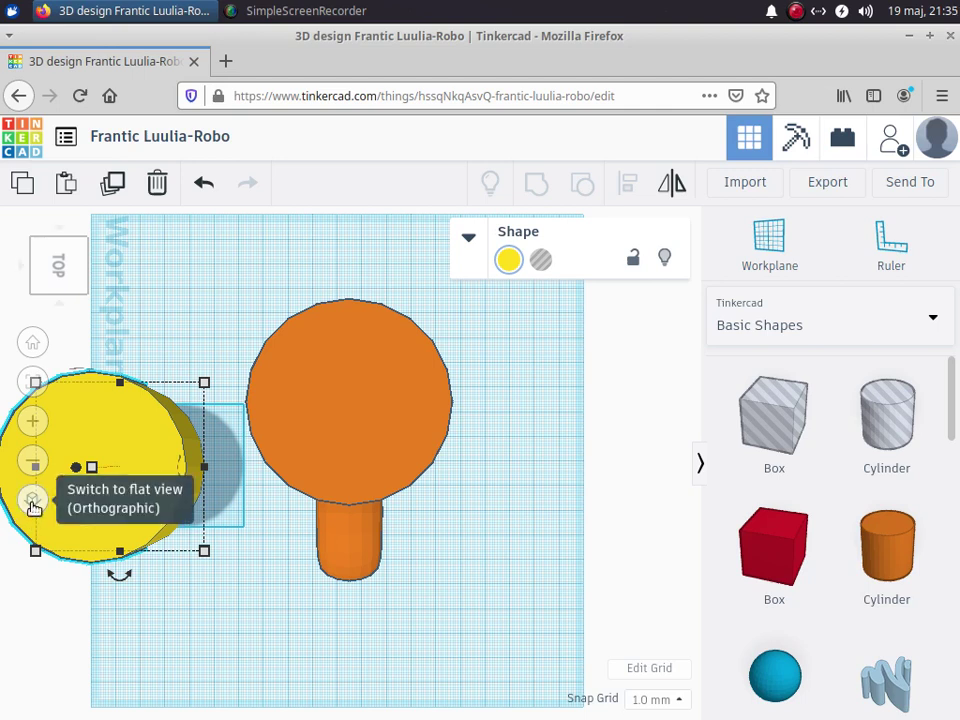
pyautogui.click(33, 500)
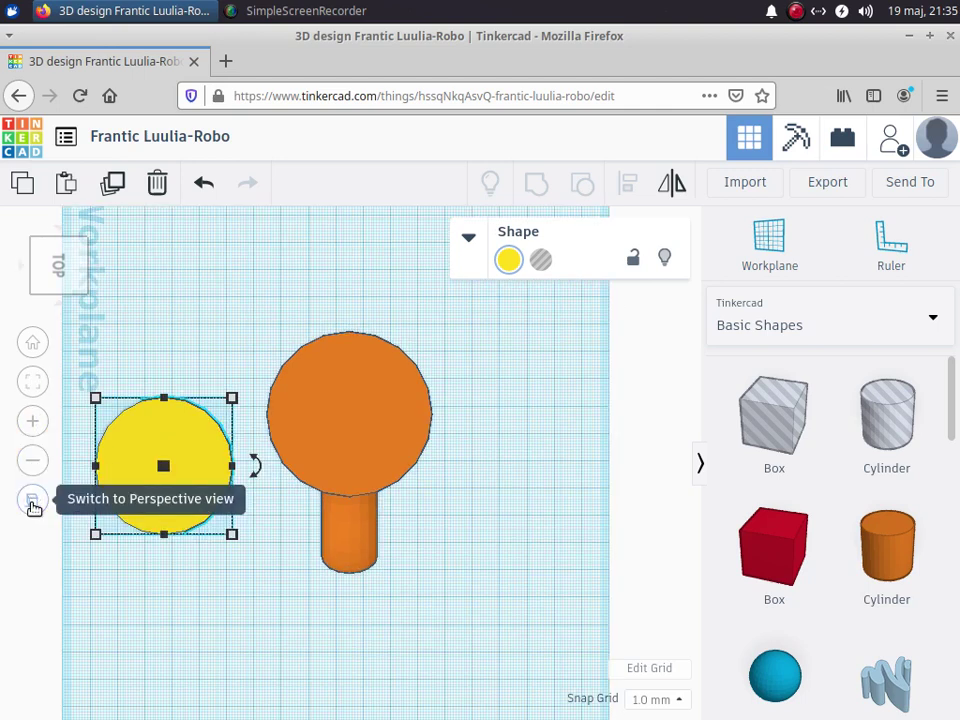
pyautogui.moveTo(170, 508); pyautogui.dragTo(356, 456)
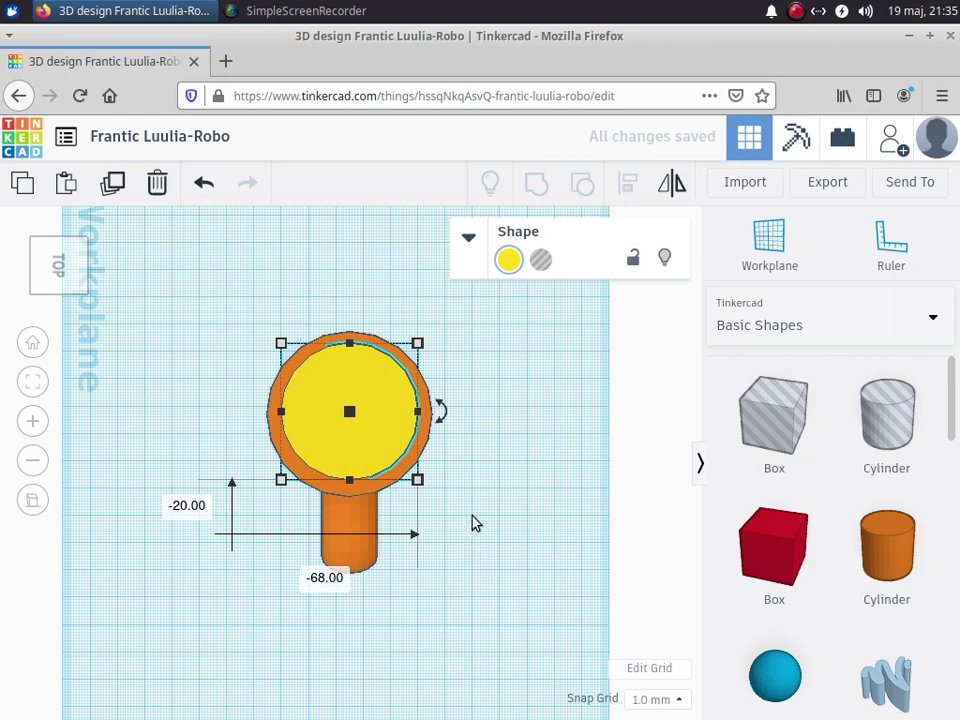
# Step: Align the yellow cylinder and the mug on the centre line running along the handle, as seen from above
pyautogui.moveTo(452, 623); pyautogui.dragTo(11, 525, button='right')
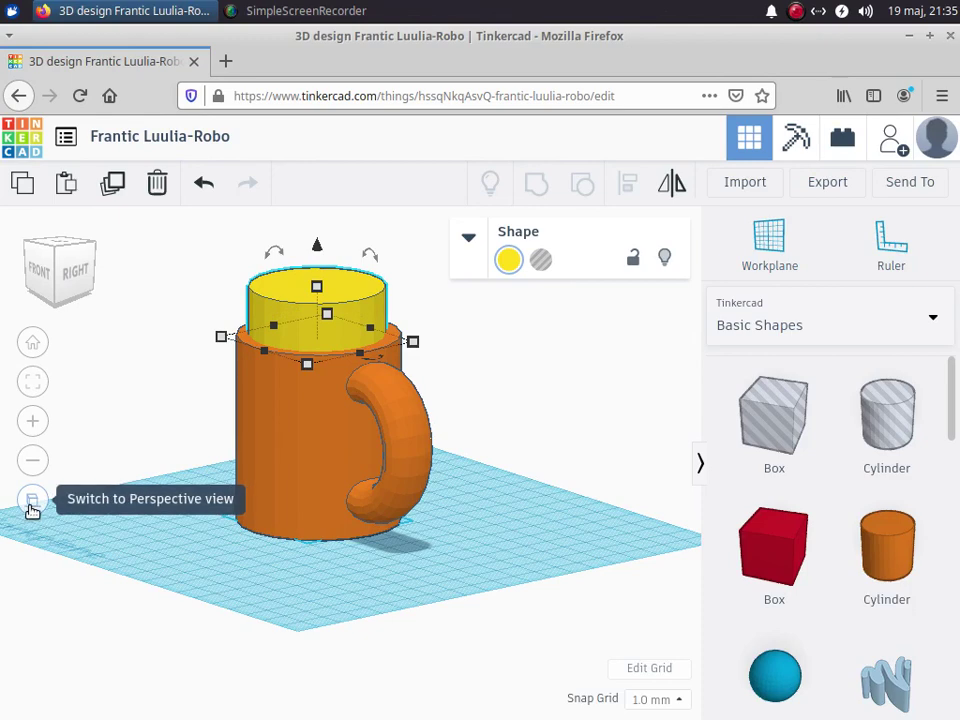
pyautogui.click(32, 508)
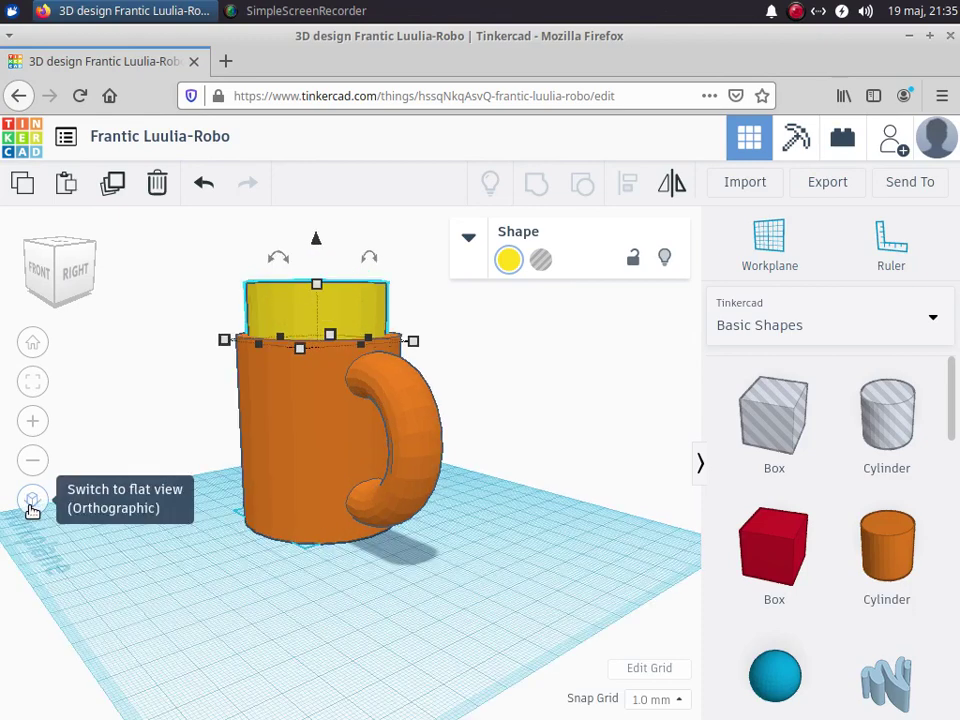
pyautogui.moveTo(58, 527); pyautogui.dragTo(251, 574, button='right')
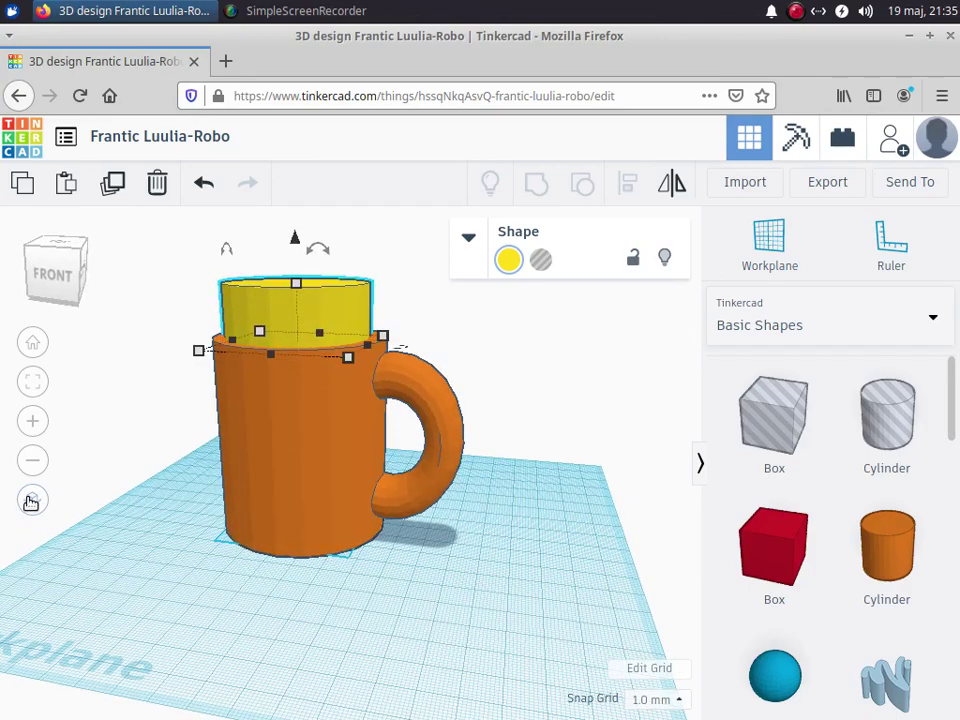
pyautogui.click(31, 502)
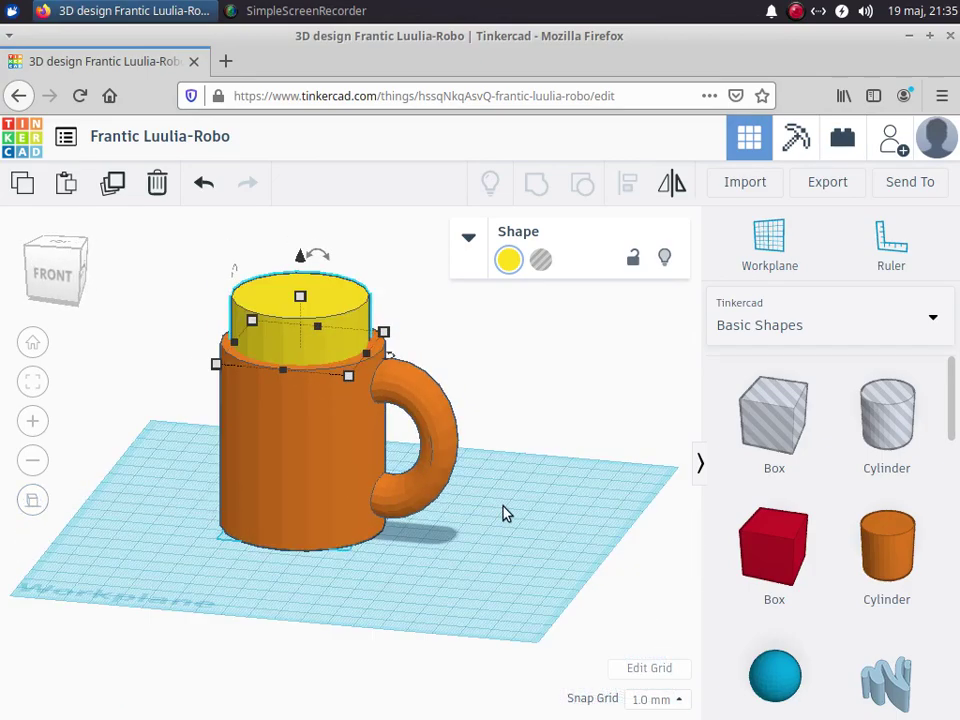
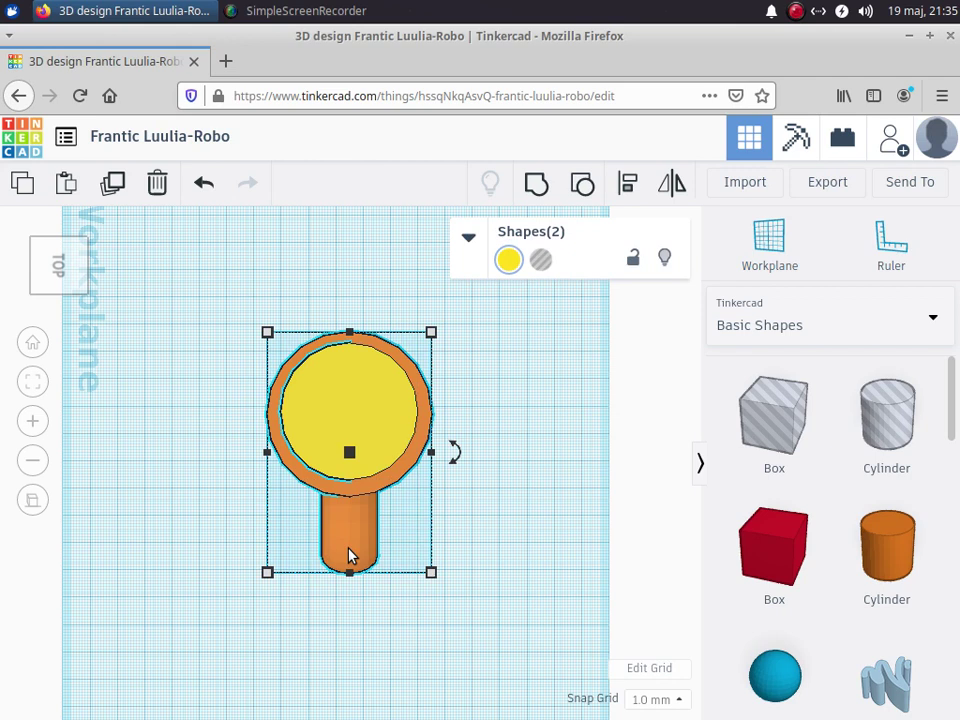
pyautogui.click(628, 184)
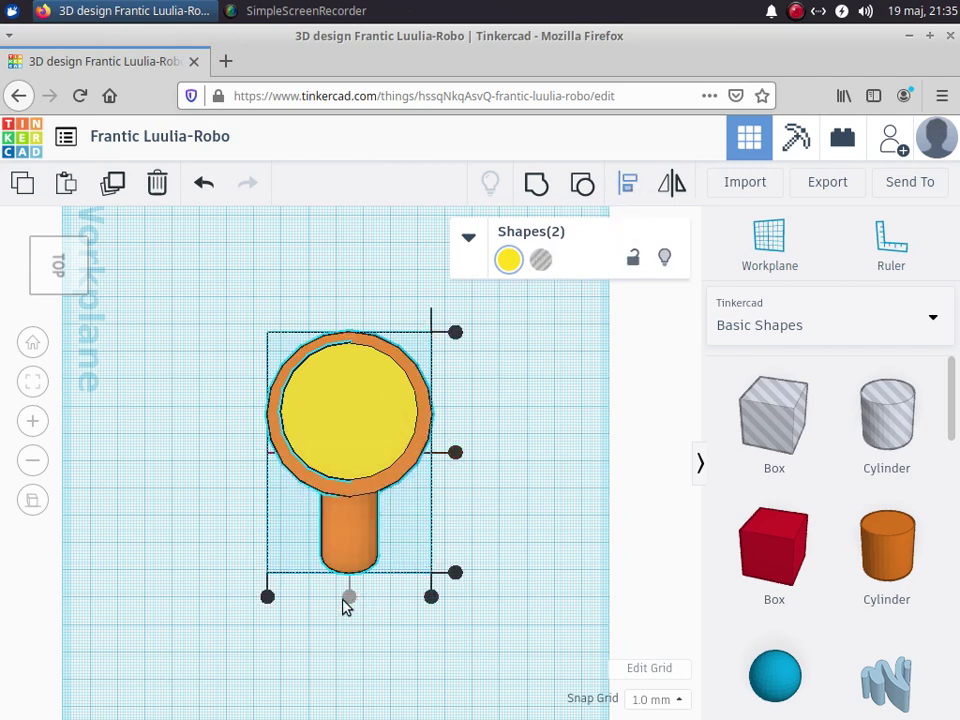
pyautogui.click(349, 598)
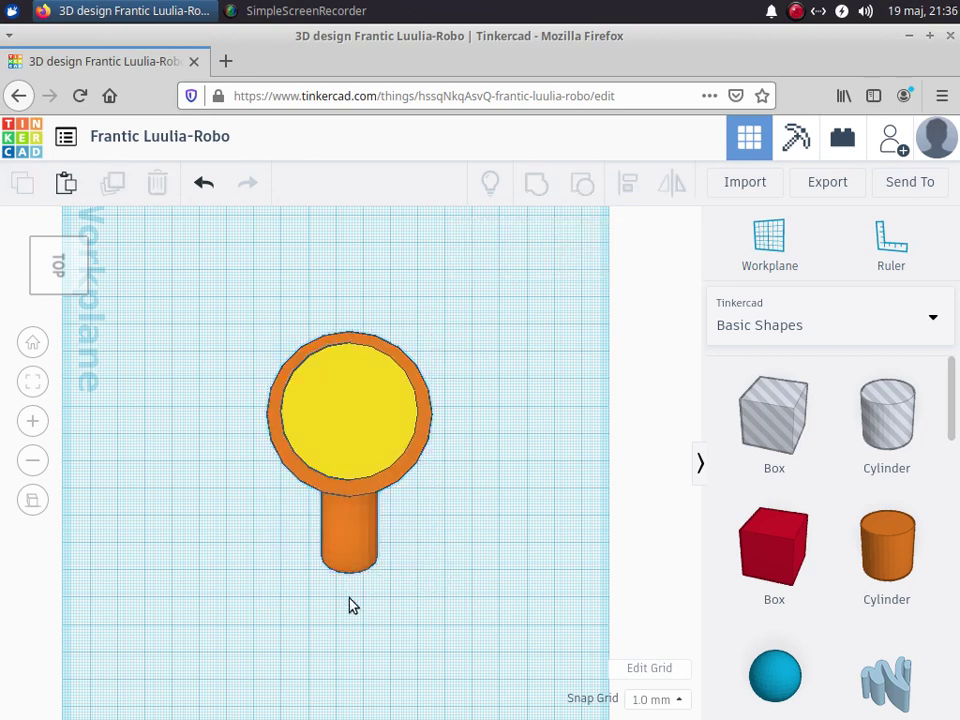
# Step: Select only the yellow cylinder and return to the perspective view
pyautogui.moveTo(249, 626); pyautogui.dragTo(462, 512, button='right')
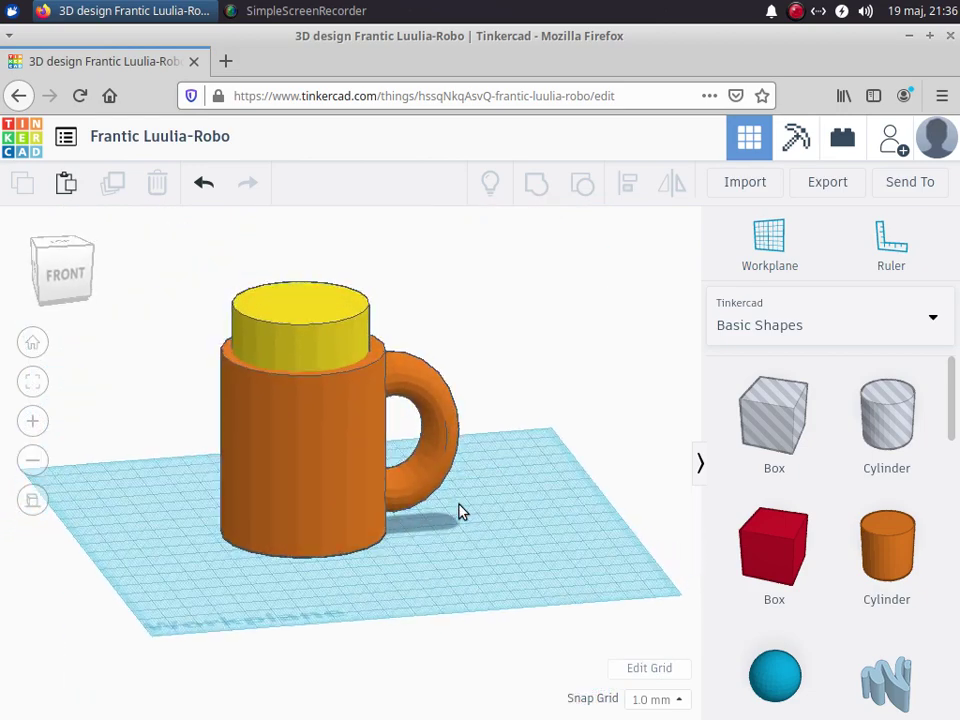
pyautogui.click(307, 320)
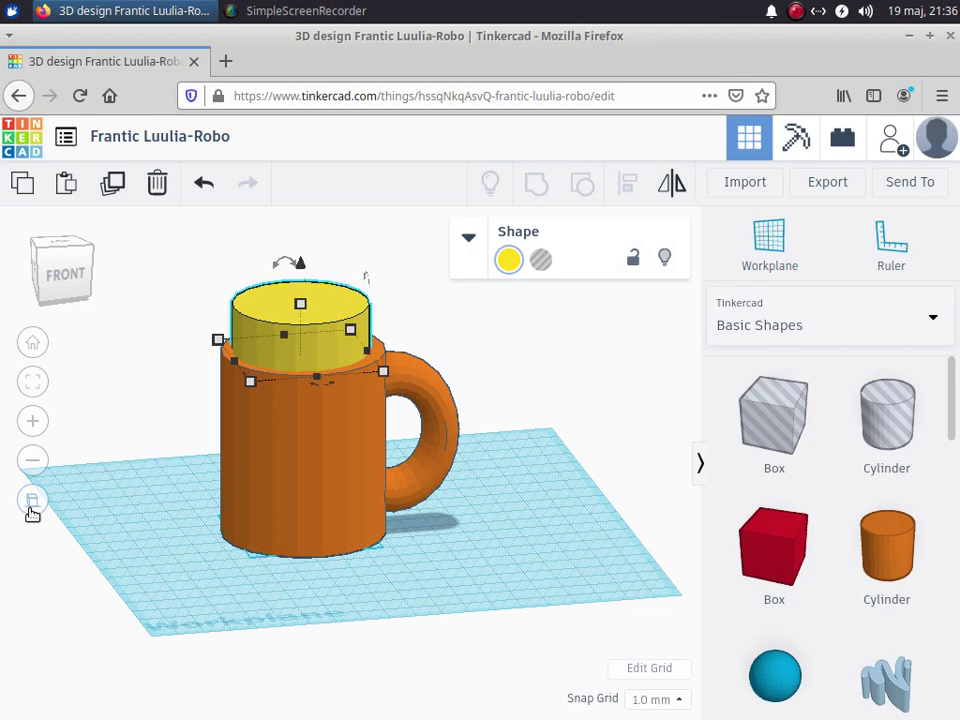
pyautogui.click(32, 505)
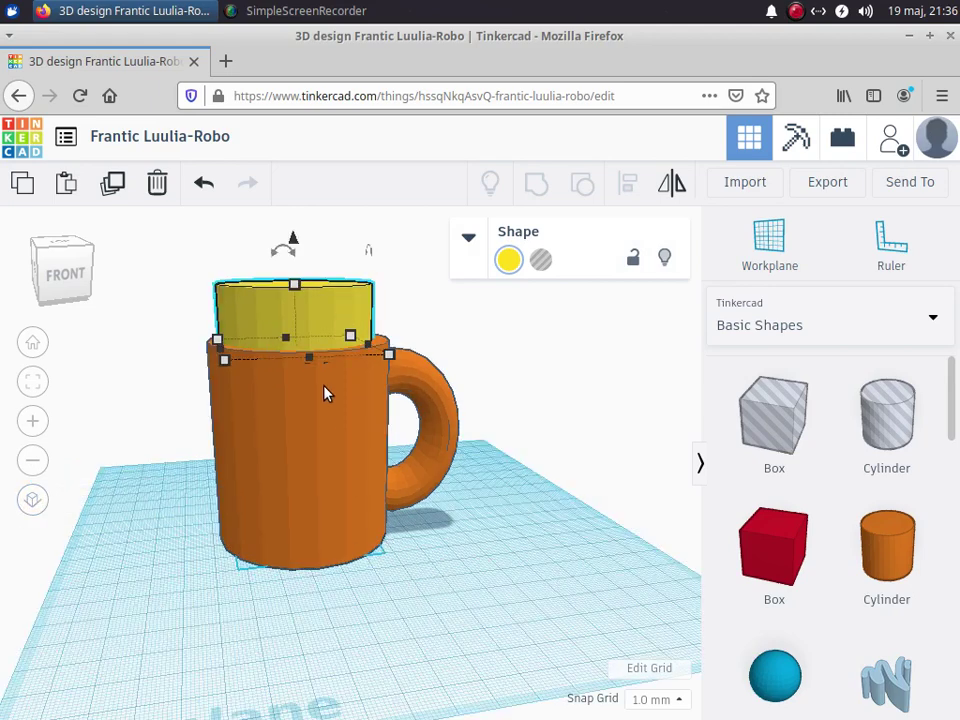
pyautogui.moveTo(307, 358)
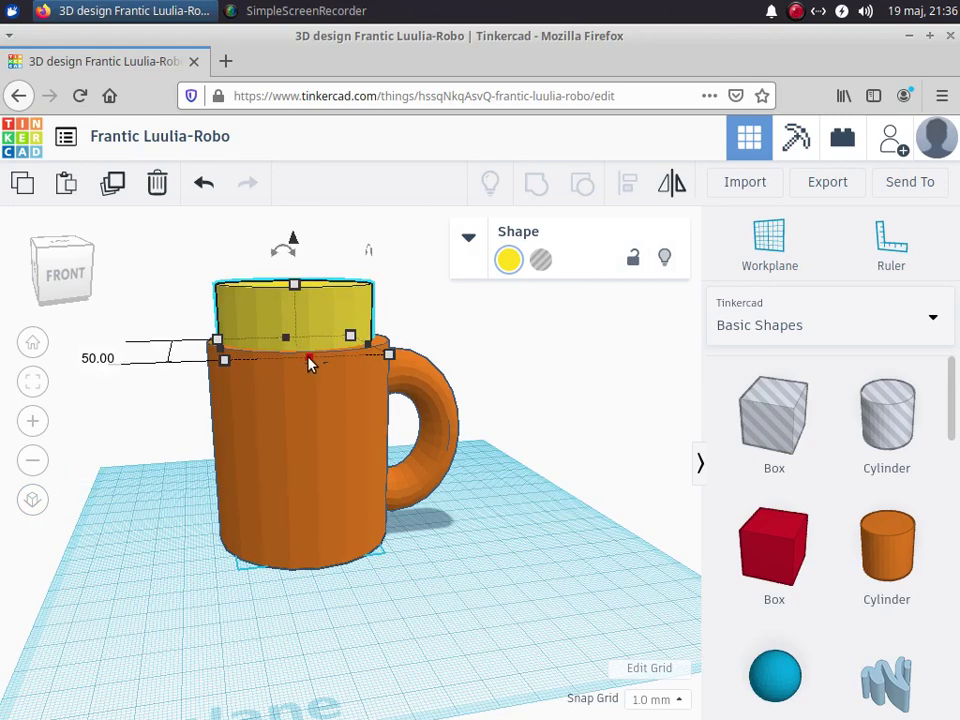
pyautogui.moveTo(310, 363); pyautogui.dragTo(315, 403)
pyautogui.hotkey('ctrl', 'z')
# Step: Raise the yellow cylinder until it floats clear above the mug's rim
pyautogui.moveTo(298, 497); pyautogui.dragTo(366, 428, button='right')
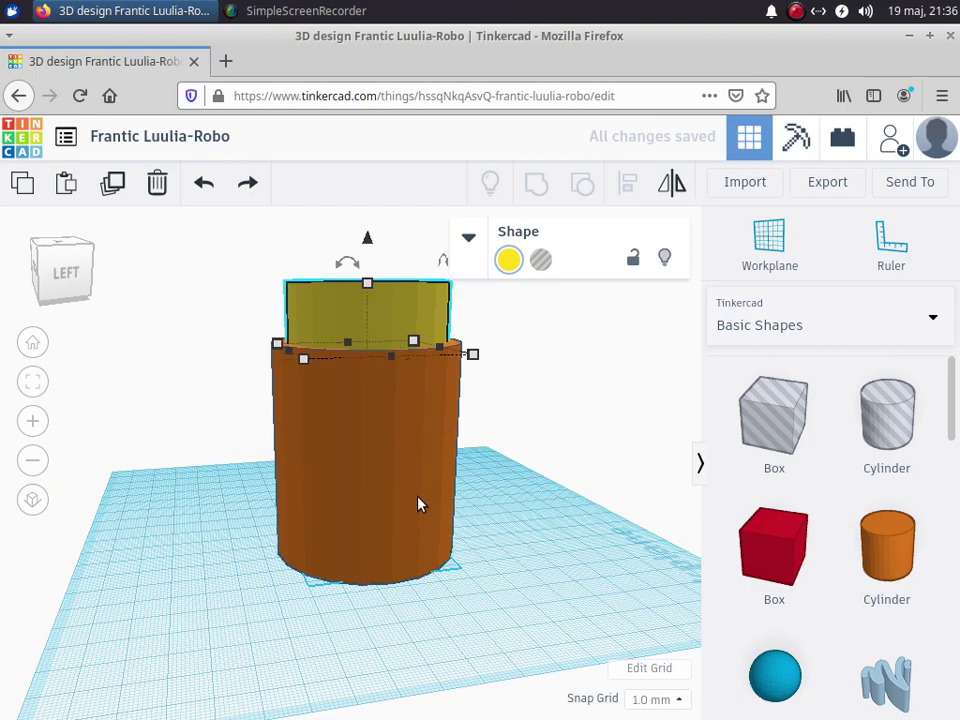
pyautogui.moveTo(422, 499); pyautogui.dragTo(354, 583, button='right')
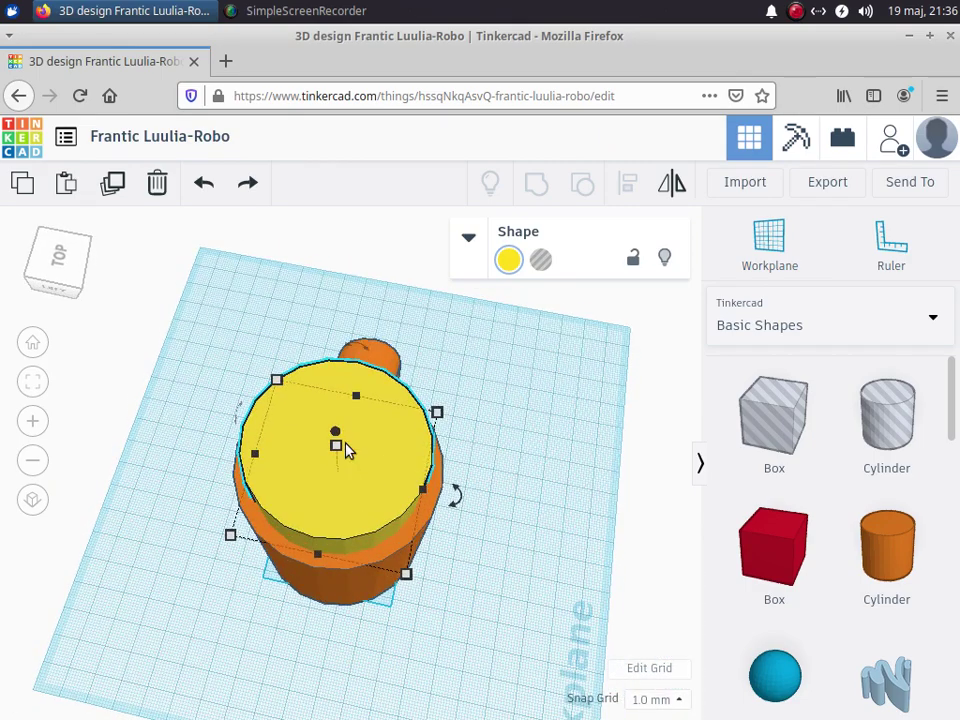
pyautogui.moveTo(469, 484); pyautogui.dragTo(460, 495, button='right')
pyautogui.moveTo(328, 280); pyautogui.dragTo(326, 210)
pyautogui.moveTo(454, 621); pyautogui.dragTo(432, 507, button='right')
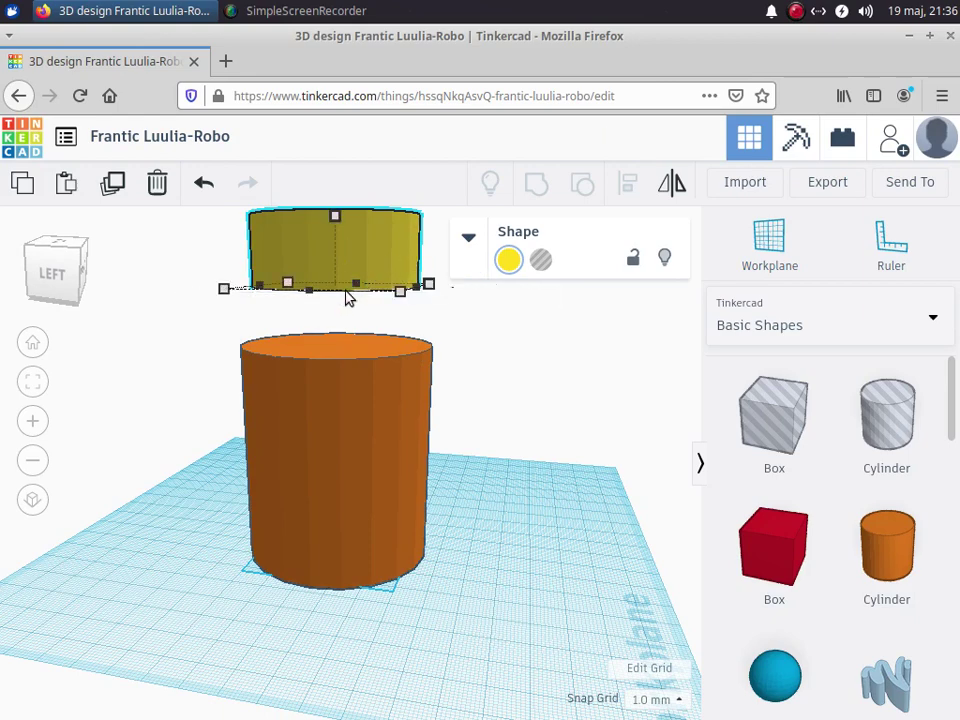
# Step: Stretch the yellow cylinder's height to 46 mm
pyautogui.moveTo(323, 341); pyautogui.dragTo(302, 336, button='right')
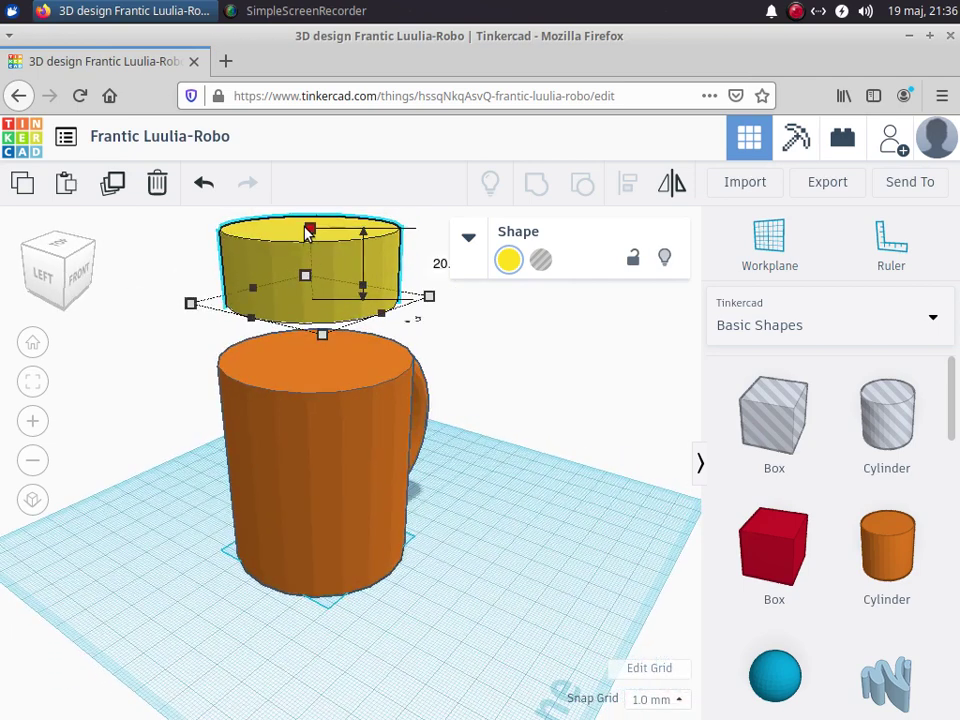
pyautogui.moveTo(341, 400); pyautogui.dragTo(326, 349, button='right')
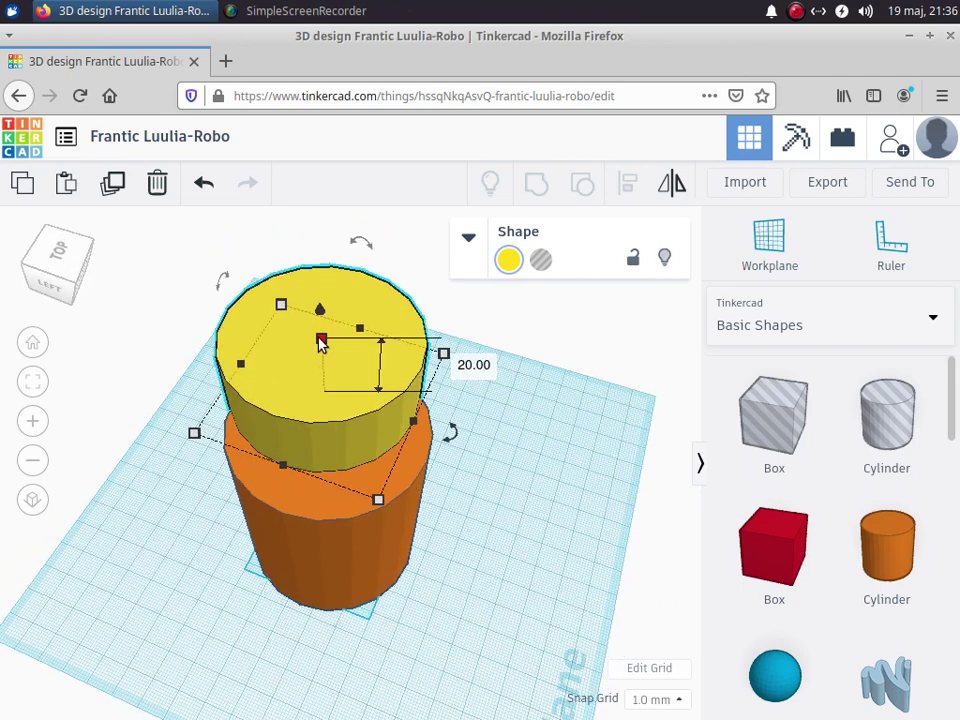
pyautogui.moveTo(321, 340); pyautogui.dragTo(326, 253)
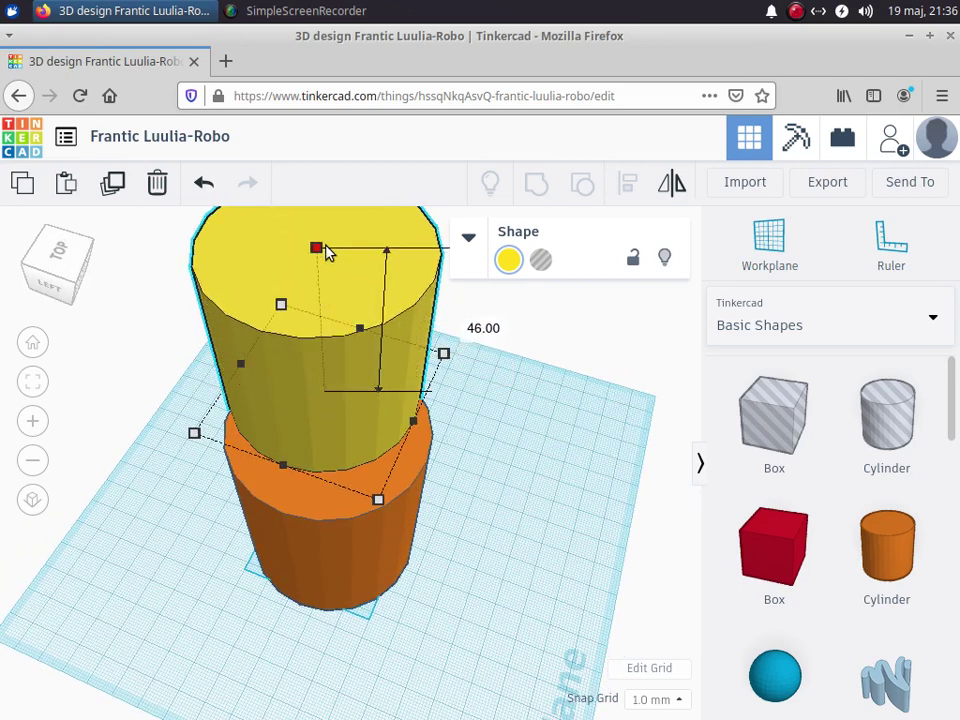
pyautogui.moveTo(435, 499); pyautogui.dragTo(352, 416, button='right')
# Step: Make the yellow cylinder taller and sink it into the mug, leaving its top slightly above the rim and its base above the mug's bottom
pyautogui.moveTo(386, 360); pyautogui.dragTo(347, 386, button='right')
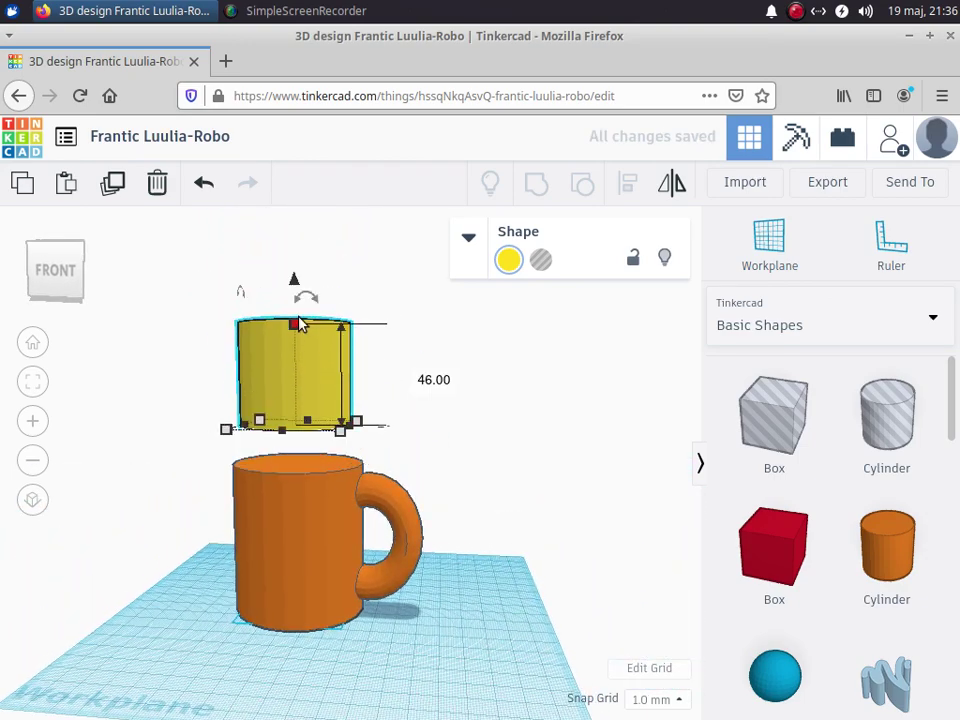
pyautogui.moveTo(298, 325); pyautogui.dragTo(314, 419)
pyautogui.moveTo(454, 690); pyautogui.dragTo(360, 626, button='right')
pyautogui.moveTo(305, 610); pyautogui.dragTo(308, 675, button='right')
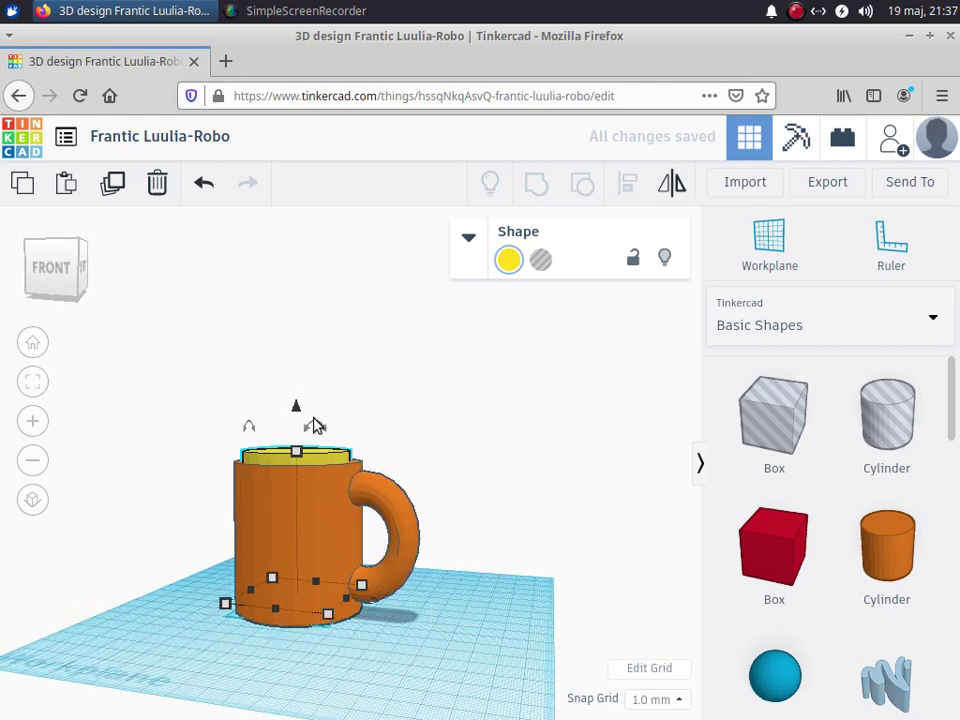
# Step: Turn the yellow cylinder inside the mug into a hole
pyautogui.moveTo(313, 493); pyautogui.dragTo(431, 611, button='right')
pyautogui.moveTo(571, 594); pyautogui.dragTo(446, 639, button='right')
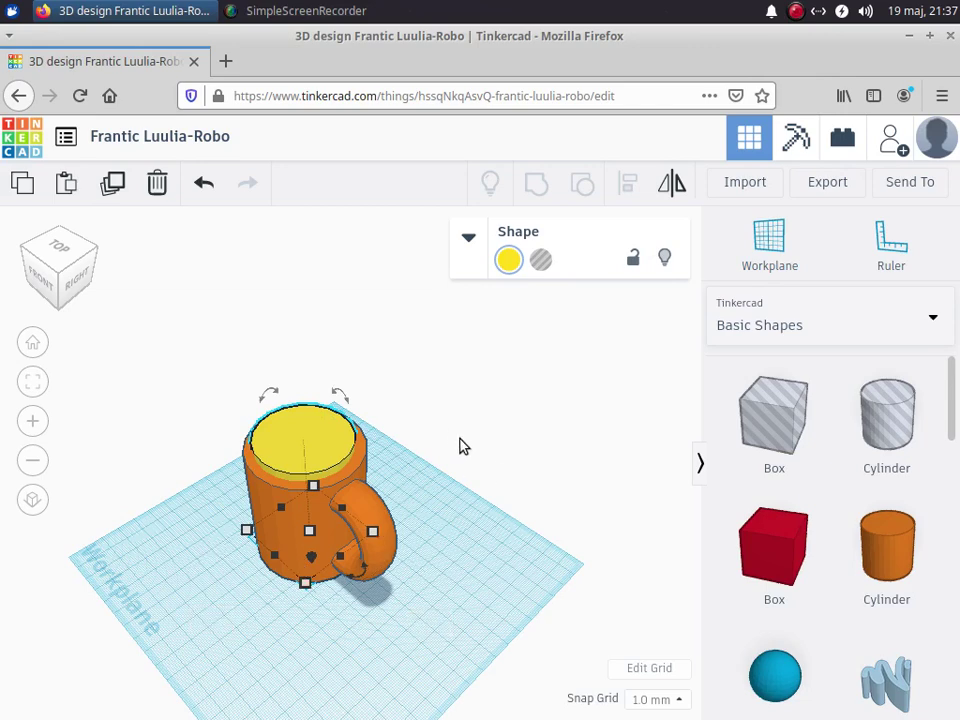
pyautogui.moveTo(486, 540); pyautogui.dragTo(553, 499, button='right')
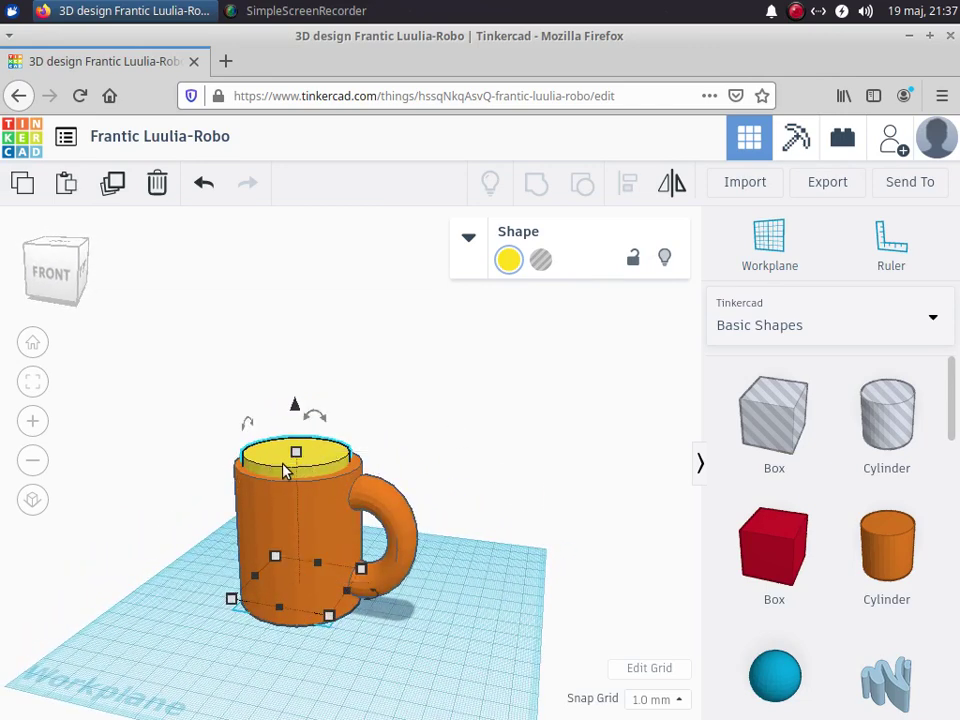
pyautogui.click(540, 260)
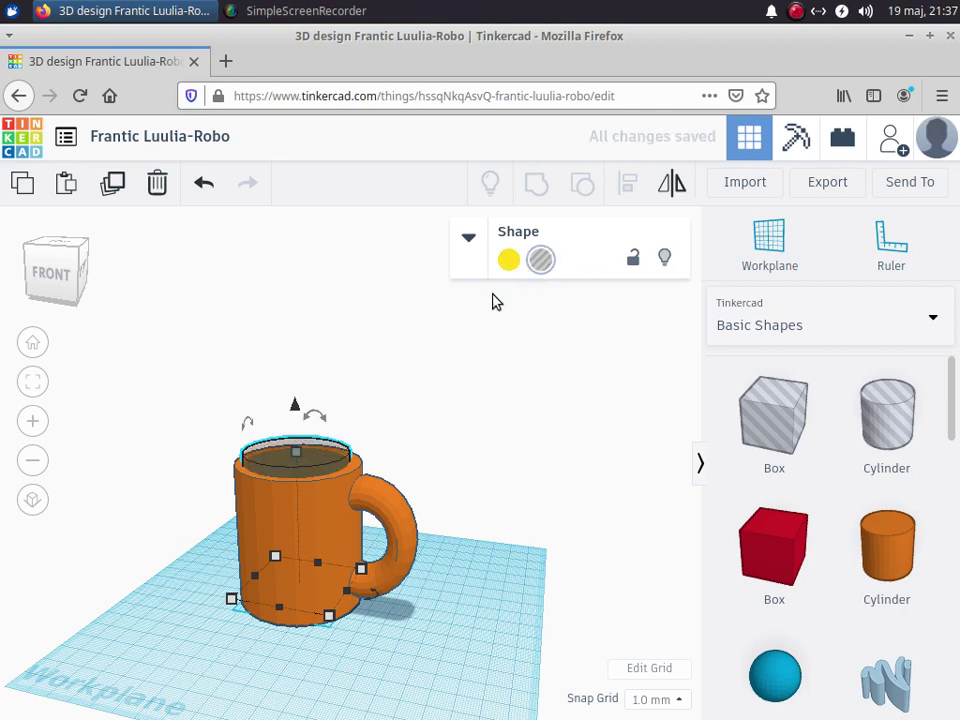
# Step: Group the hole cylinder with the mug to hollow out its body, and clear the selection
pyautogui.moveTo(514, 454); pyautogui.dragTo(525, 501, button='right')
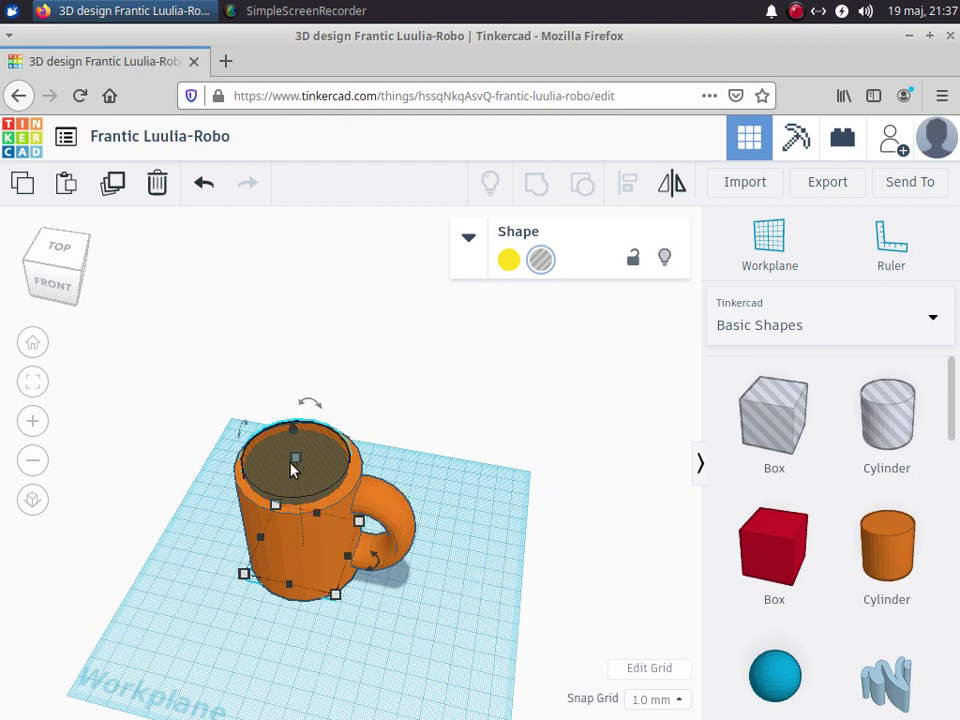
pyautogui.click(360, 414)
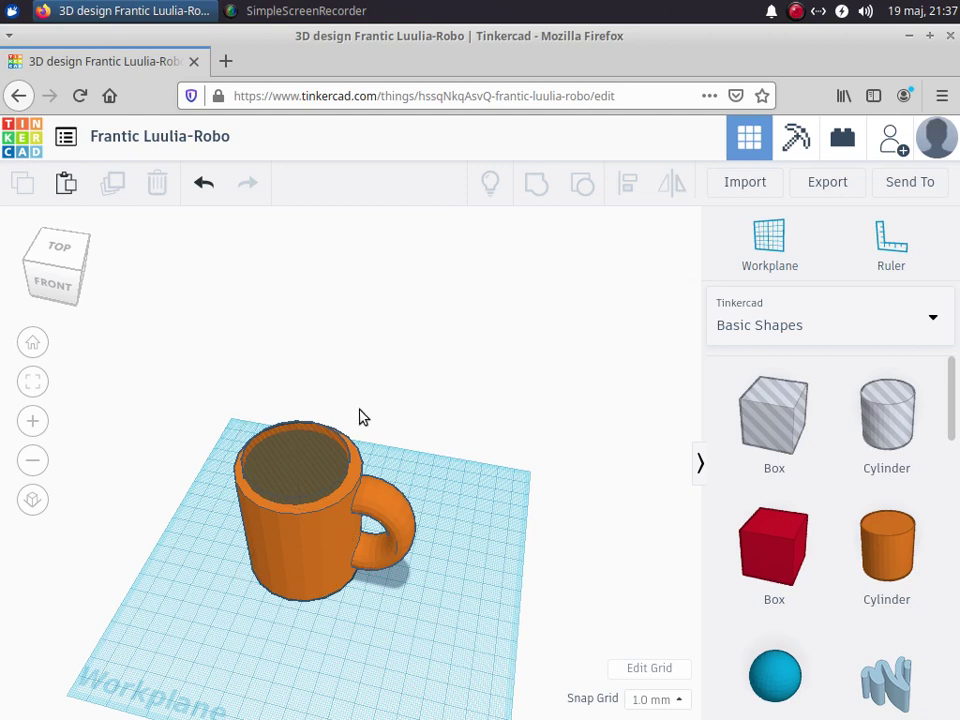
pyautogui.click(283, 462)
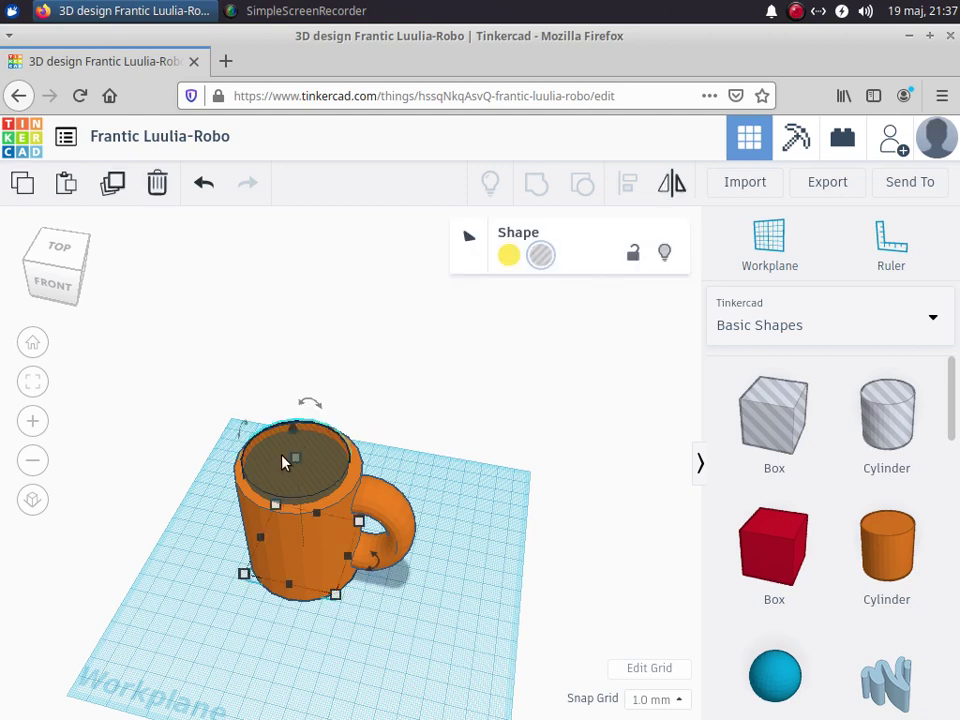
pyautogui.keyDown('shift'); pyautogui.click(399, 525); pyautogui.keyUp('shift')
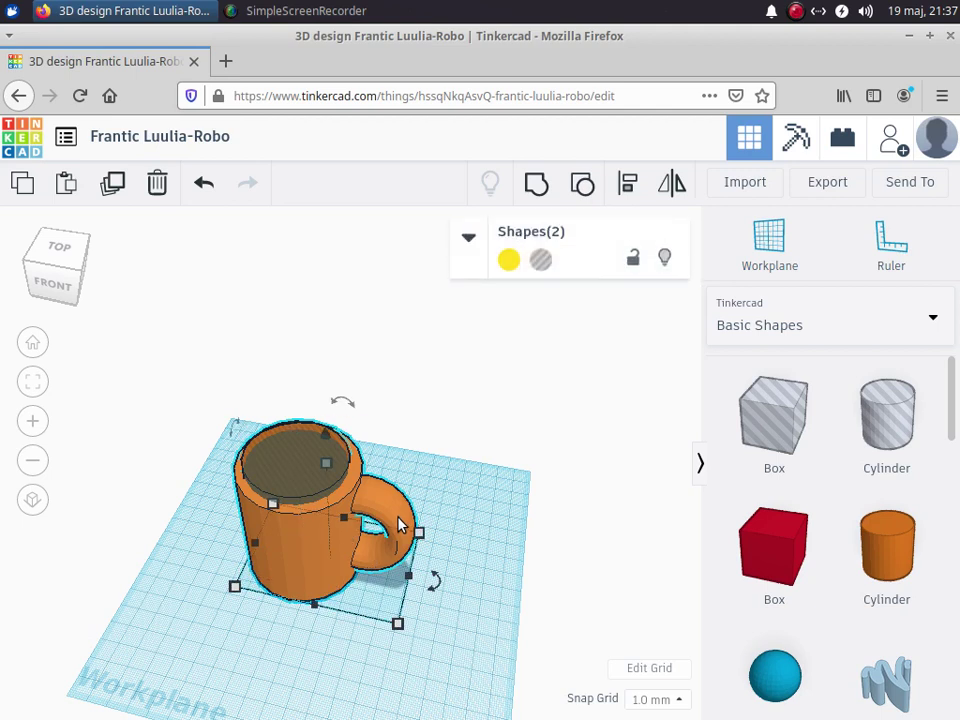
pyautogui.click(536, 190)
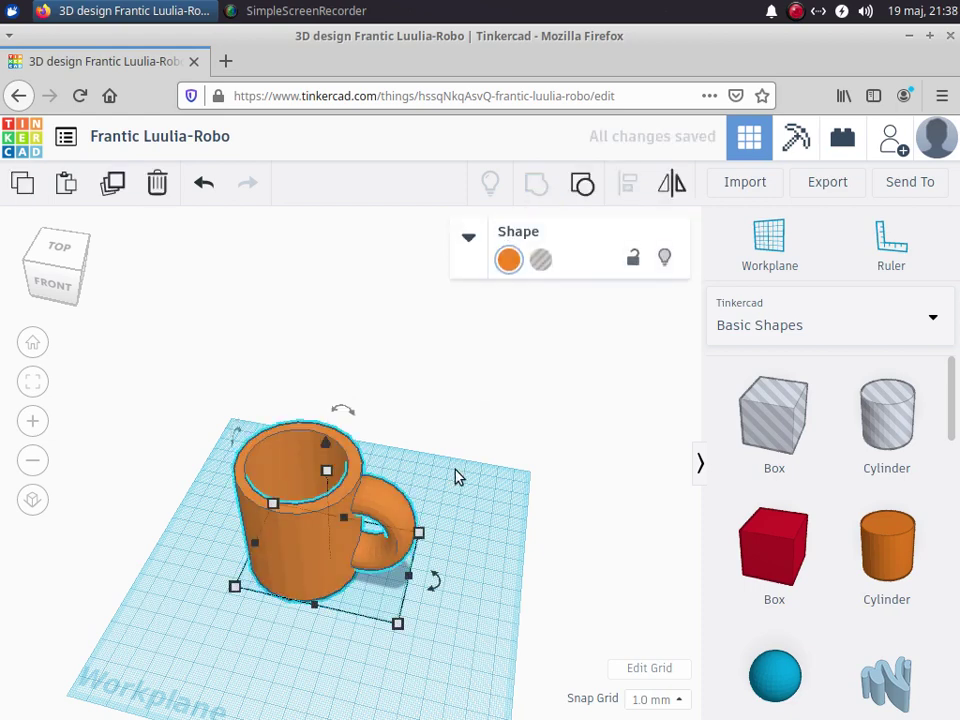
pyautogui.click(420, 459)
pyautogui.moveTo(420, 459); pyautogui.dragTo(381, 528, button='right')
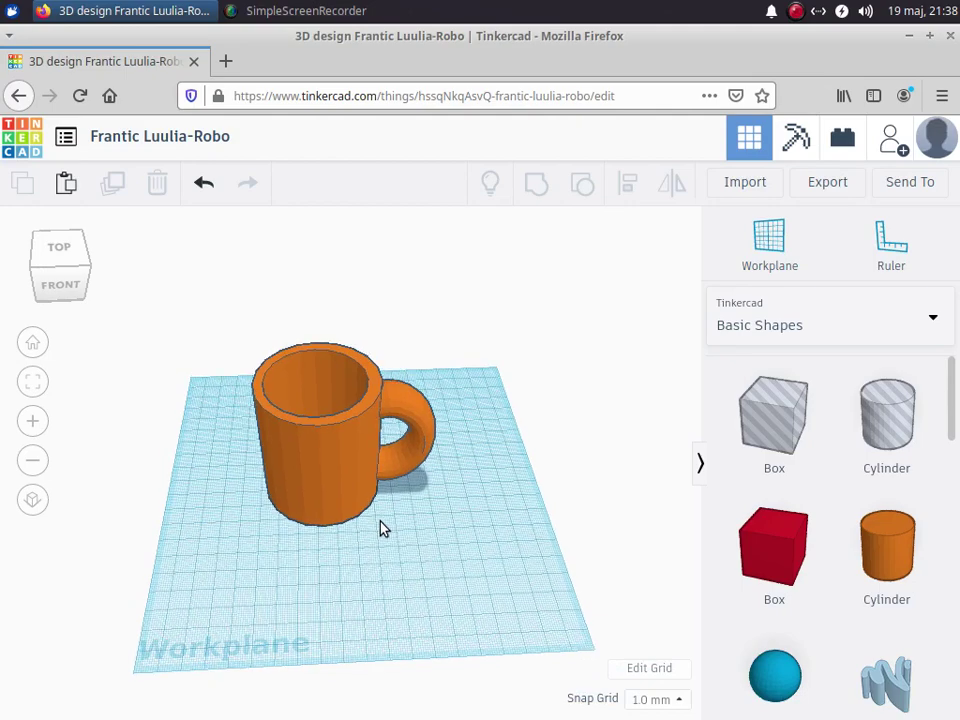
pyautogui.moveTo(469, 561); pyautogui.dragTo(446, 507, button='right')
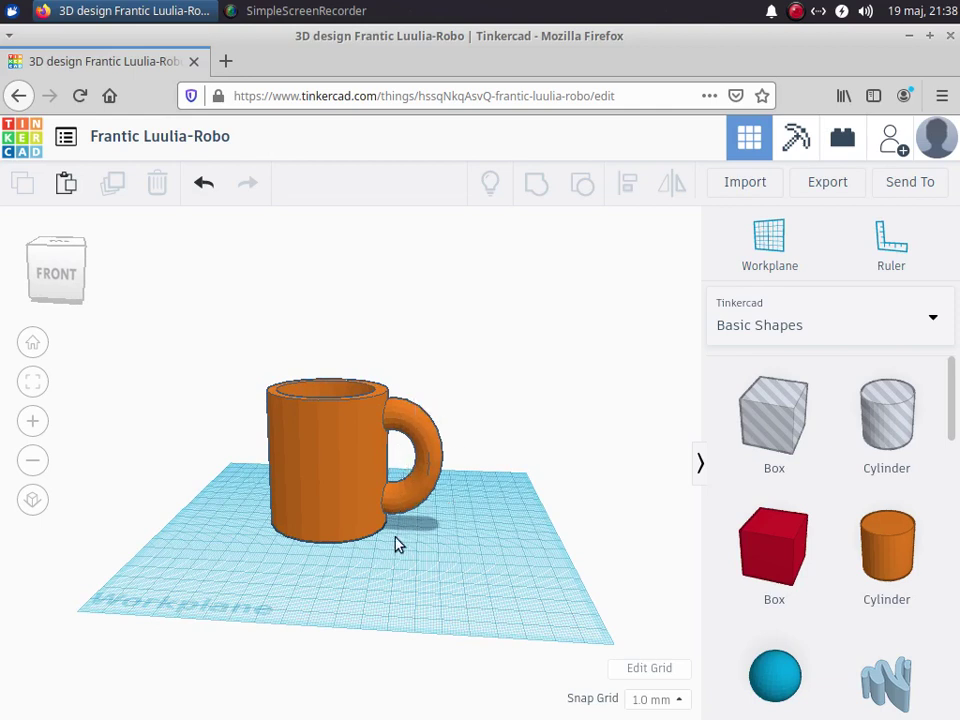
pyautogui.moveTo(392, 557); pyautogui.dragTo(294, 609, button='right')
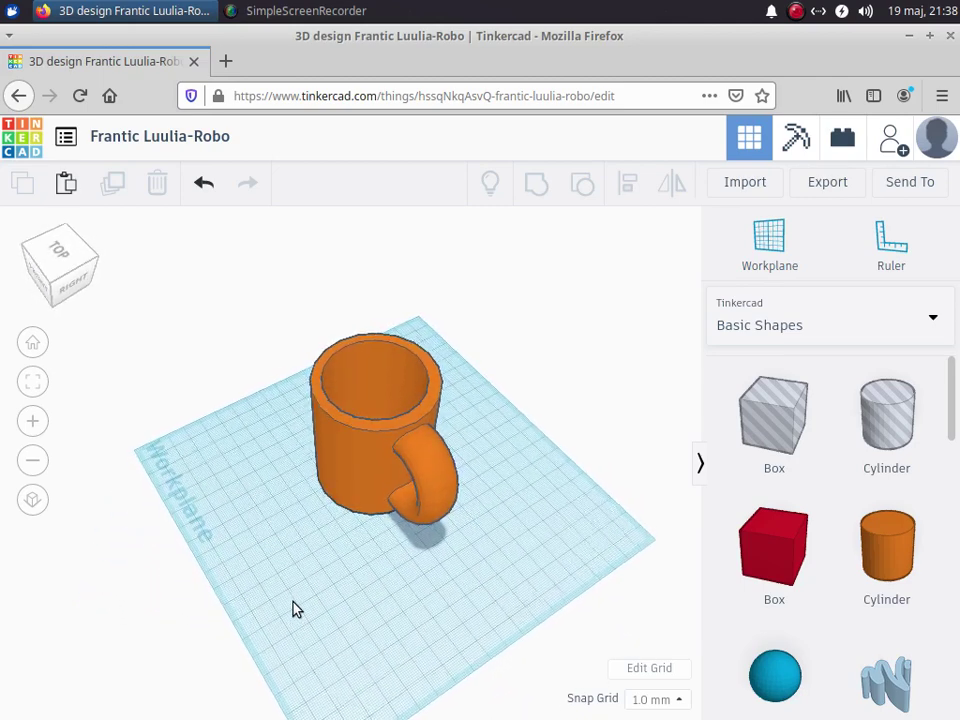